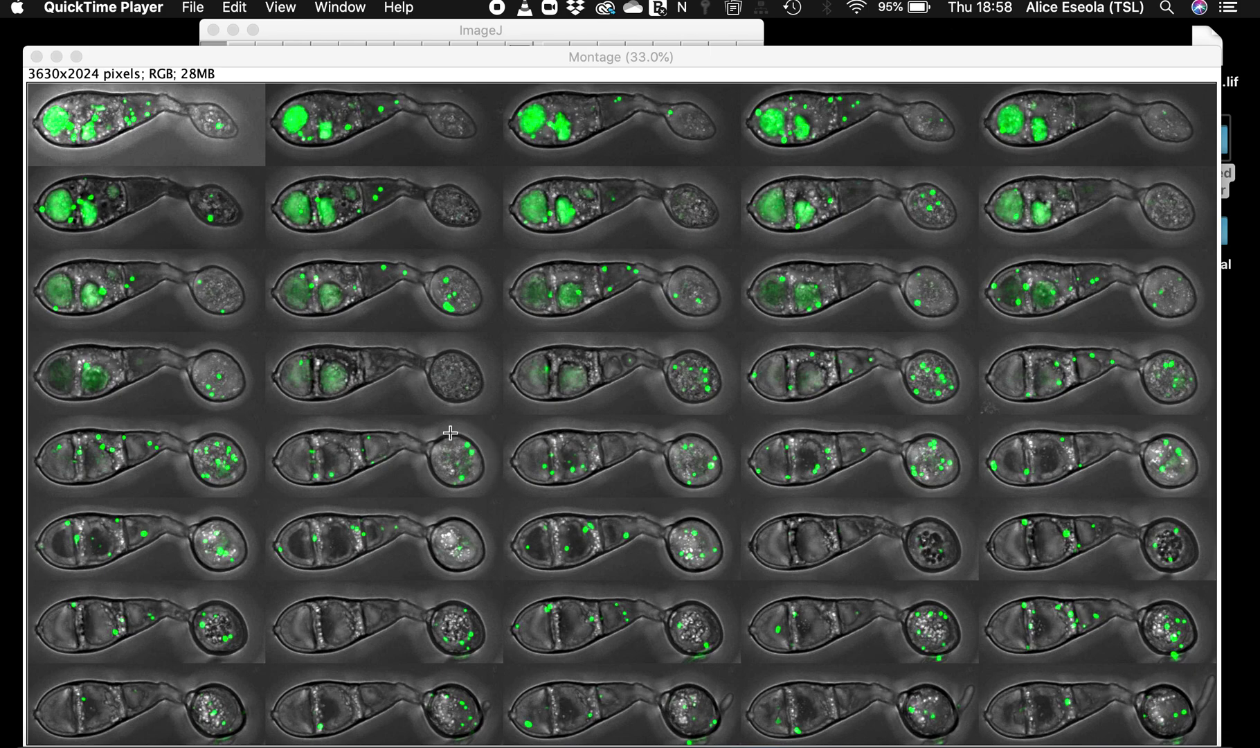
# Fit the example montage window to the screen.
pyautogui.click(77, 57)
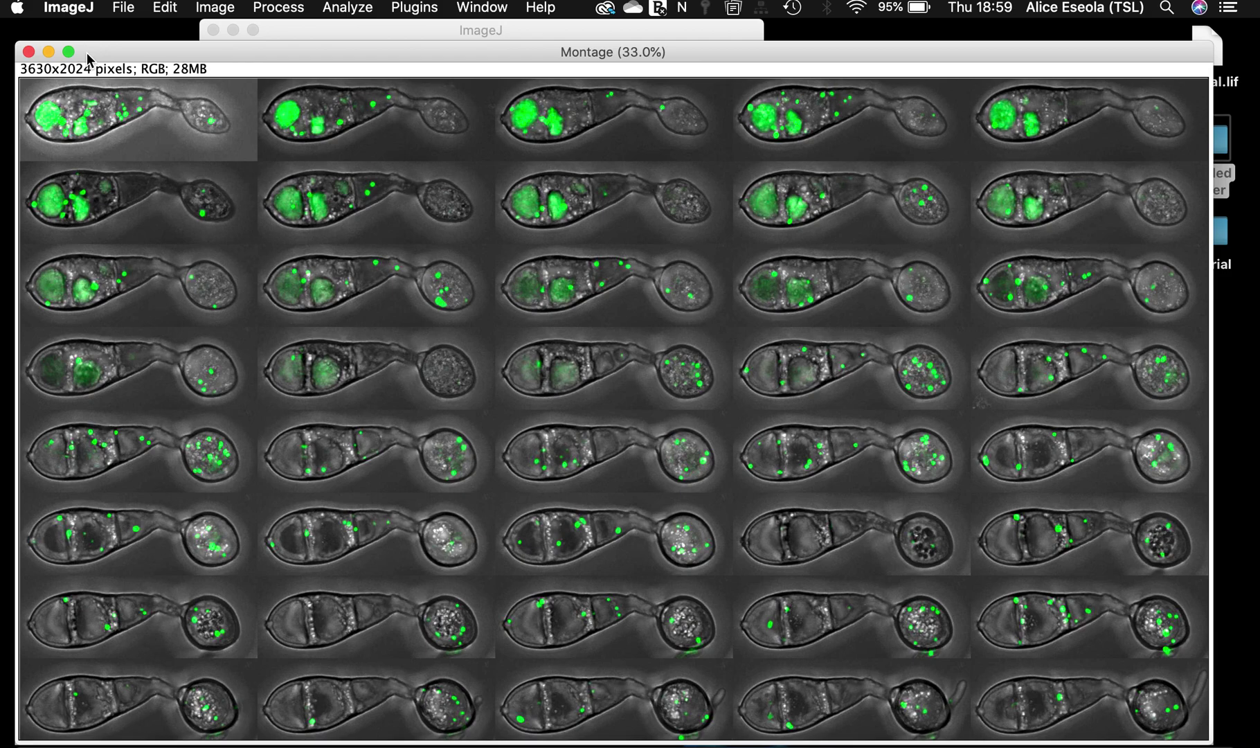
pyautogui.click(28, 51)
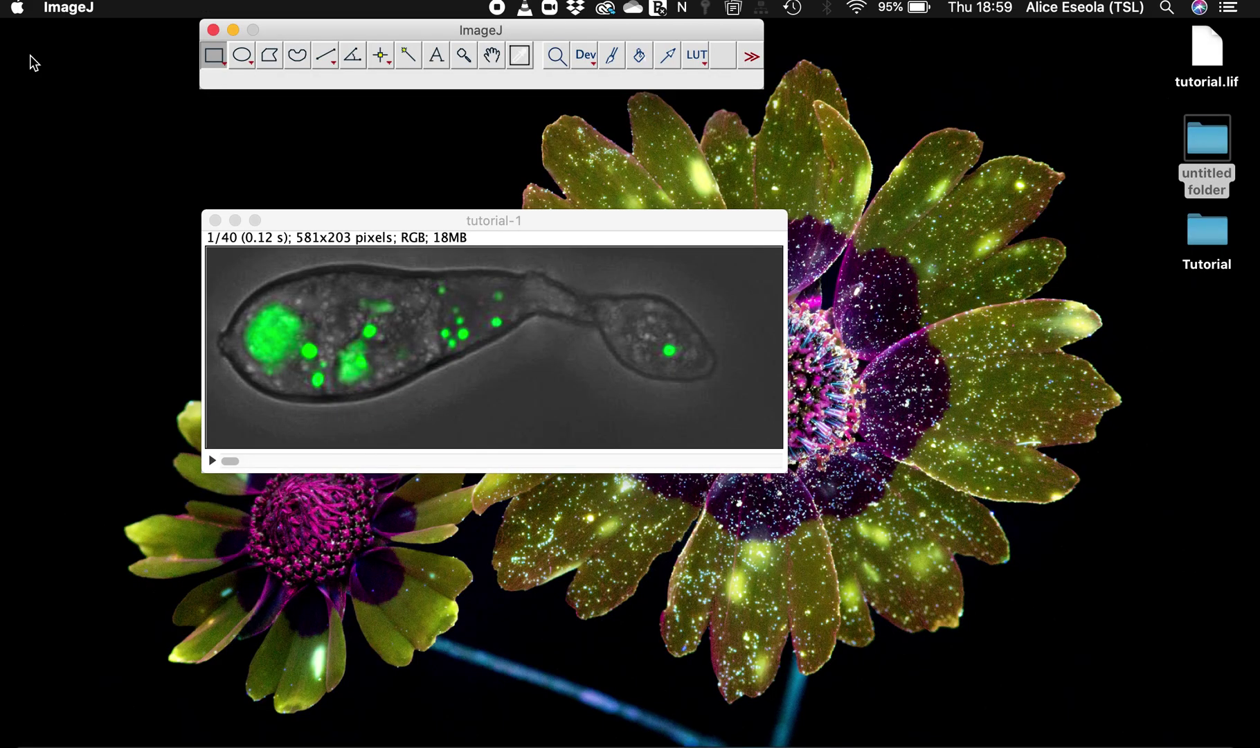
pyautogui.moveTo(402, 220); pyautogui.dragTo(428, 156)
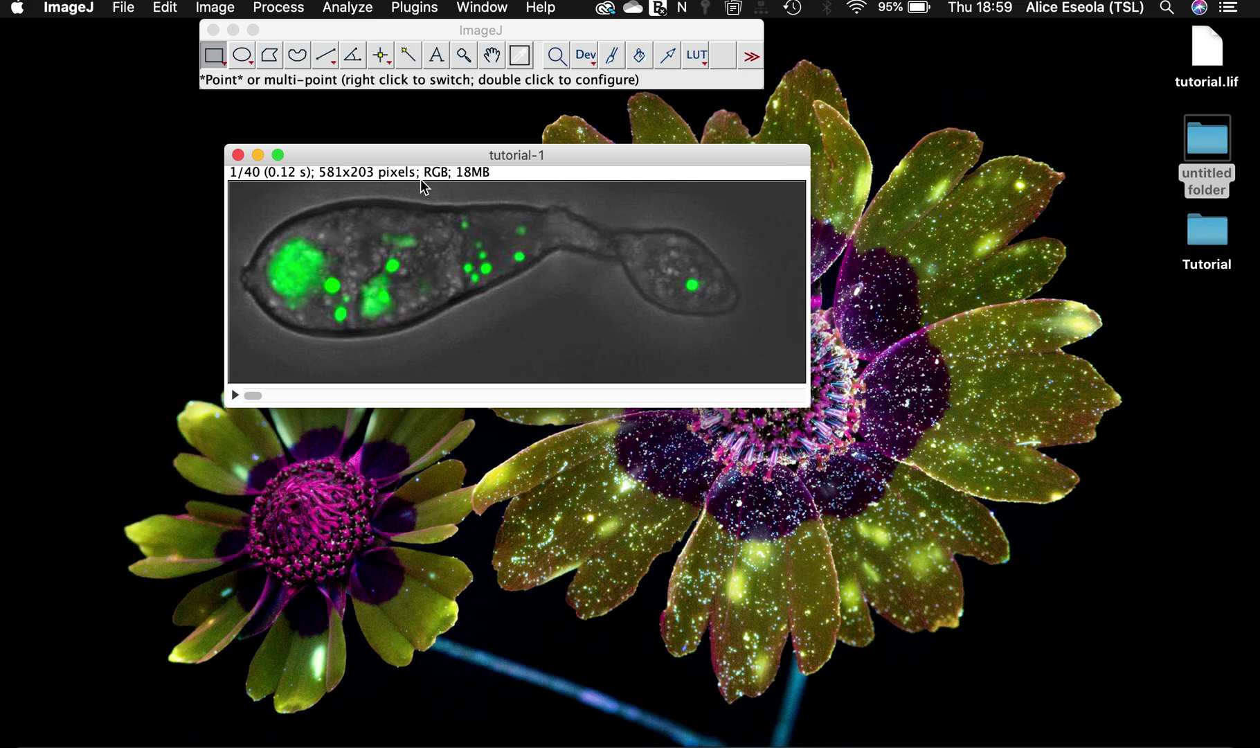
pyautogui.press('\\')
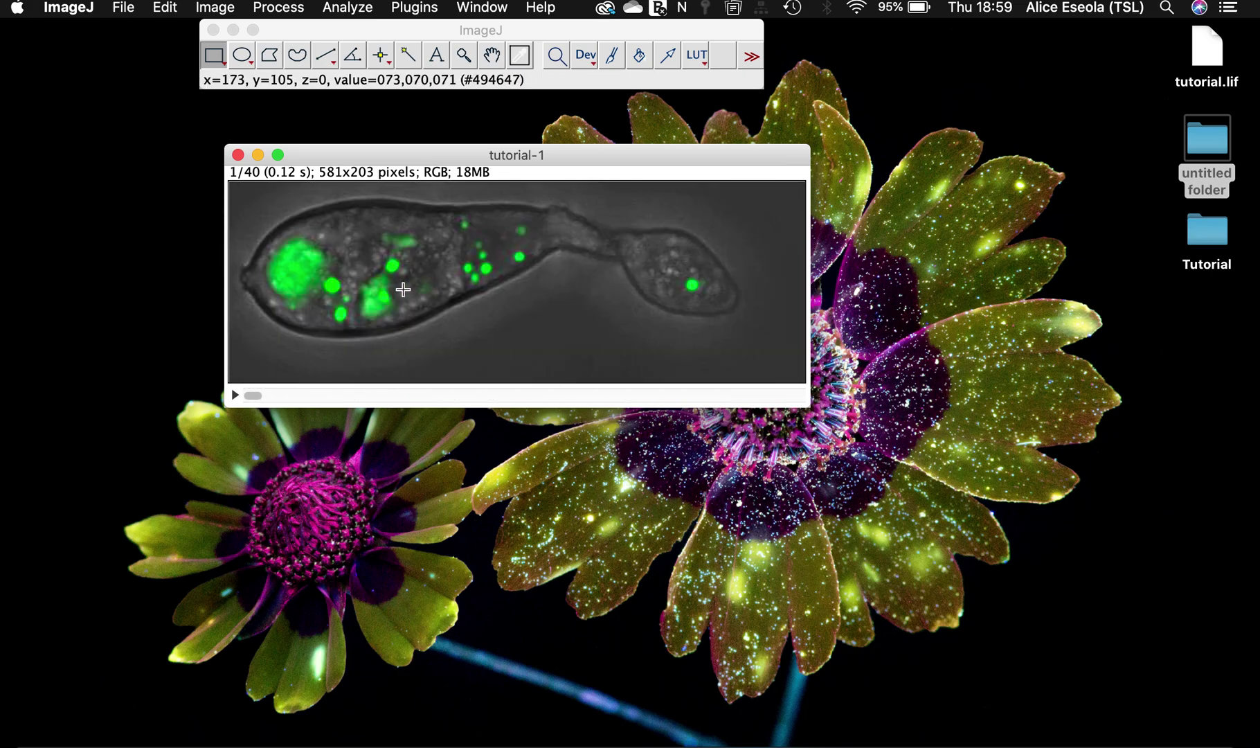
pyautogui.click(277, 155)
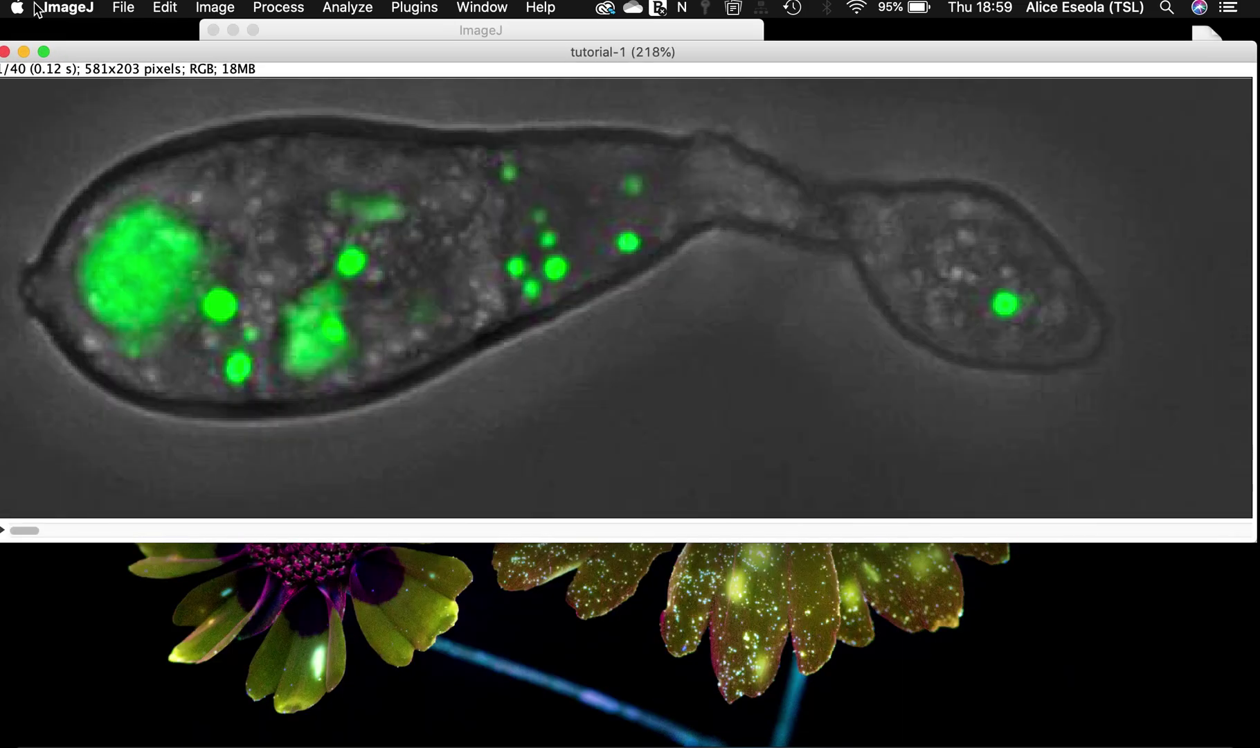
pyautogui.press('+')
pyautogui.press('-')
pyautogui.press('-')
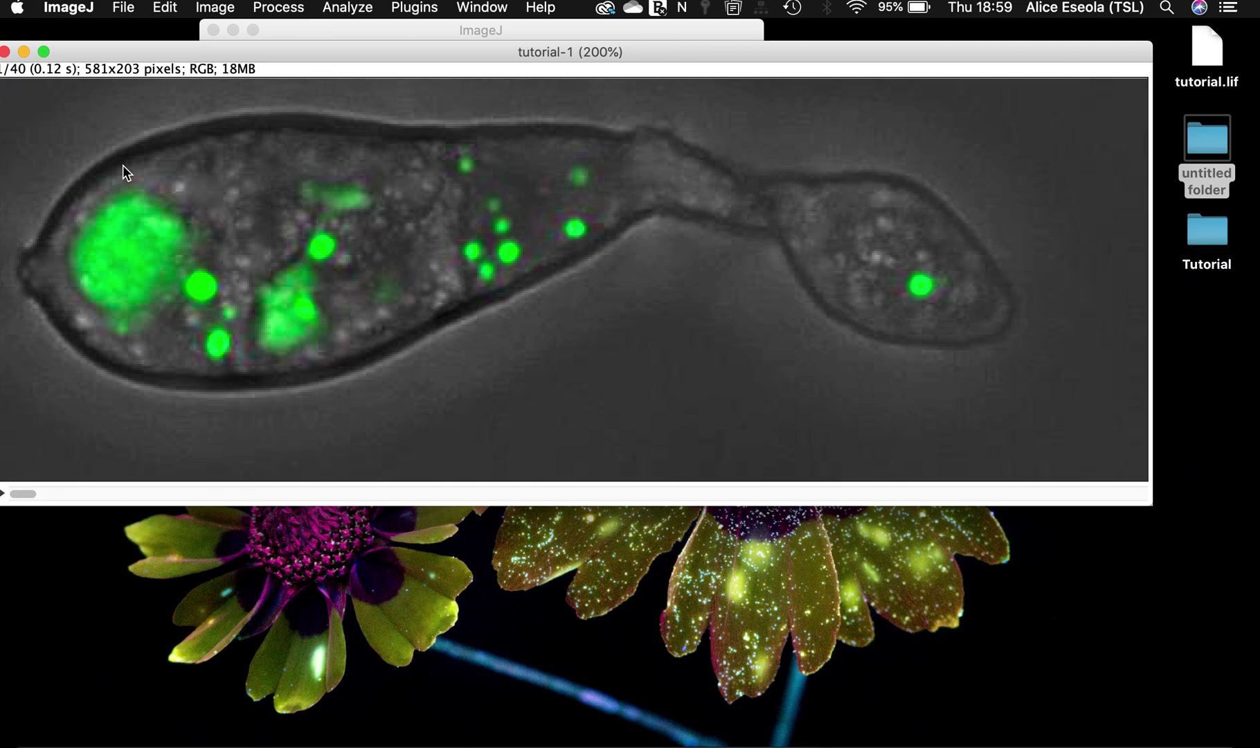
pyautogui.scroll(-6, 122, 165)
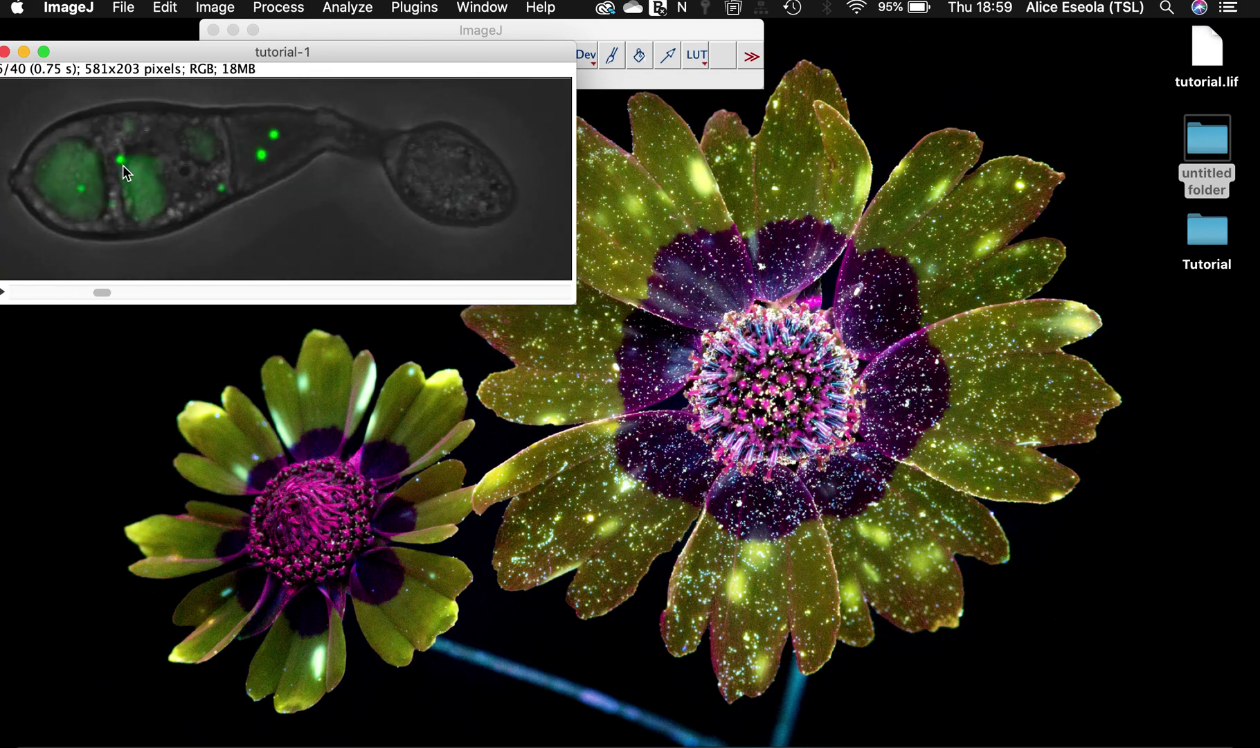
pyautogui.scroll(6, 122, 164)
pyautogui.moveTo(88, 51); pyautogui.dragTo(284, 115)
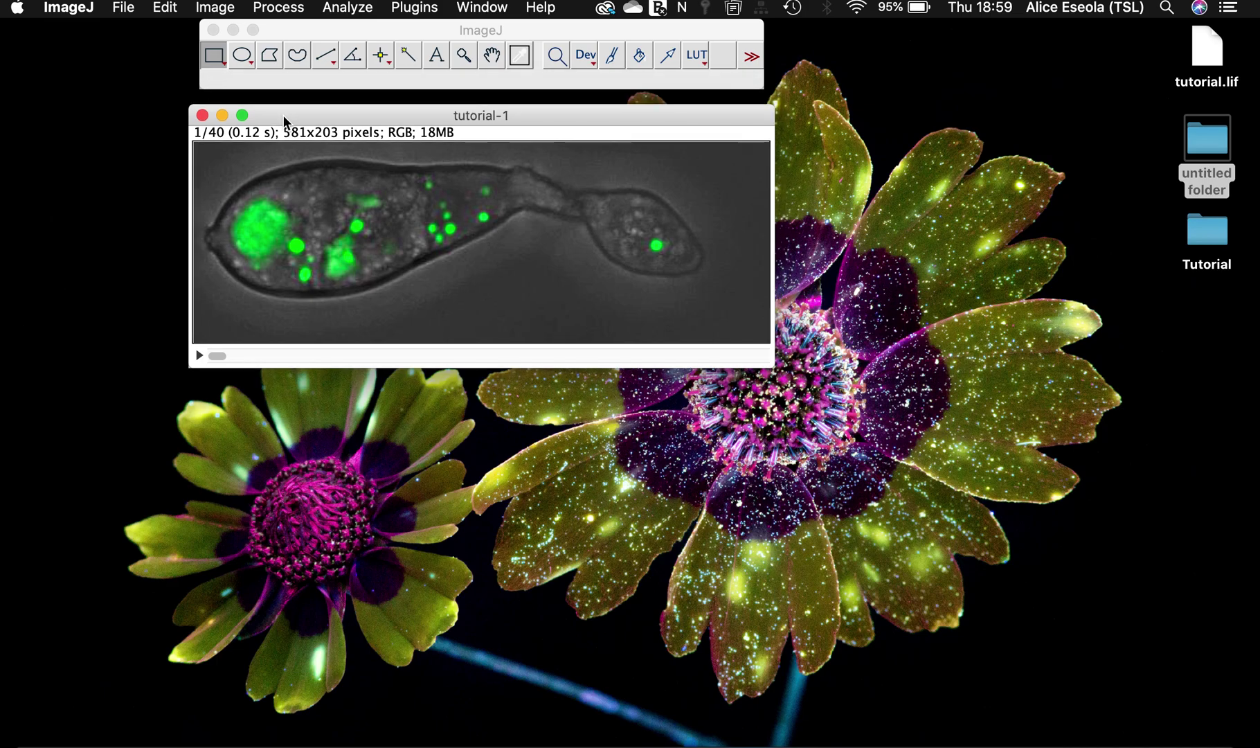
pyautogui.click(237, 6)
# Duplicate the whole tutorial-1 stack as tutorial-2 and minimize the copy.
pyautogui.click(415, 109)
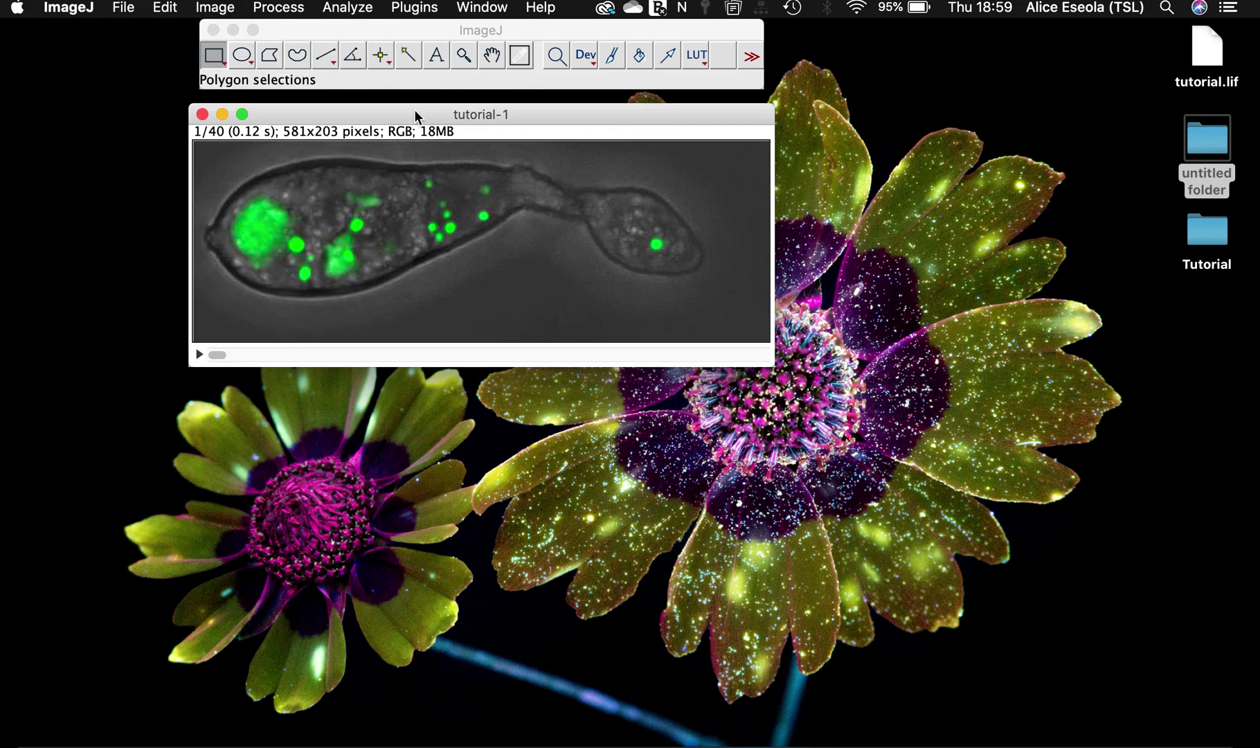
pyautogui.press('super+shift+d')
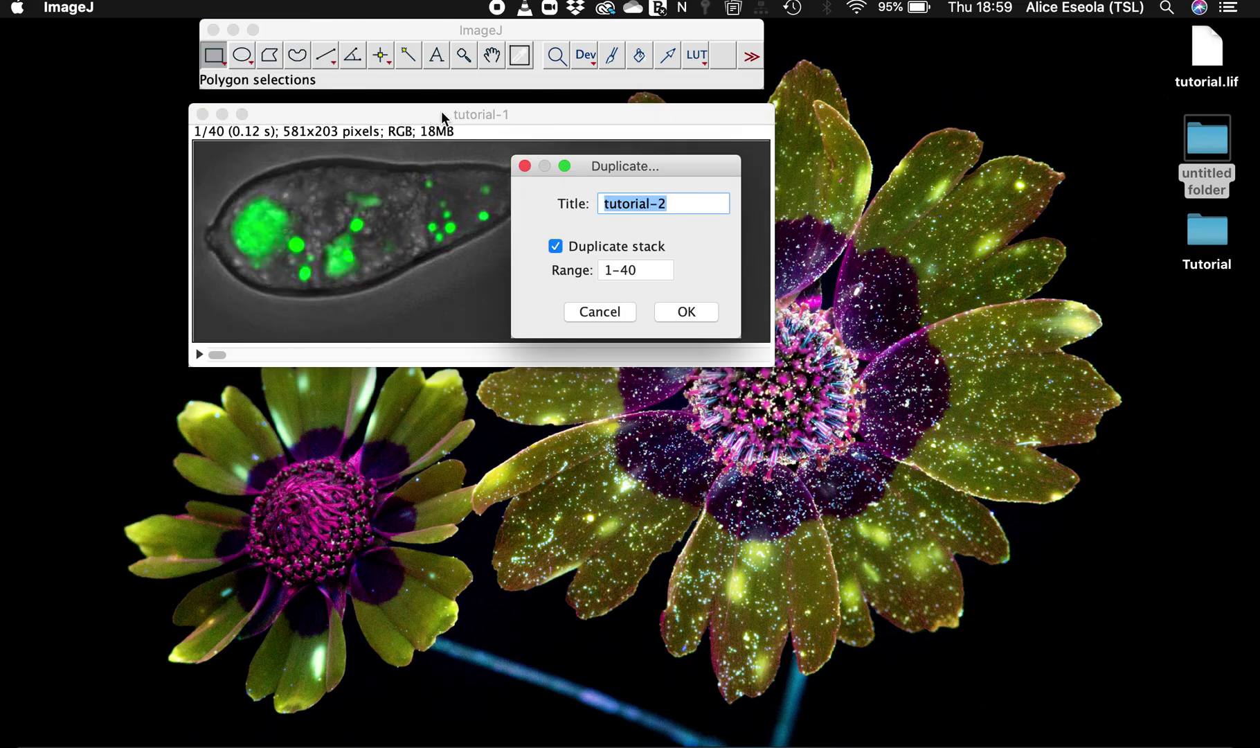
pyautogui.click(681, 318)
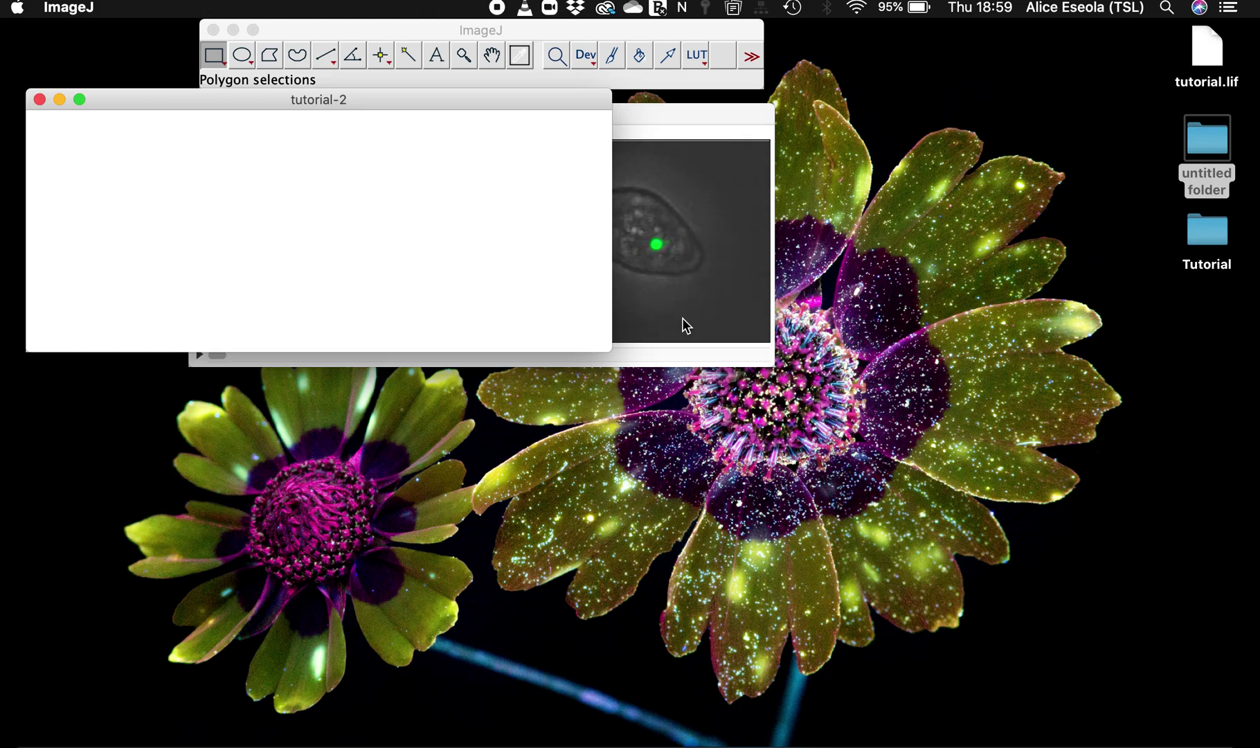
pyautogui.click(58, 100)
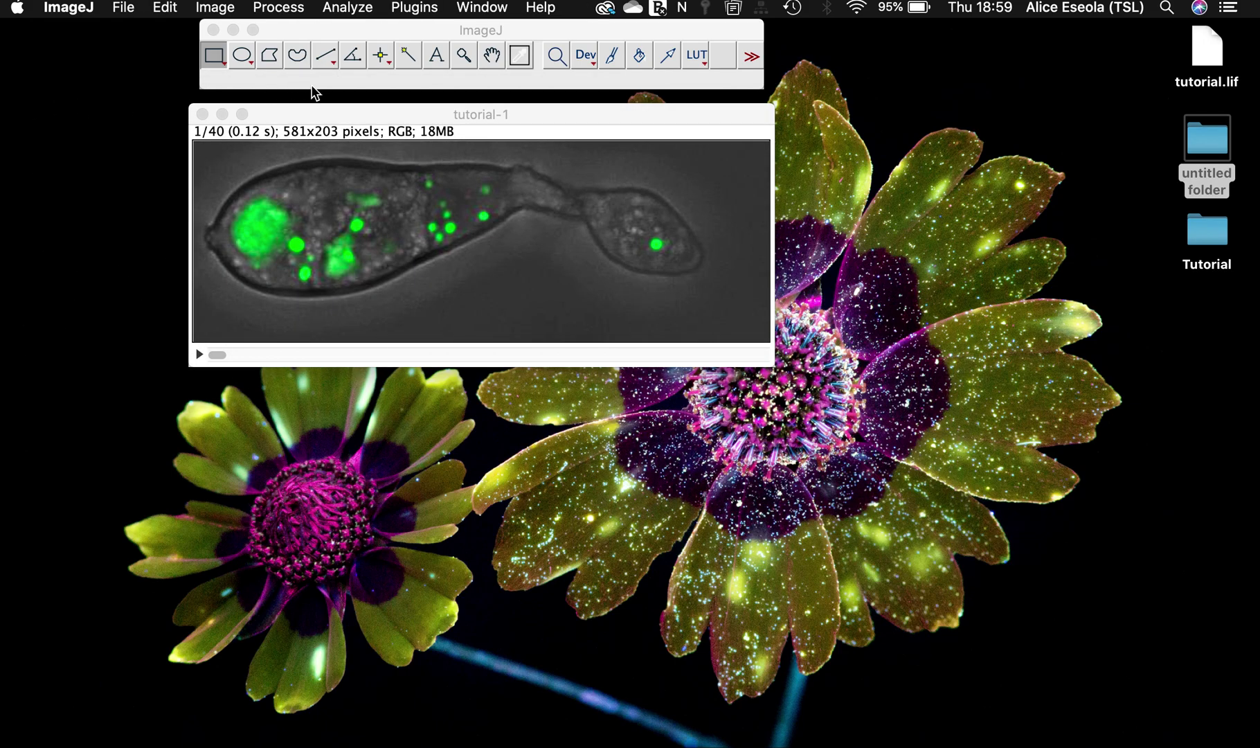
# Enlarge and reposition the tutorial-1 window and adjust its zoom level.
pyautogui.doubleClick(317, 110)
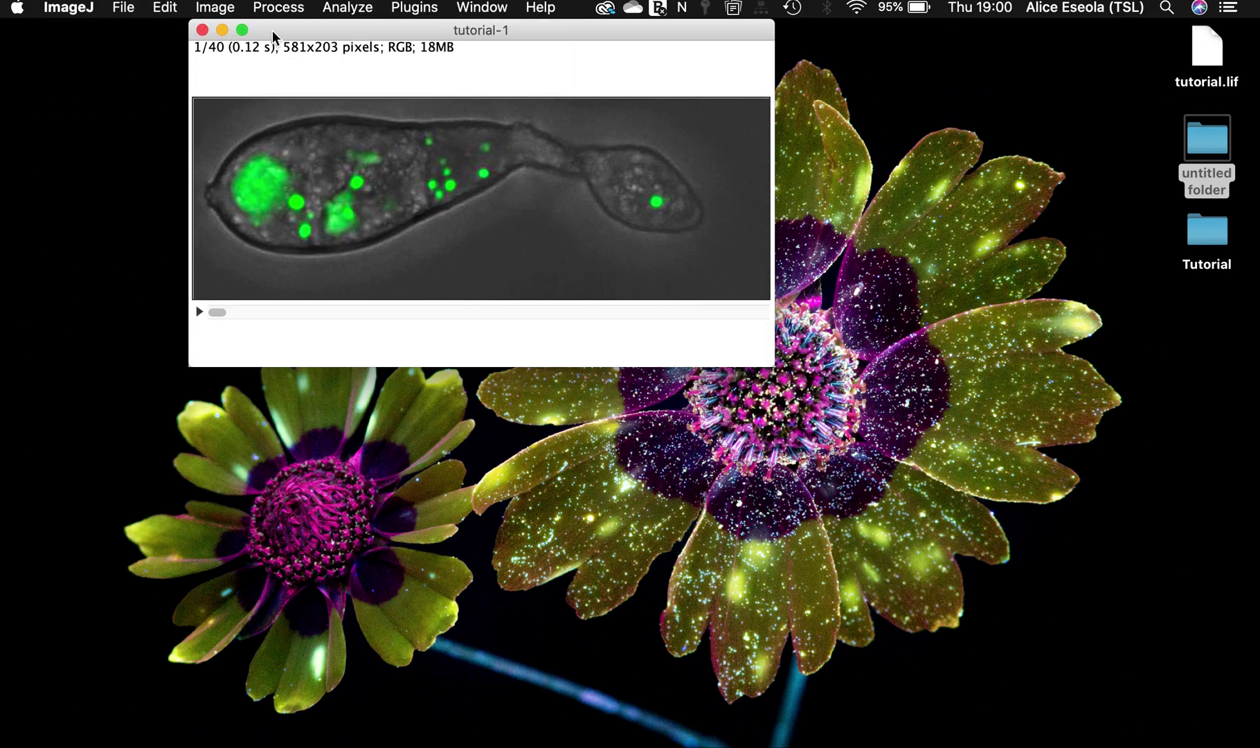
pyautogui.moveTo(272, 30); pyautogui.dragTo(279, 246)
pyautogui.click(214, 7)
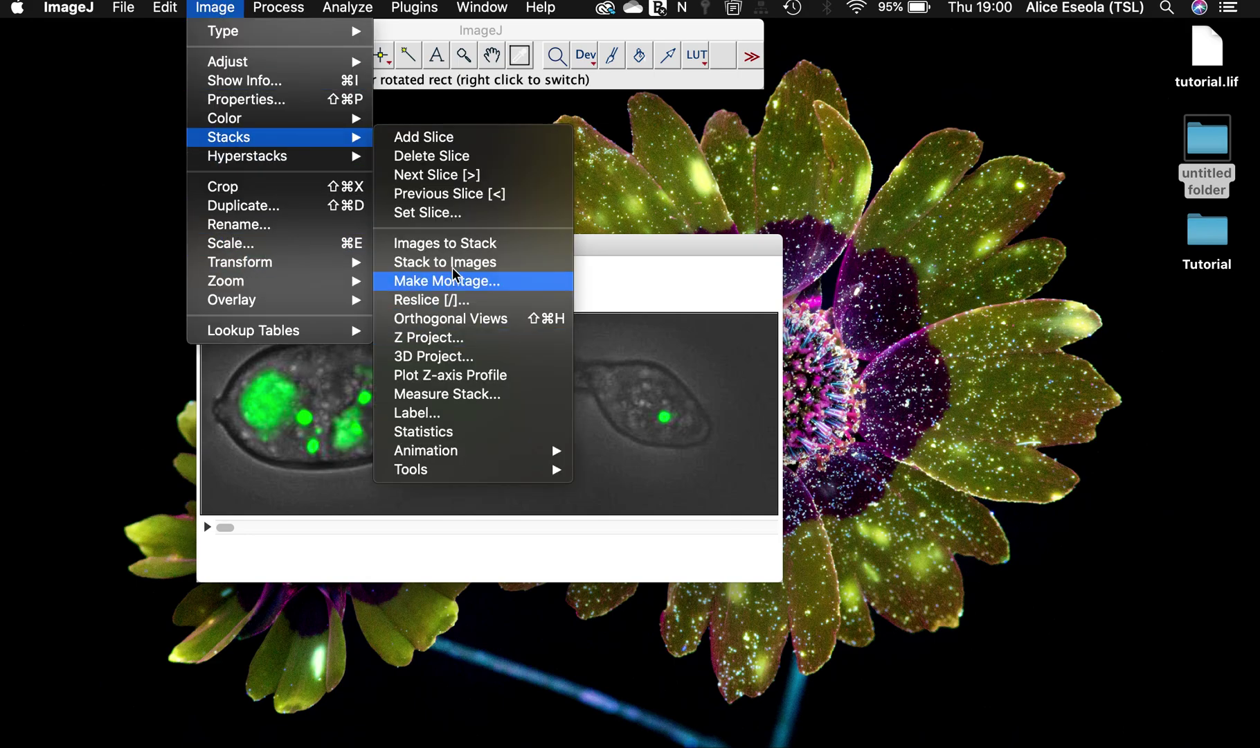
pyautogui.click(633, 255)
pyautogui.press('-')
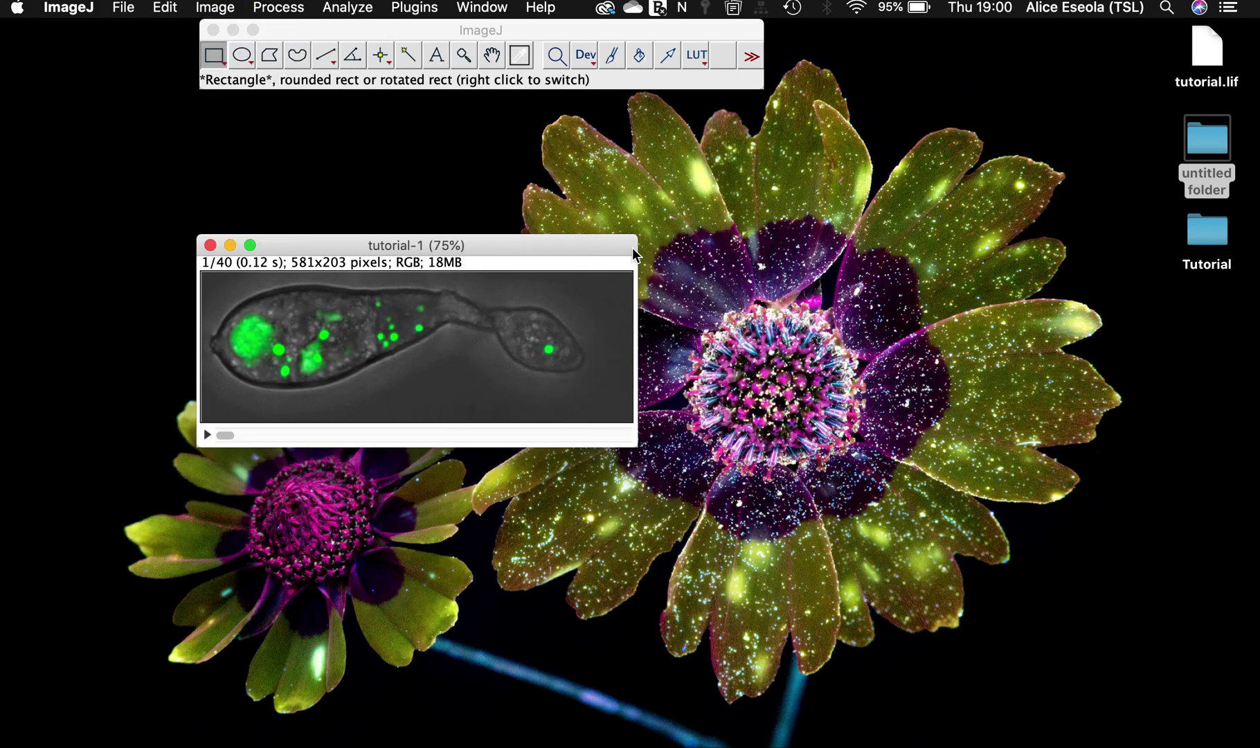
pyautogui.press('+')
pyautogui.press('+')
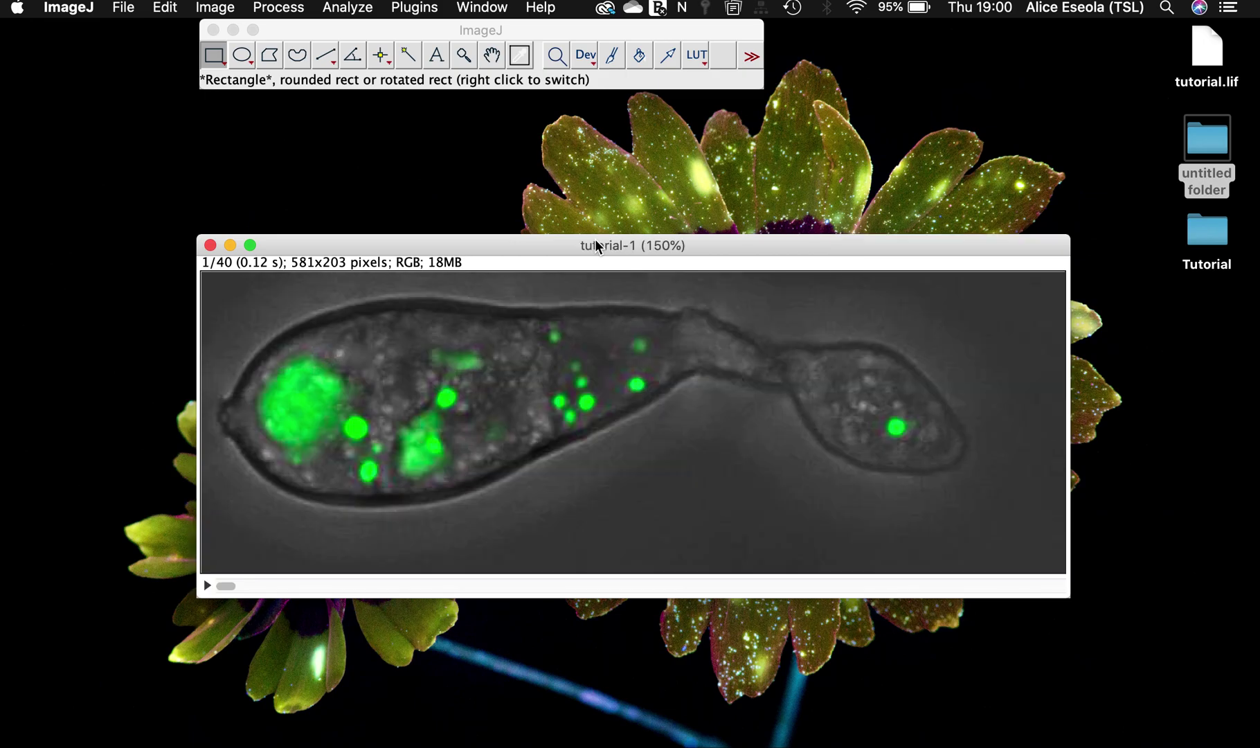
pyautogui.press('-')
# Split the tutorial-1 stack into individual images through Image > Stacks.
pyautogui.click(213, 7)
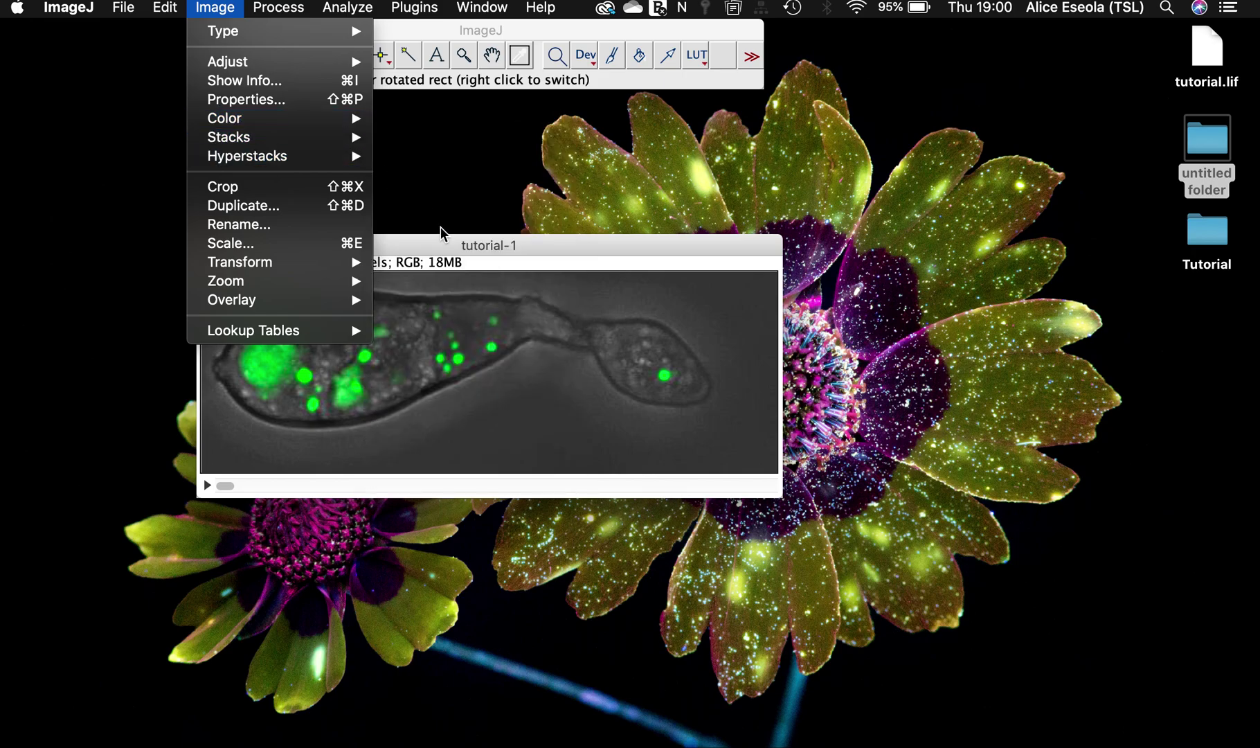
pyautogui.moveTo(343, 146)
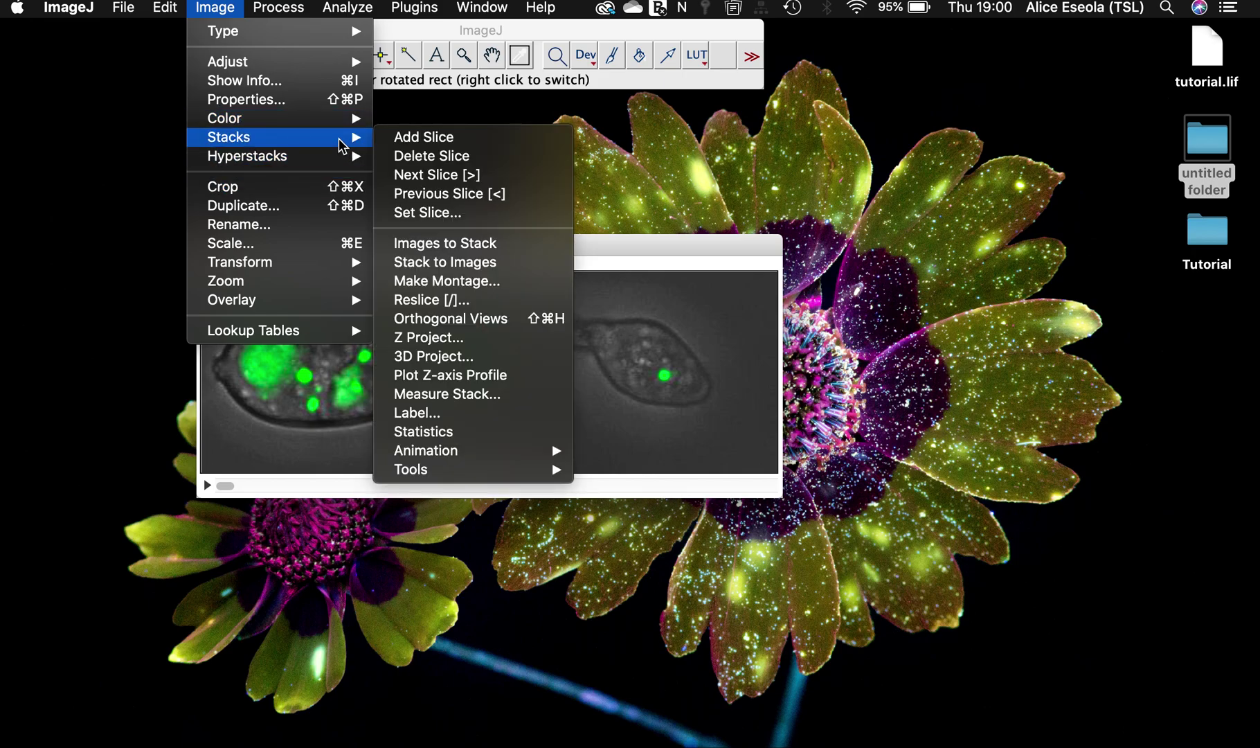
pyautogui.click(430, 266)
# Confirm the Stack to Images conversion and tile all image windows across the screen.
pyautogui.press('Return')
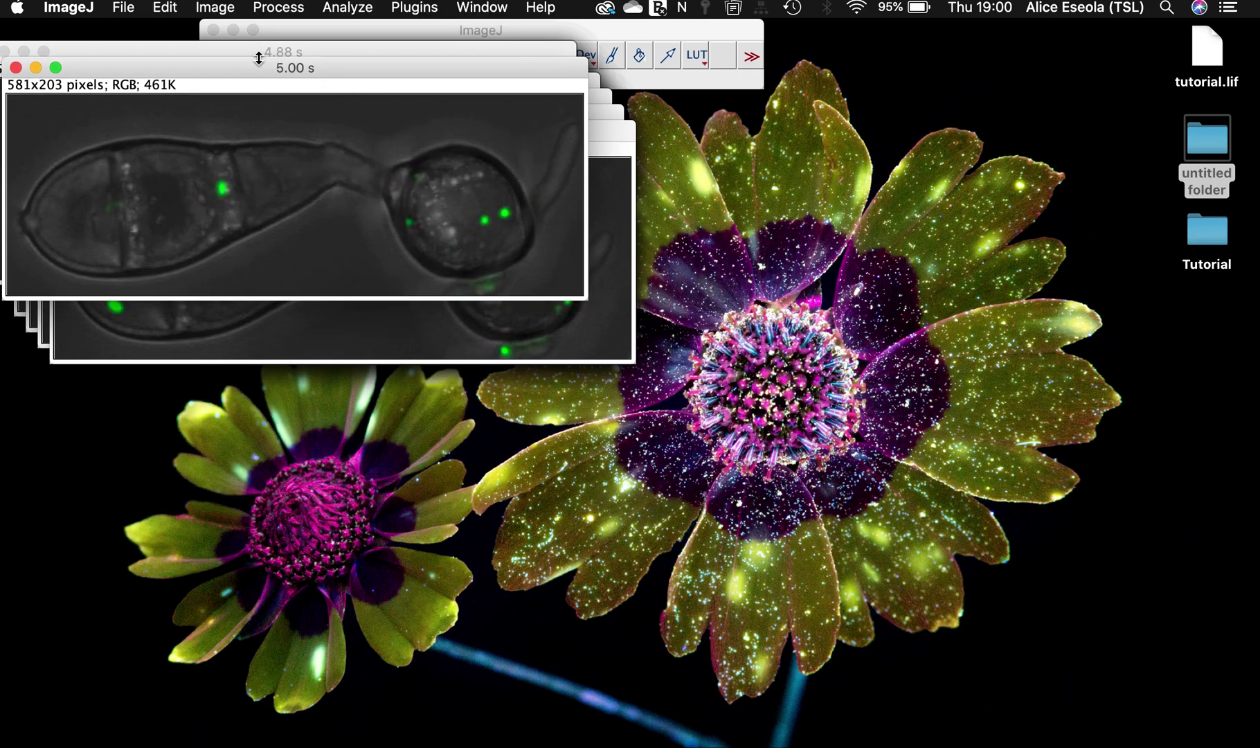
pyautogui.click(415, 7)
pyautogui.moveTo(471, 6)
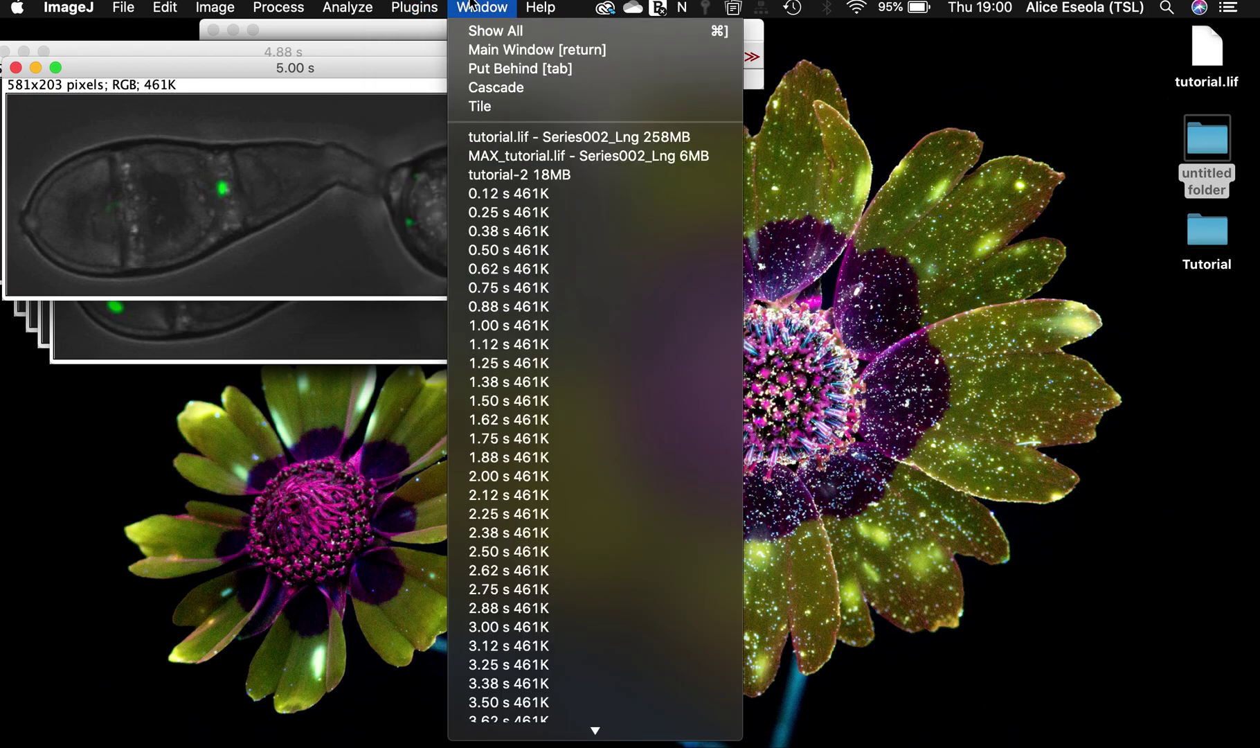
pyautogui.click(482, 106)
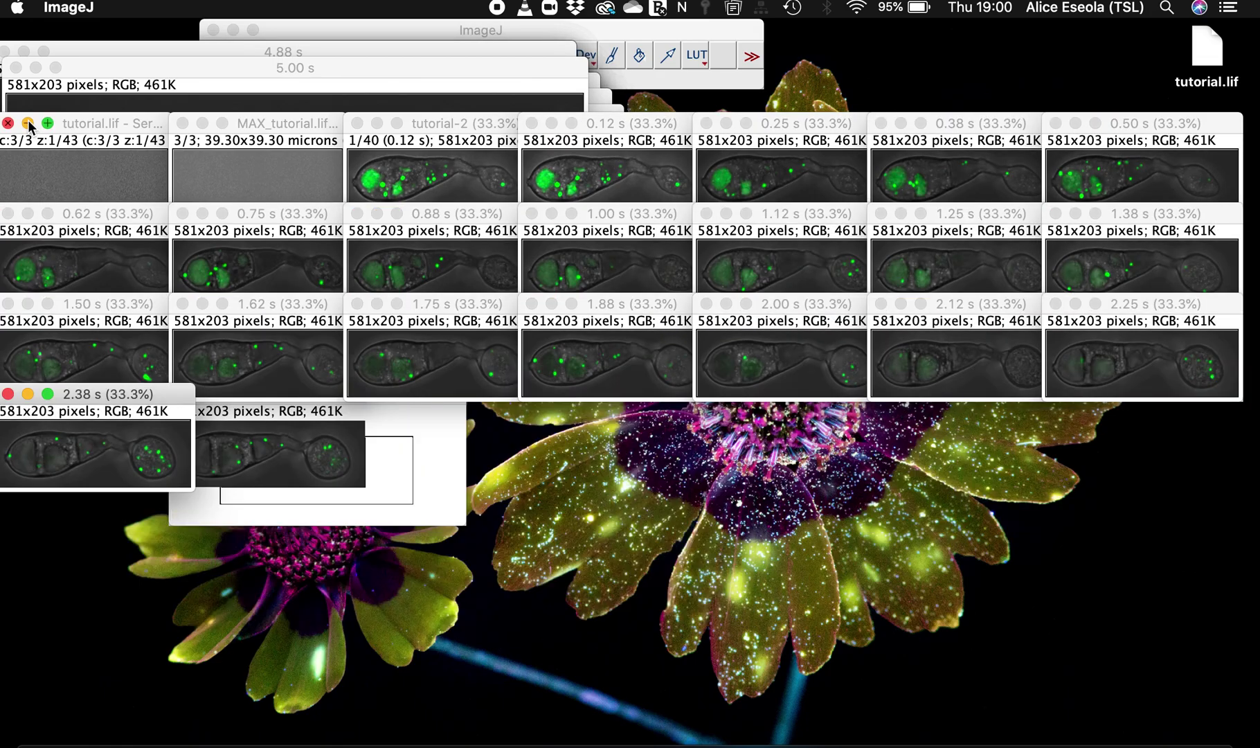
# Minimize tutorial.lif and tutorial-2, and close the MAX projection window.
pyautogui.click(28, 122)
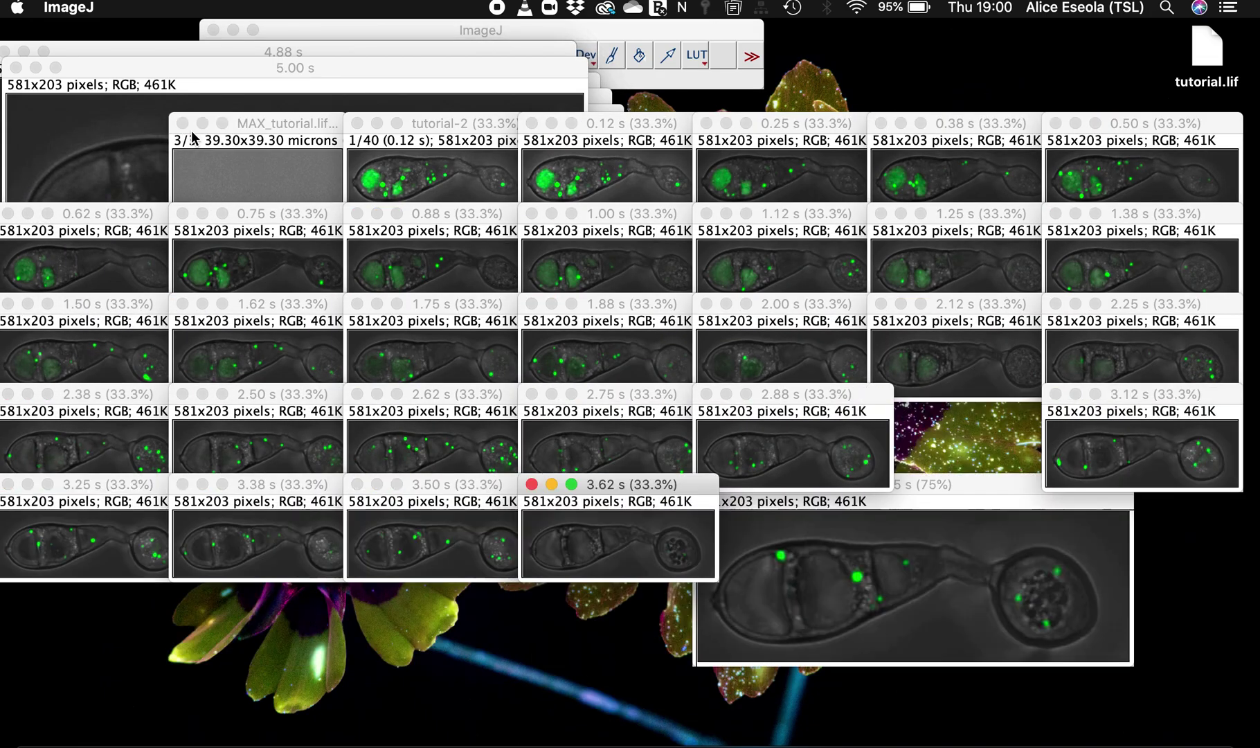
pyautogui.click(183, 123)
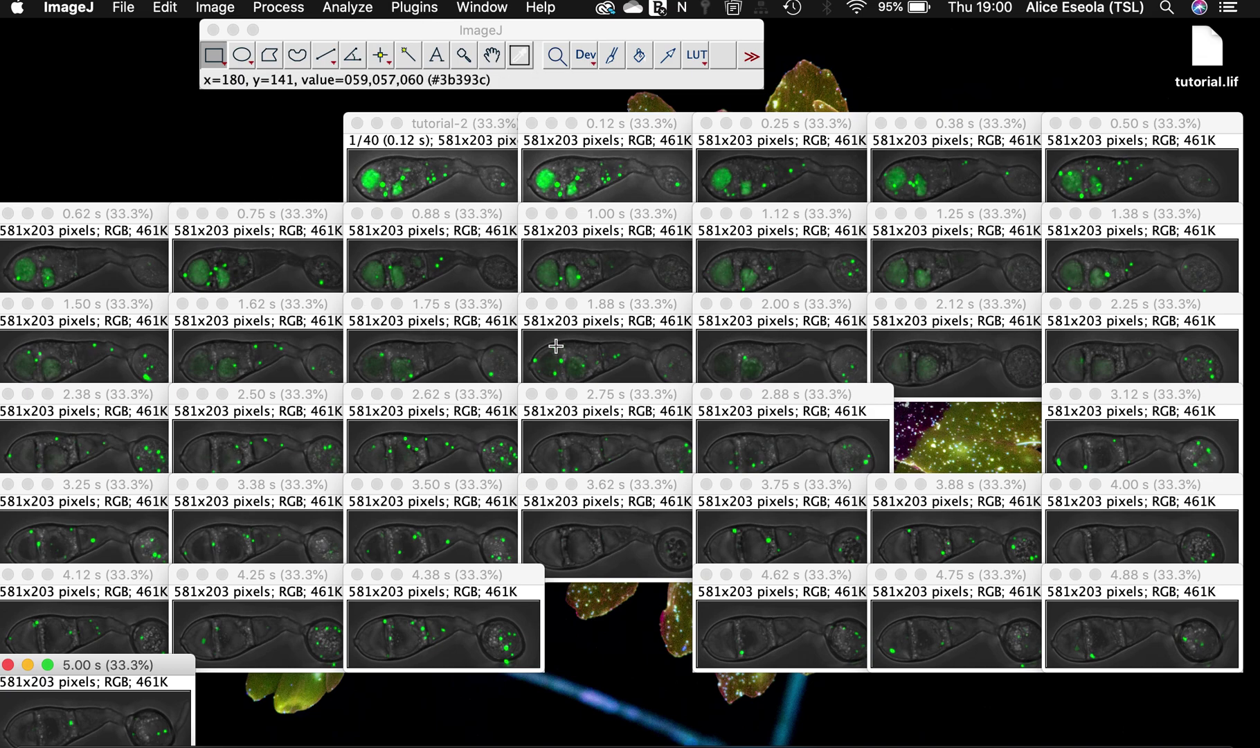
pyautogui.click(443, 124)
pyautogui.click(377, 125)
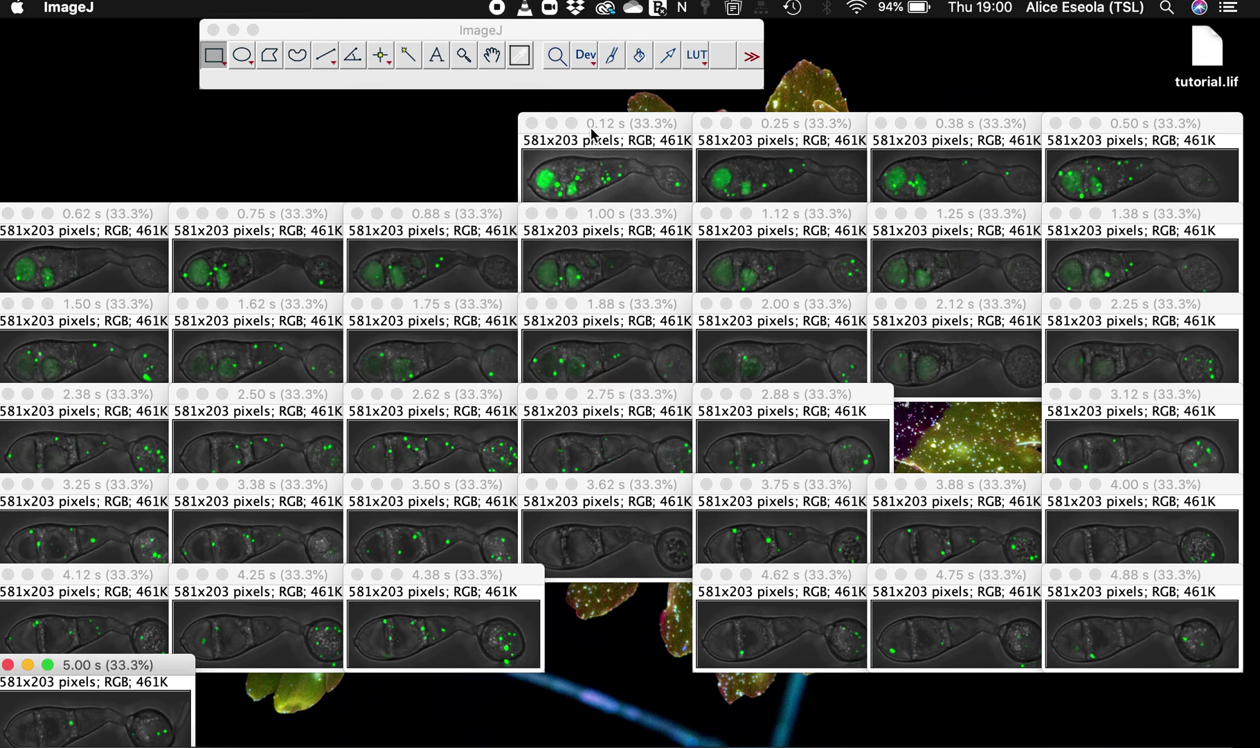
pyautogui.click(586, 132)
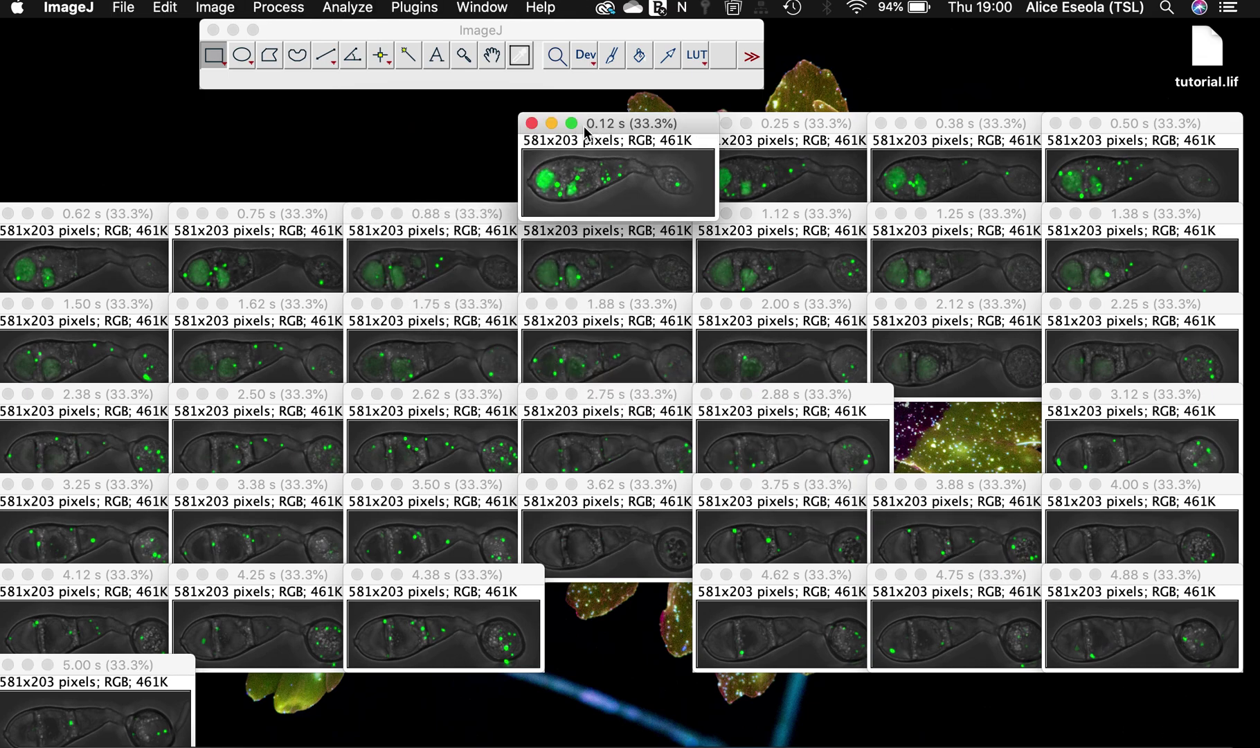
# Save the 0.12 s, 0.25 s, 0.38 s and 0.50 s frames as JPEGs on the Desktop.
pyautogui.click(124, 7)
pyautogui.moveTo(160, 231)
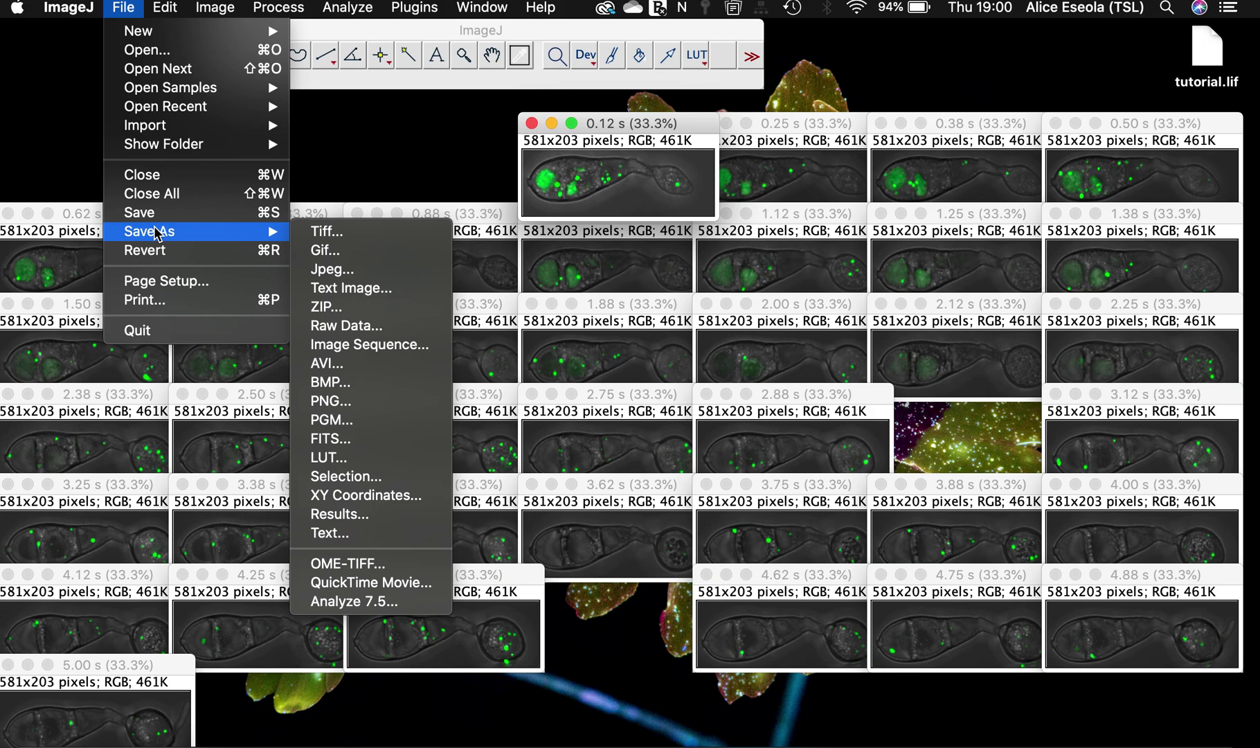
pyautogui.click(333, 269)
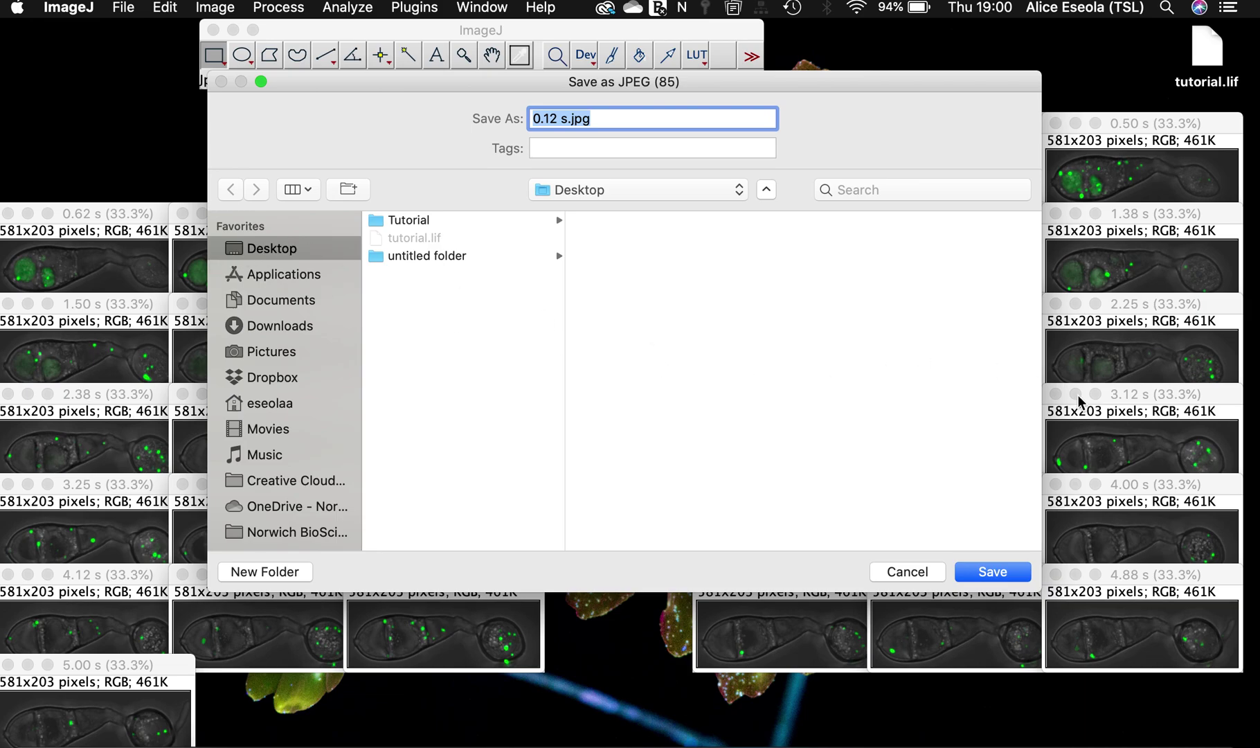
pyautogui.click(1006, 571)
pyautogui.click(815, 170)
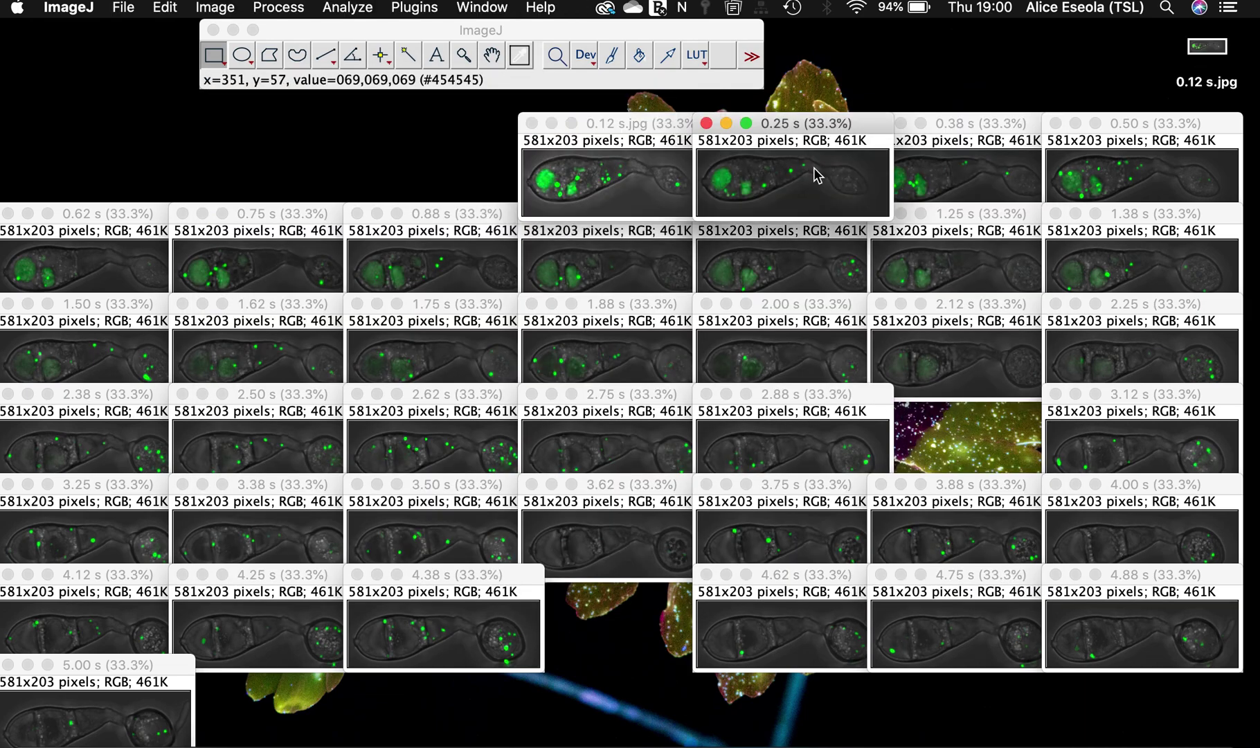
pyautogui.press('super+shift+r')
pyautogui.press('Return')
pyautogui.click(948, 163)
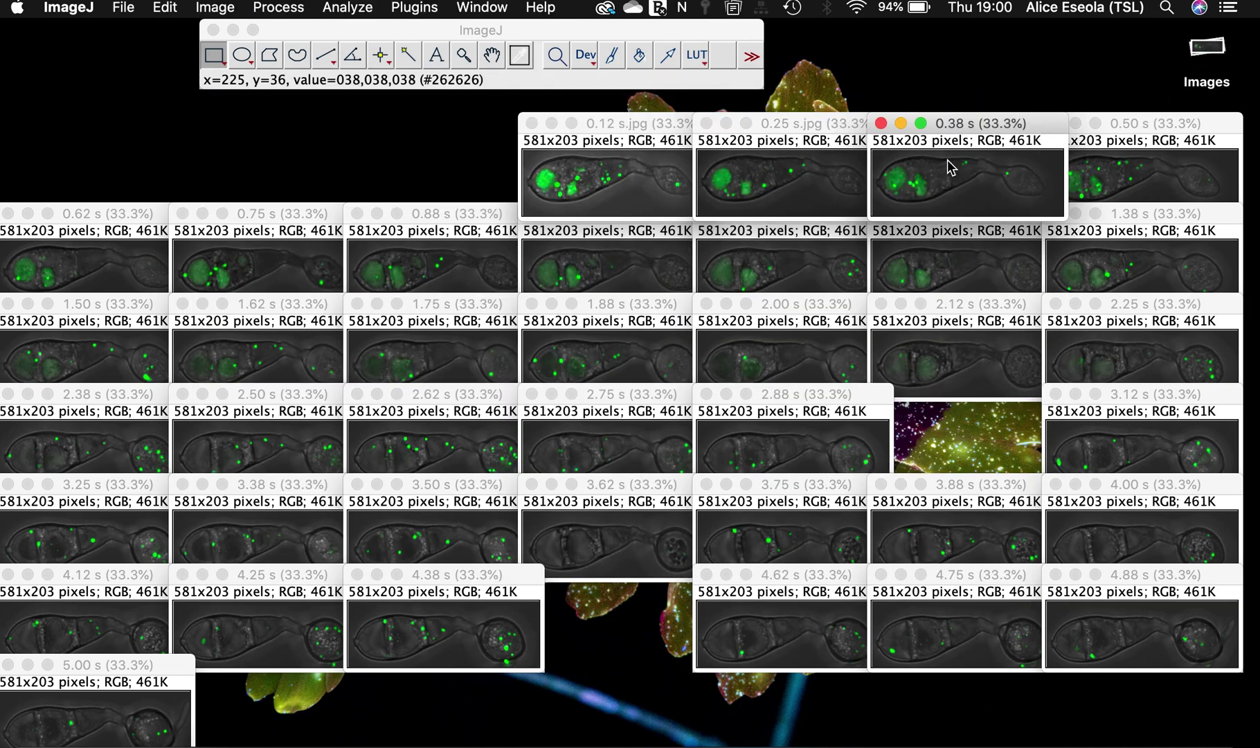
pyautogui.press('super+shift+r')
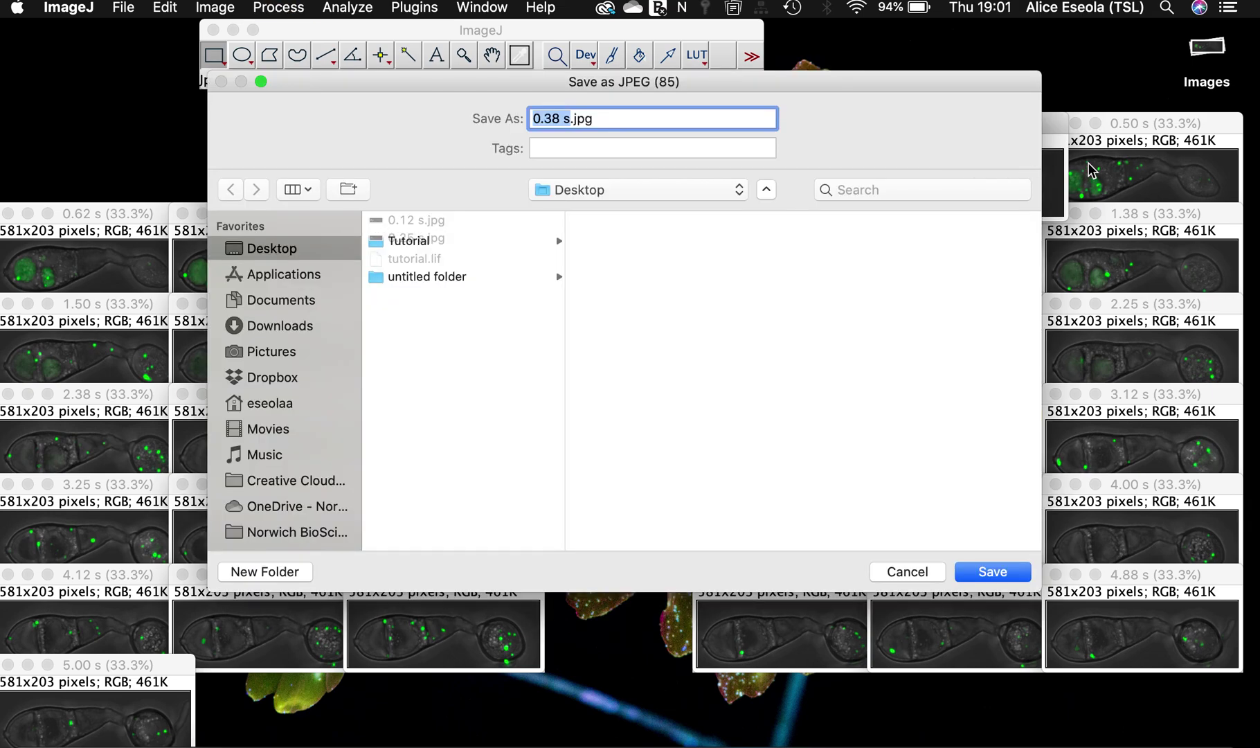
pyautogui.press('Return')
pyautogui.click(1072, 168)
pyautogui.press('super+shift+r')
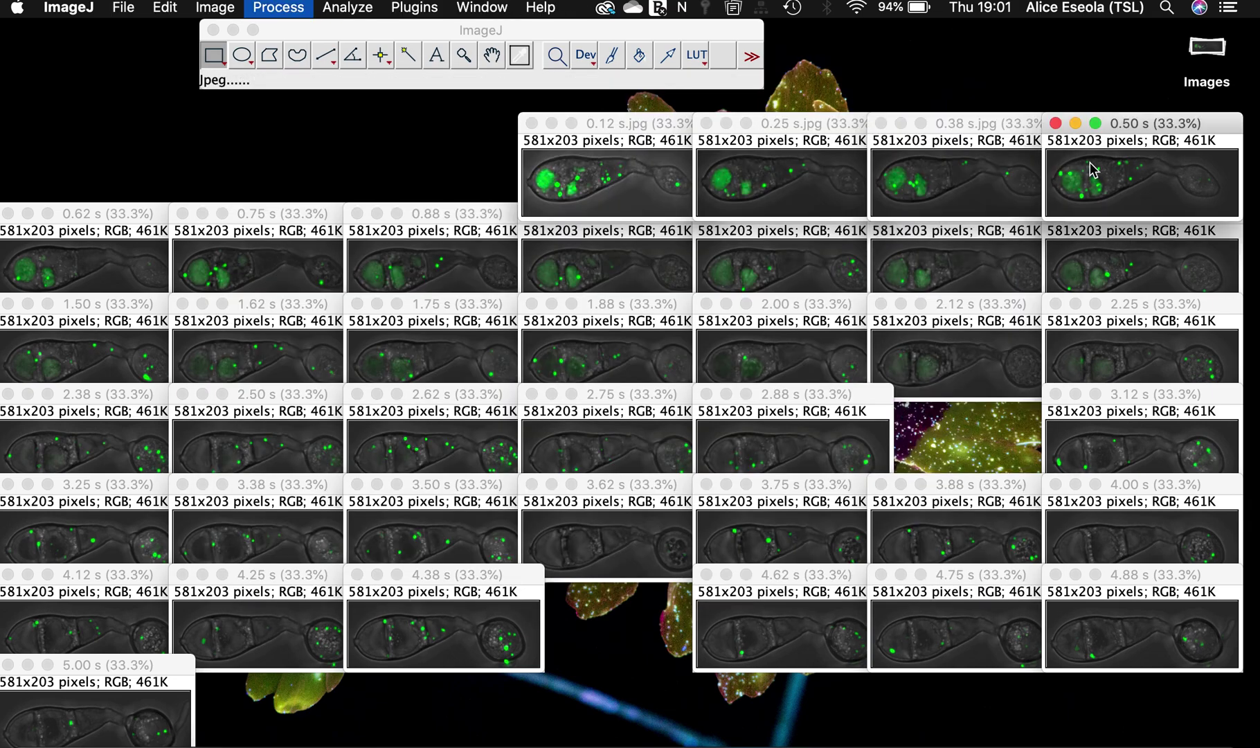
pyautogui.press('Return')
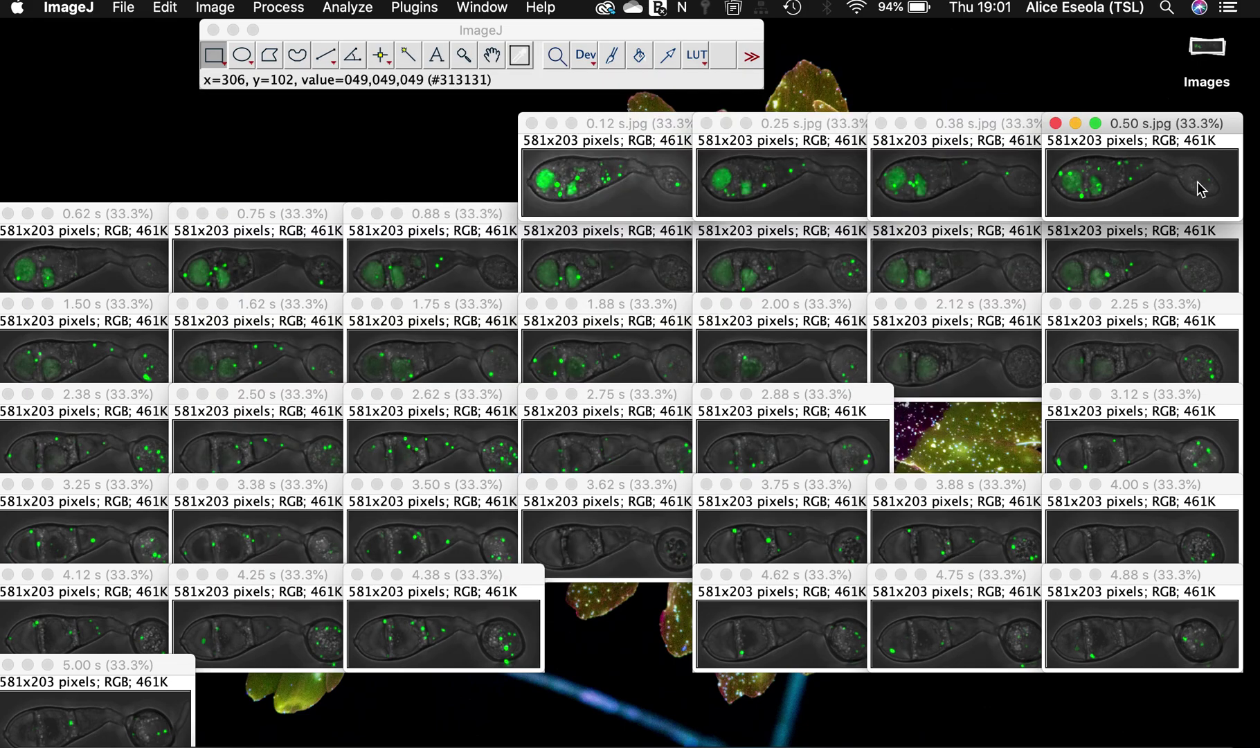
# Save the 0.62 s through 1.25 s frames as JPEGs on the Desktop.
pyautogui.click(71, 264)
pyautogui.press('super+shift+r')
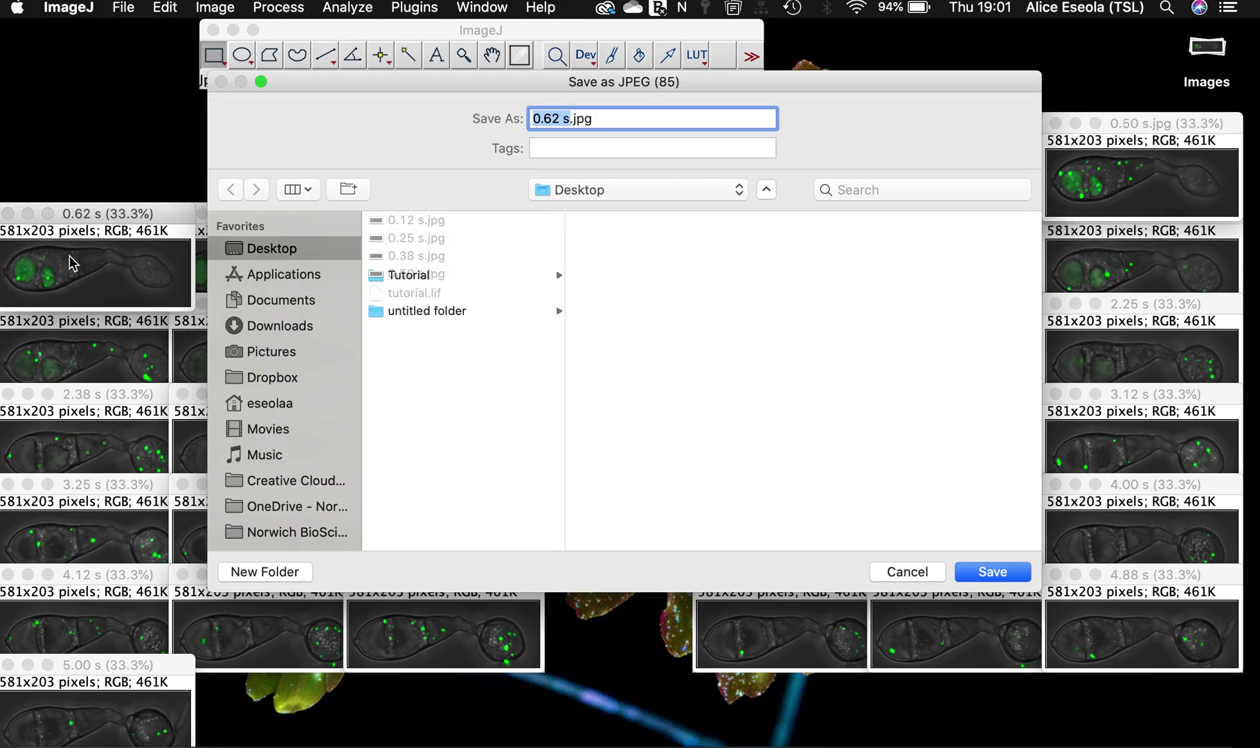
pyautogui.press('Return')
pyautogui.click(276, 254)
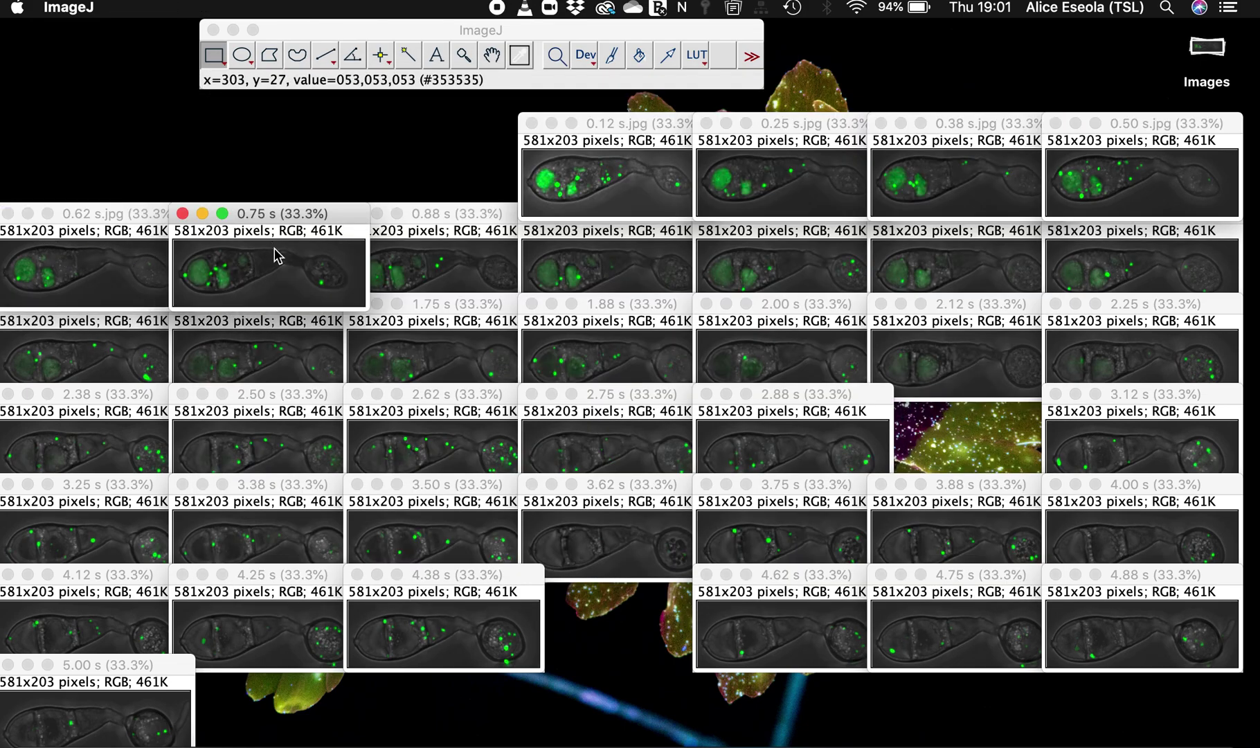
pyautogui.press('super+shift+r')
pyautogui.press('Return')
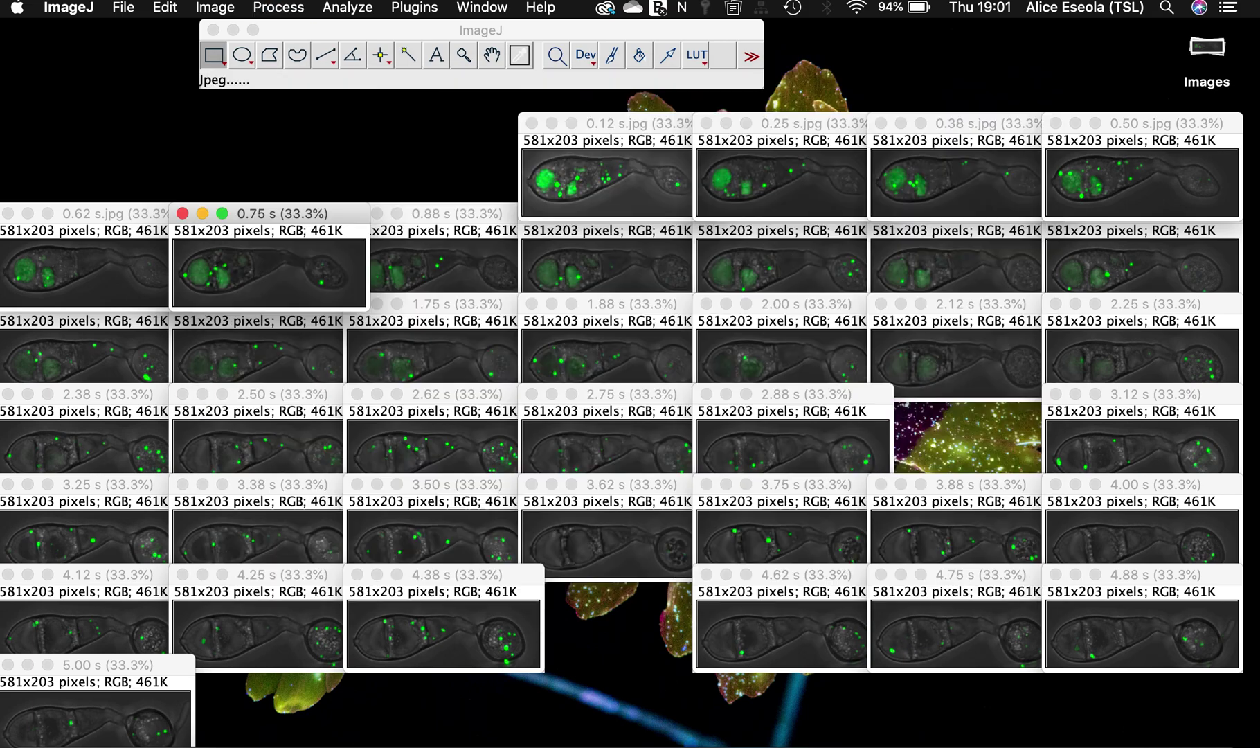
pyautogui.click(437, 265)
pyautogui.press('super+shift+r')
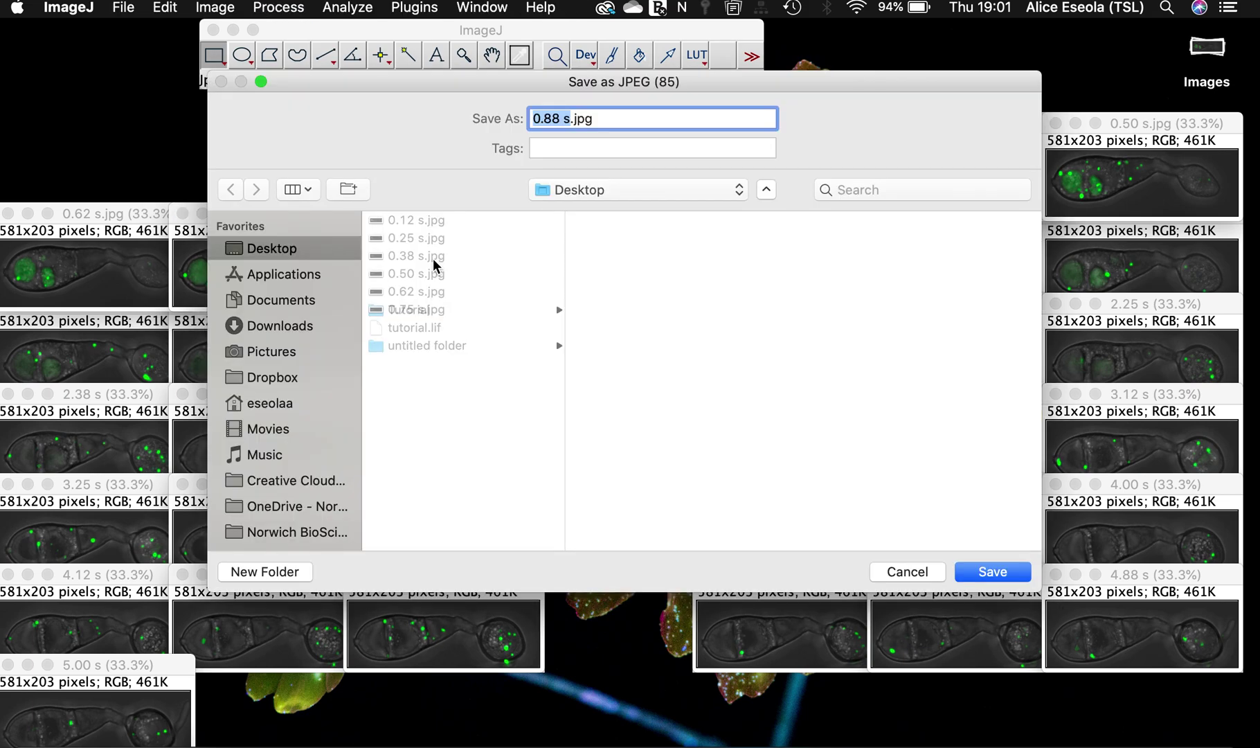
pyautogui.press('Return')
pyautogui.click(570, 240)
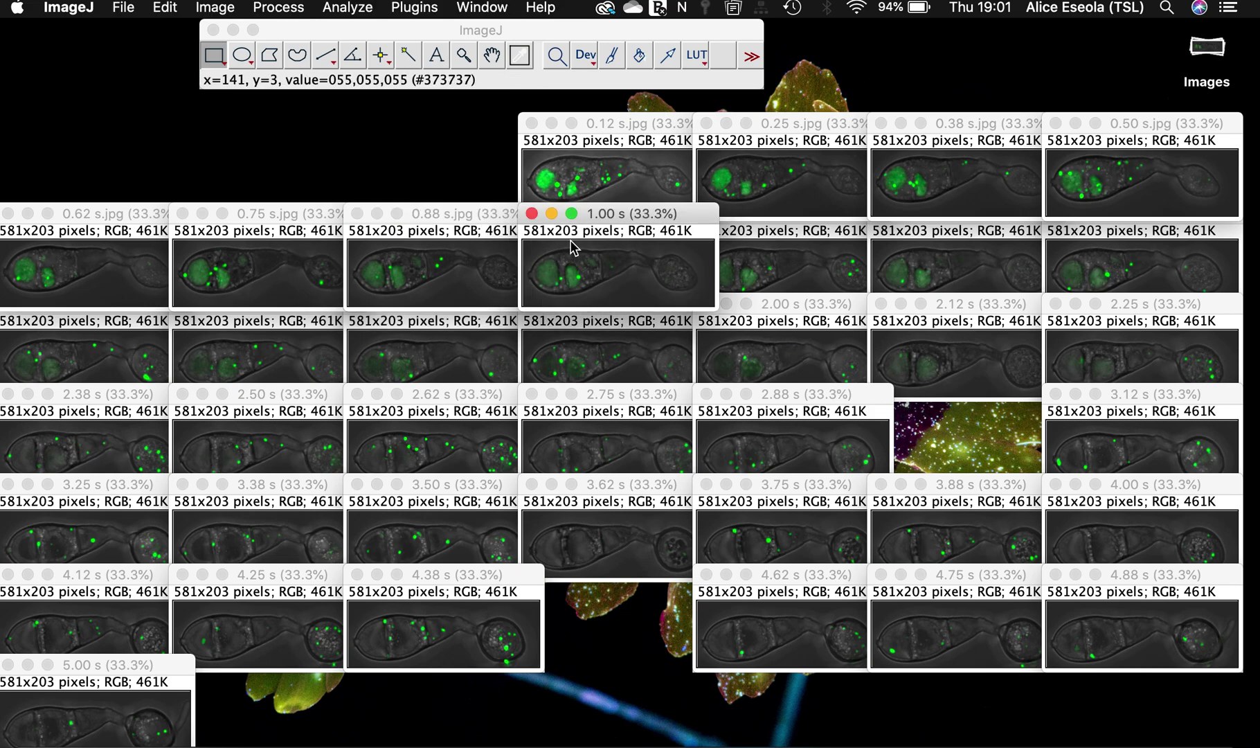
pyautogui.press('super+shift+r')
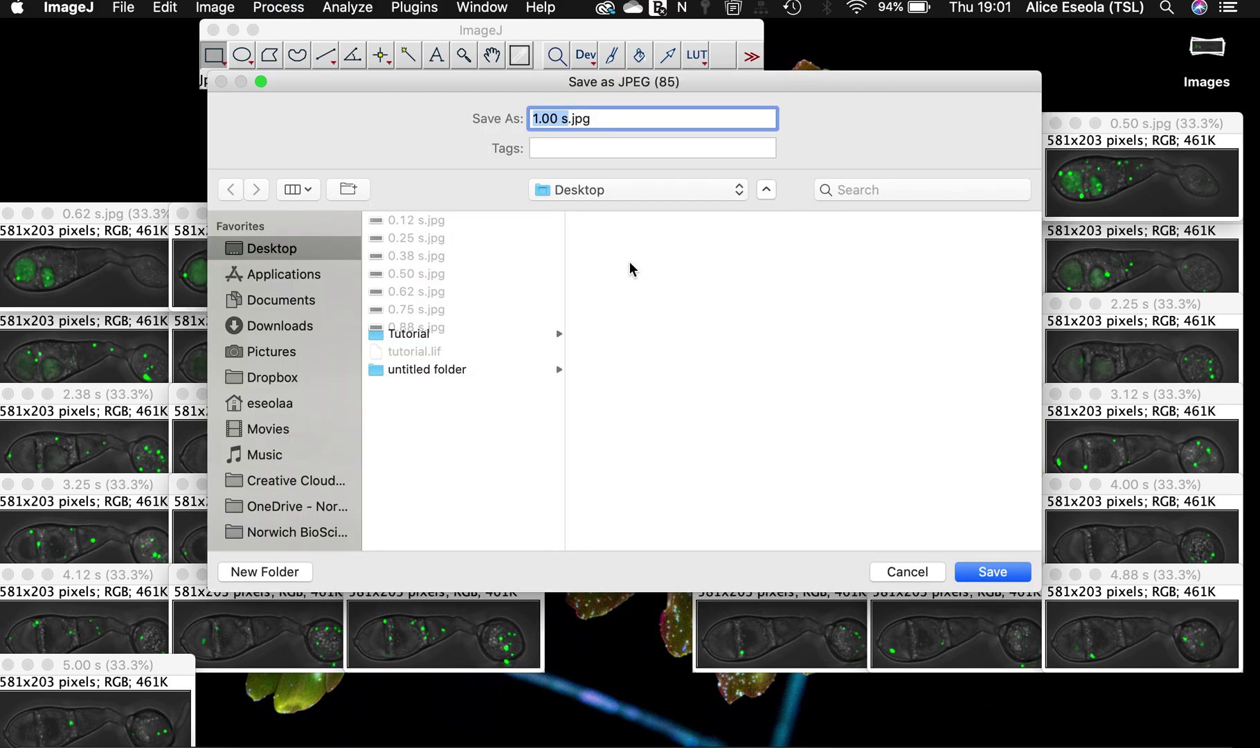
pyautogui.press('Return')
pyautogui.click(754, 241)
pyautogui.press('super+shift+r')
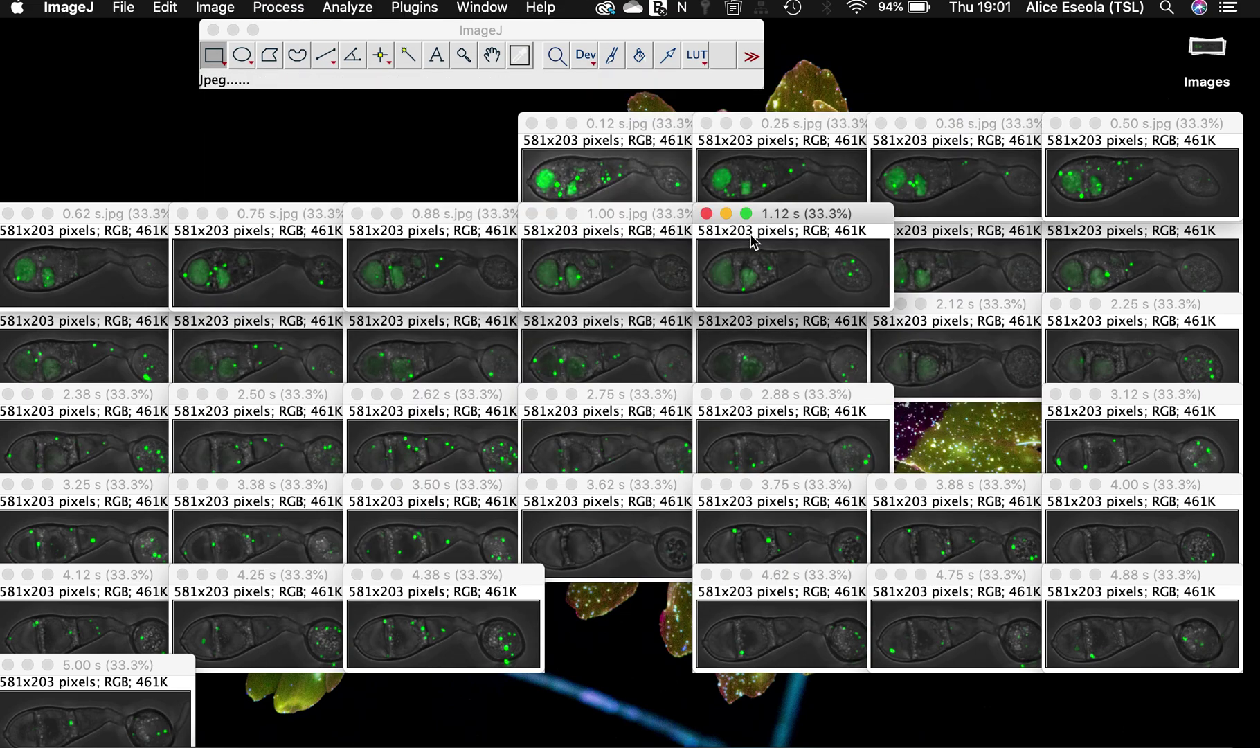
pyautogui.press('Return')
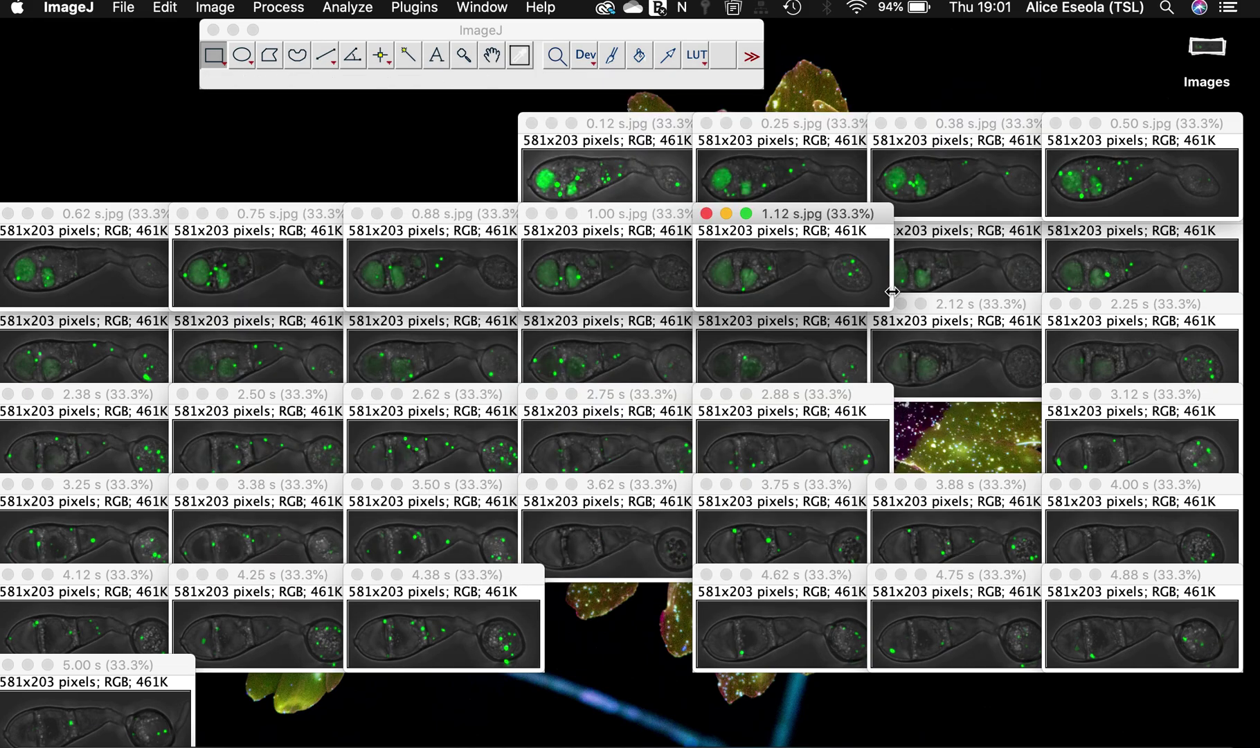
pyautogui.click(931, 256)
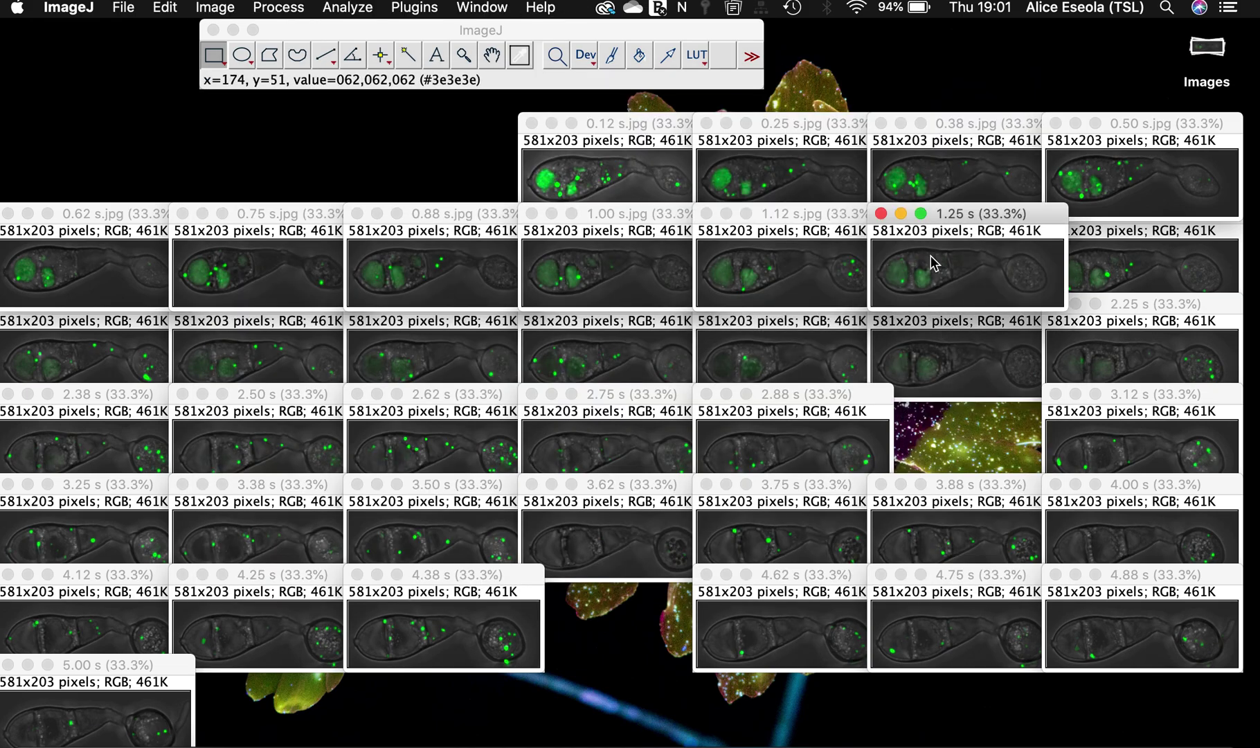
pyautogui.press('super+shift+r')
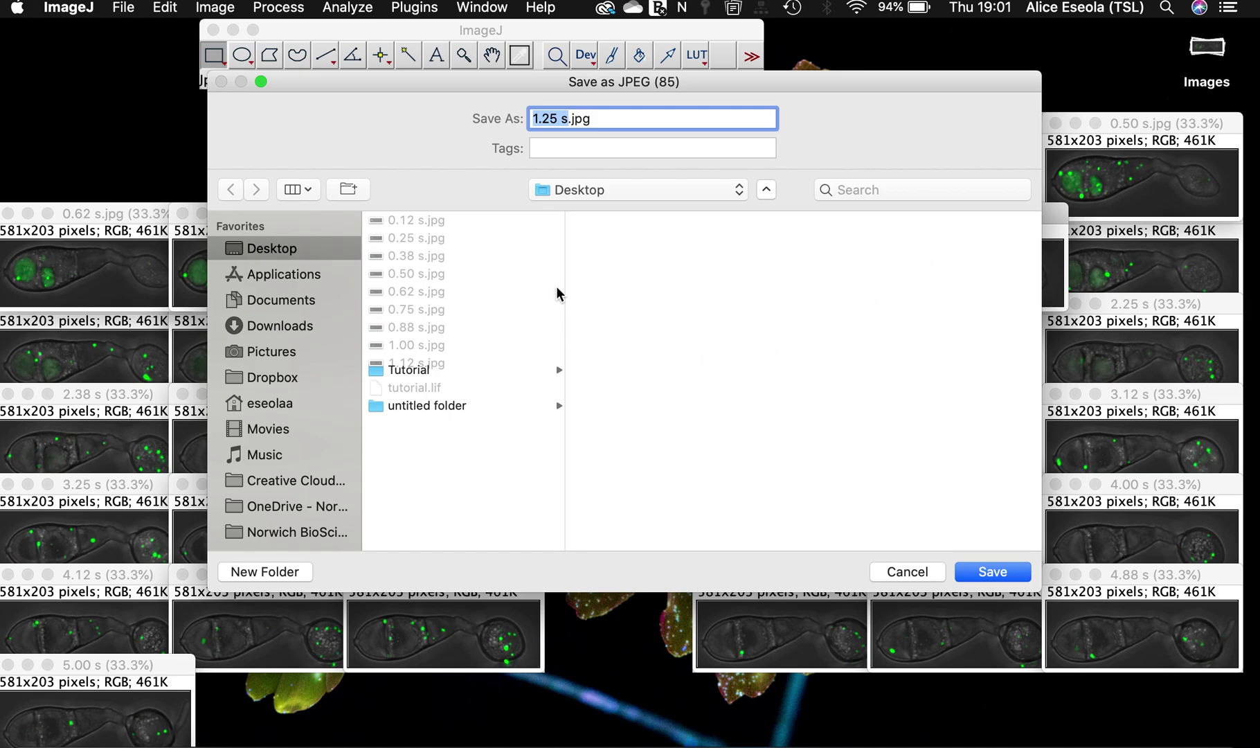
pyautogui.press('Return')
# Close the saved frame windows one after another with Cmd+W.
pyautogui.click(595, 164)
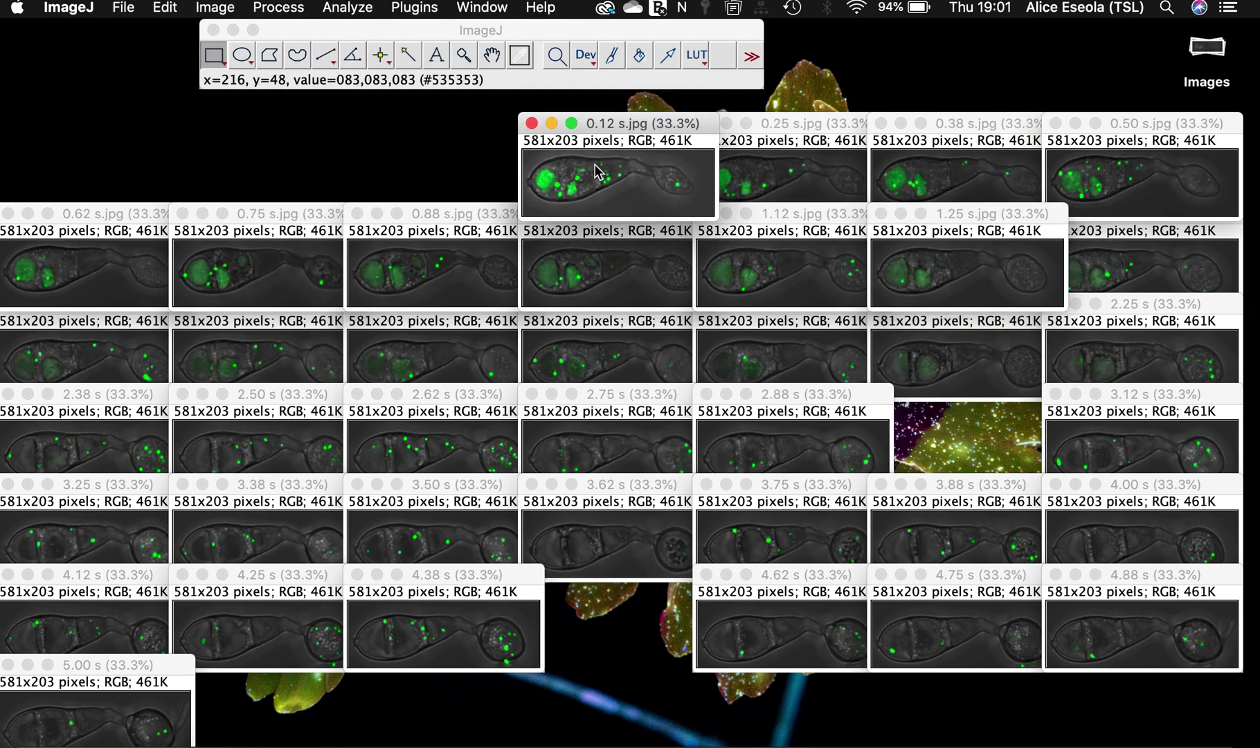
pyautogui.press('super+w')
pyautogui.click(782, 274)
pyautogui.press('super+w')
pyautogui.click(914, 166)
pyautogui.press('super+w')
pyautogui.click(800, 160)
pyautogui.press('super+w')
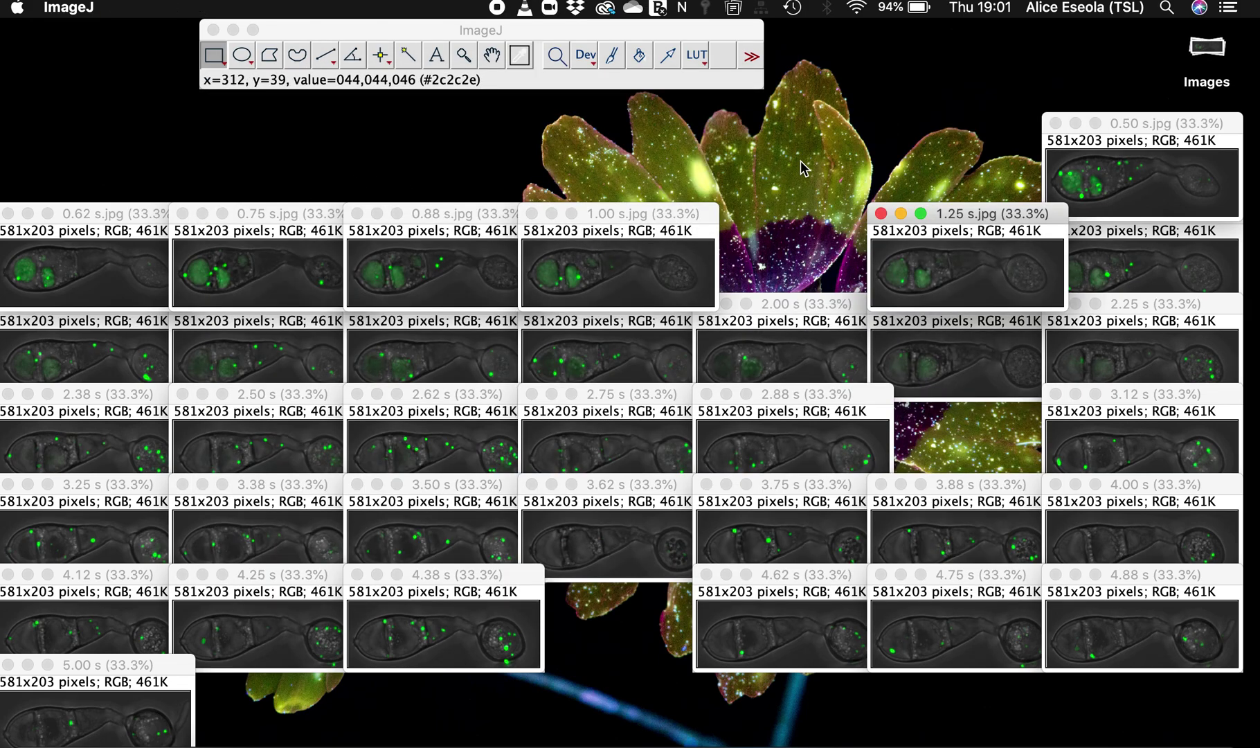
pyautogui.press('super+w')
pyautogui.click(1111, 201)
pyautogui.press('super+w')
pyautogui.click(1111, 201)
pyautogui.press('super+w')
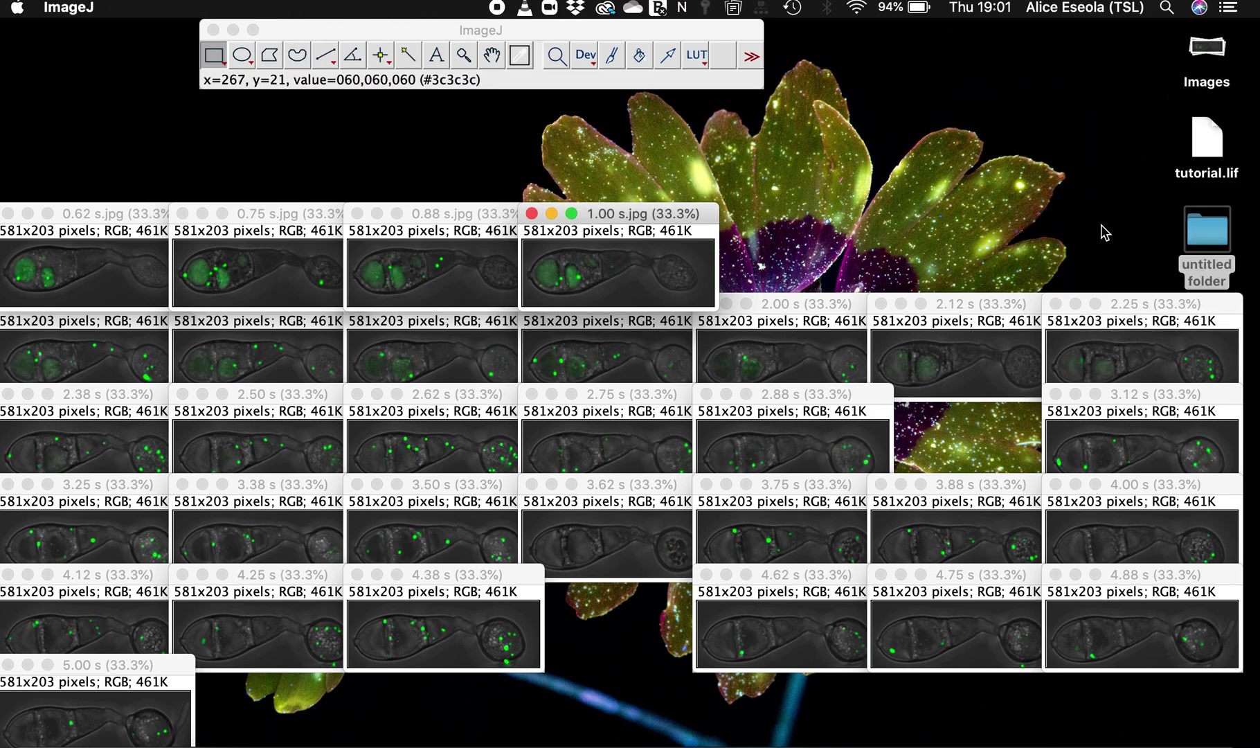
pyautogui.press('super+w')
# Close every remaining frame window, 2.38 s through 5.00 s, with Cmd+W.
pyautogui.press('super+w')
pyautogui.press('super+w')
pyautogui.click(816, 442)
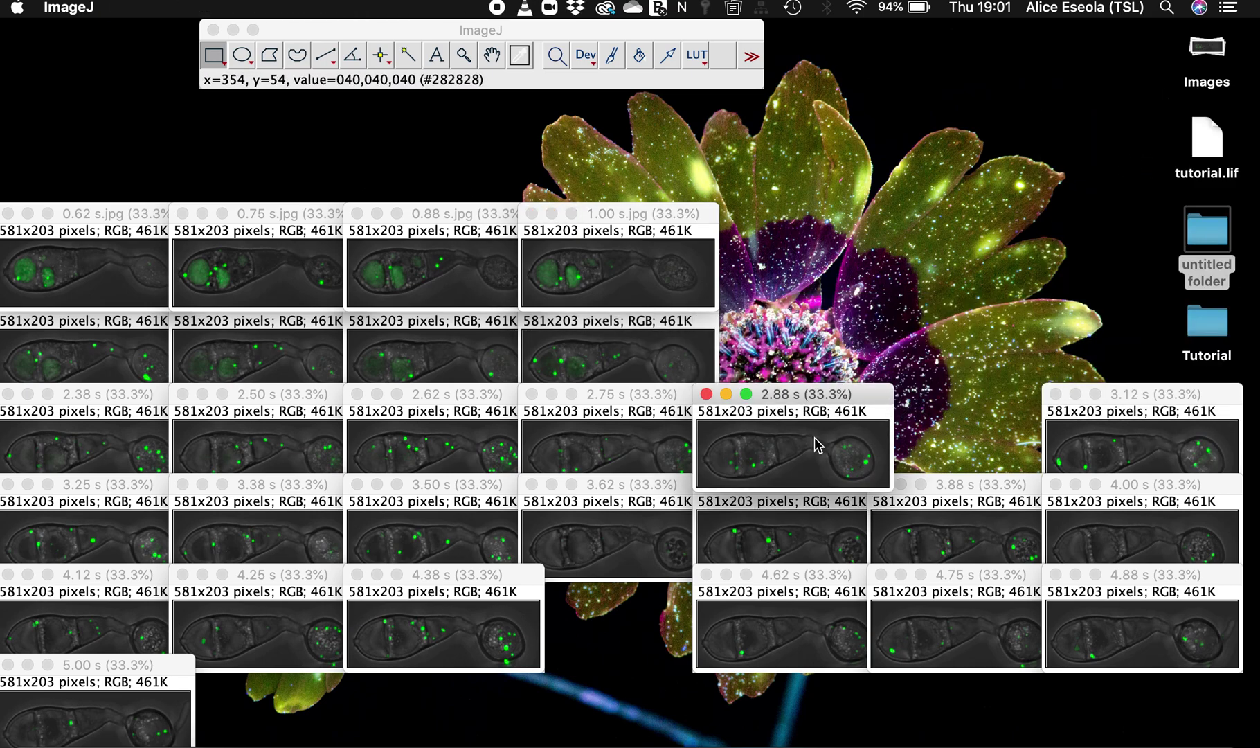
pyautogui.press('super+w')
pyautogui.click(1083, 458)
pyautogui.press('super+w')
pyautogui.click(1086, 526)
pyautogui.press('super+w')
pyautogui.click(977, 529)
pyautogui.press('super+w')
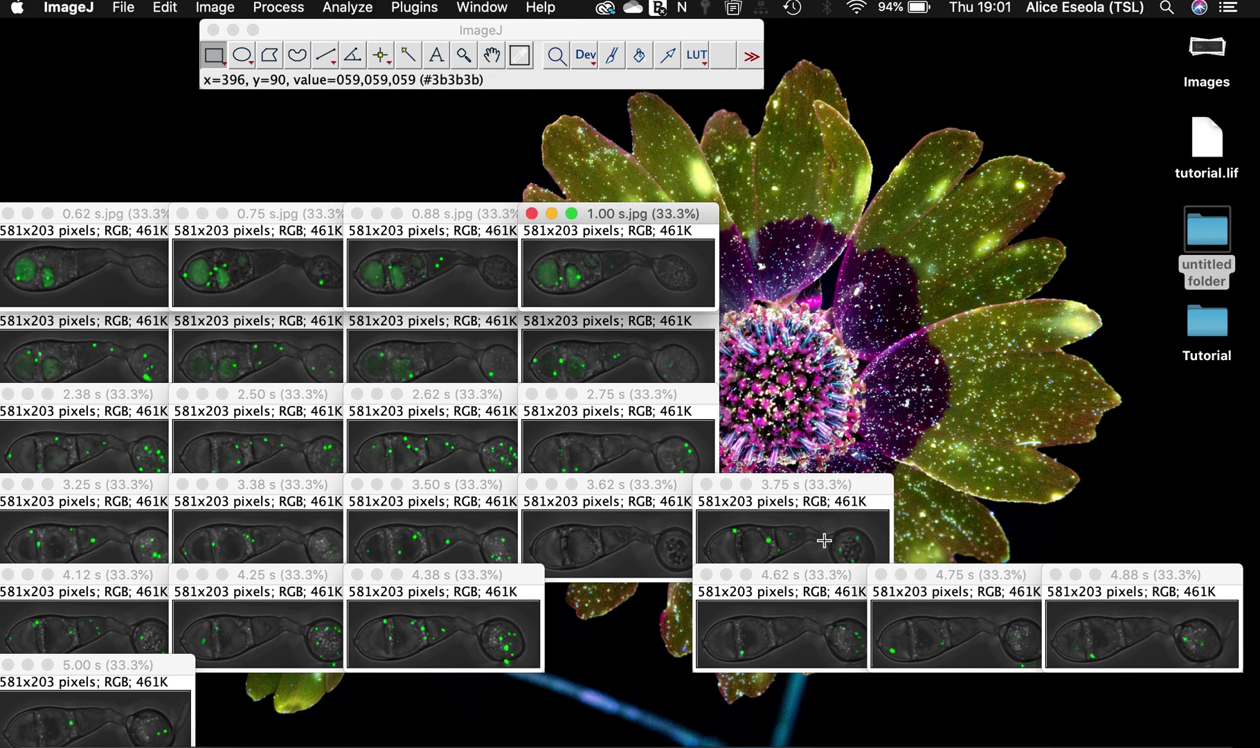
pyautogui.click(819, 529)
pyautogui.press('super+w')
pyautogui.press('super+w')
pyautogui.click(894, 609)
pyautogui.press('super+w')
pyautogui.click(1077, 599)
pyautogui.press('super+w')
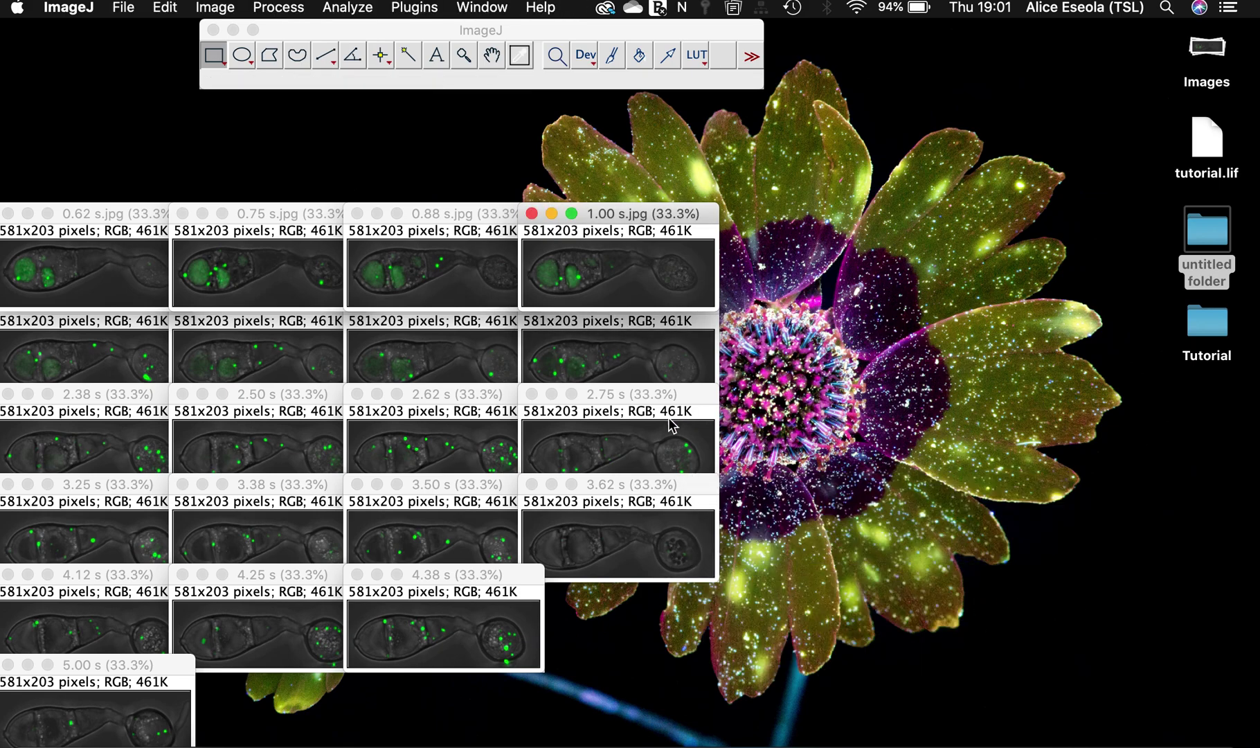
pyautogui.click(616, 502)
pyautogui.press('super+w')
pyautogui.click(611, 415)
pyautogui.press('super+w')
pyautogui.click(604, 346)
pyautogui.press('super+w')
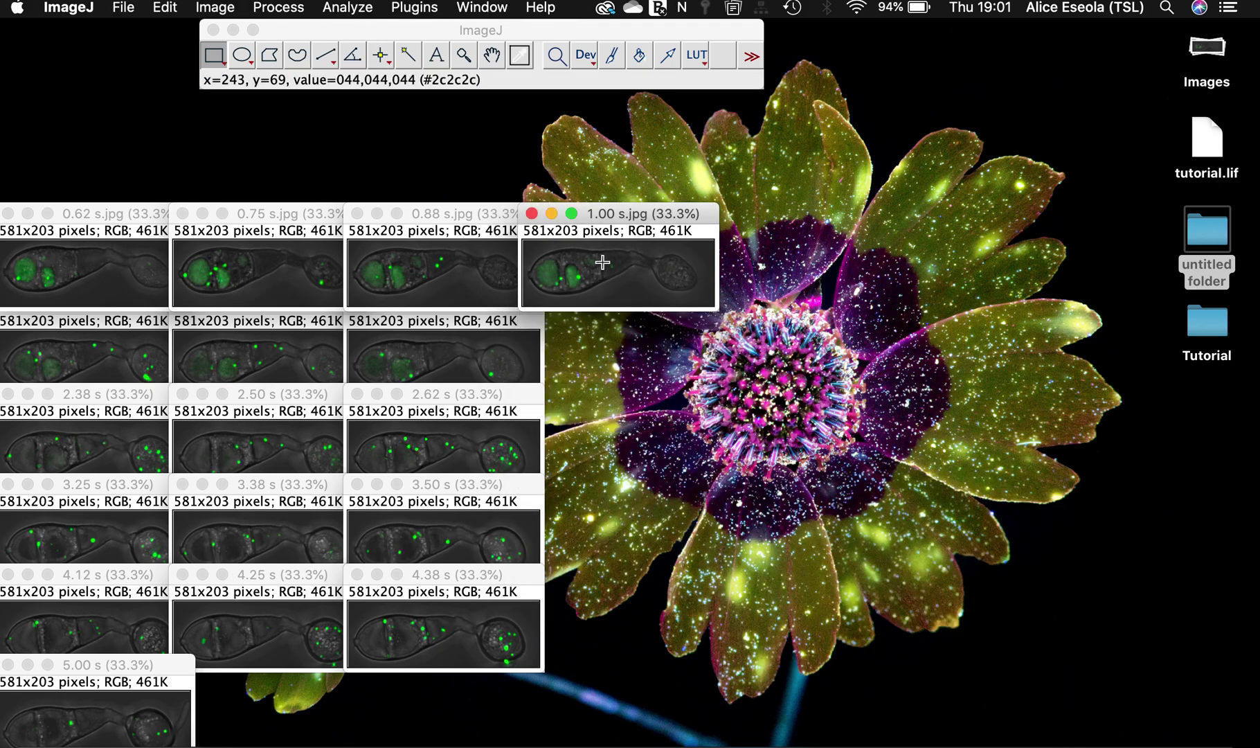
pyautogui.click(599, 261)
pyautogui.press('super+w')
pyautogui.click(425, 623)
pyautogui.press('super+w')
pyautogui.click(423, 553)
pyautogui.press('super+w')
pyautogui.click(429, 447)
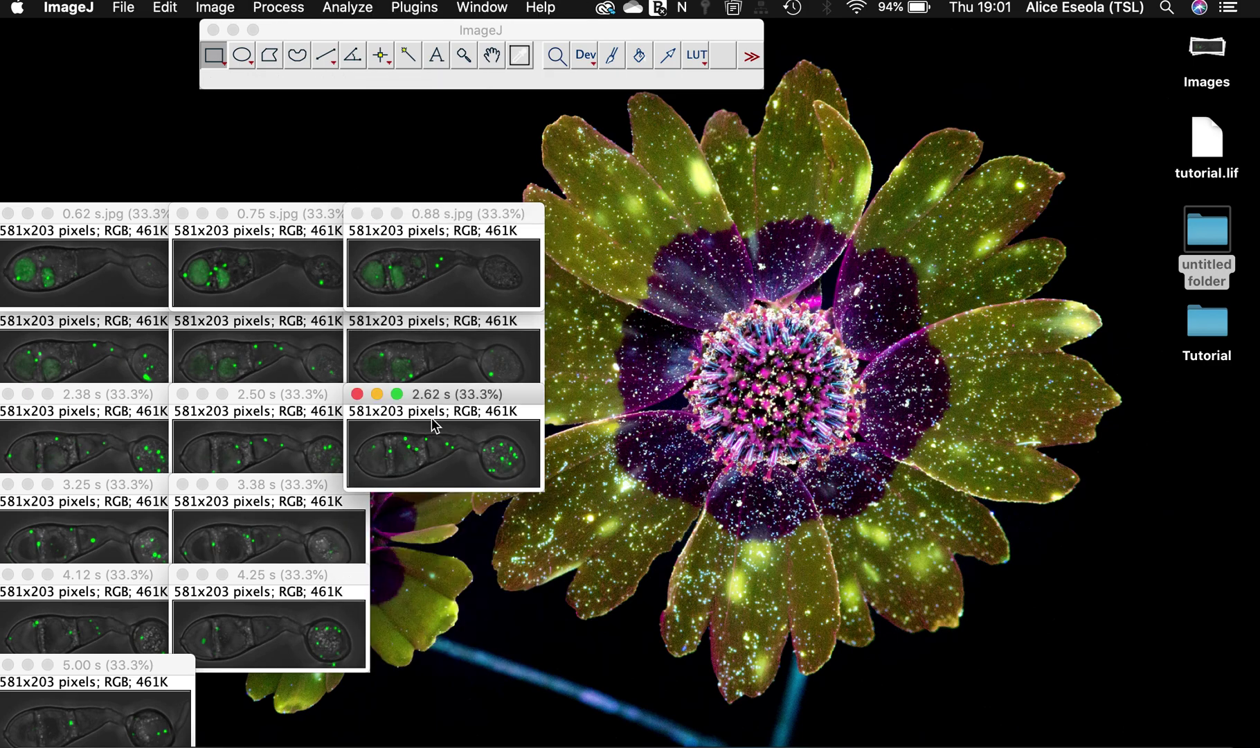
pyautogui.press('super+w')
pyautogui.click(433, 319)
pyautogui.press('super+w')
pyautogui.press('super+w')
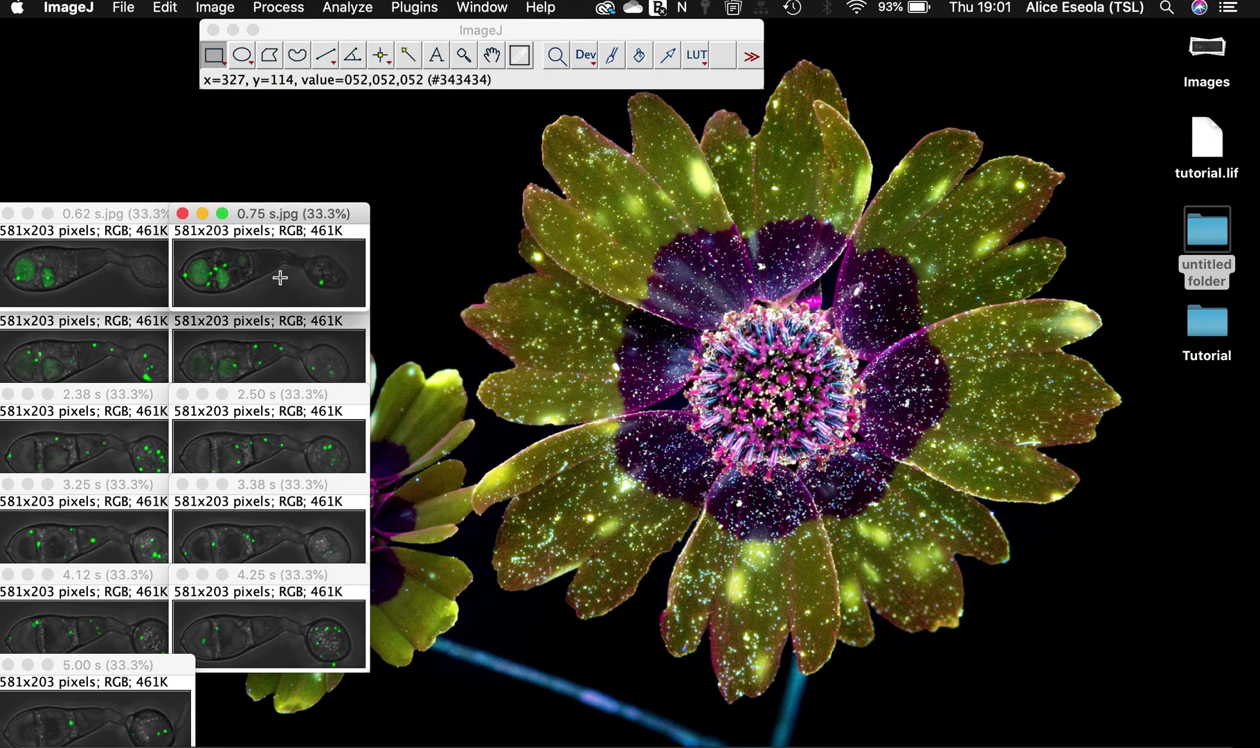
pyautogui.press('super+w')
pyautogui.click(275, 360)
pyautogui.press('super+w')
pyautogui.click(271, 412)
pyautogui.press('super+w')
pyautogui.click(264, 482)
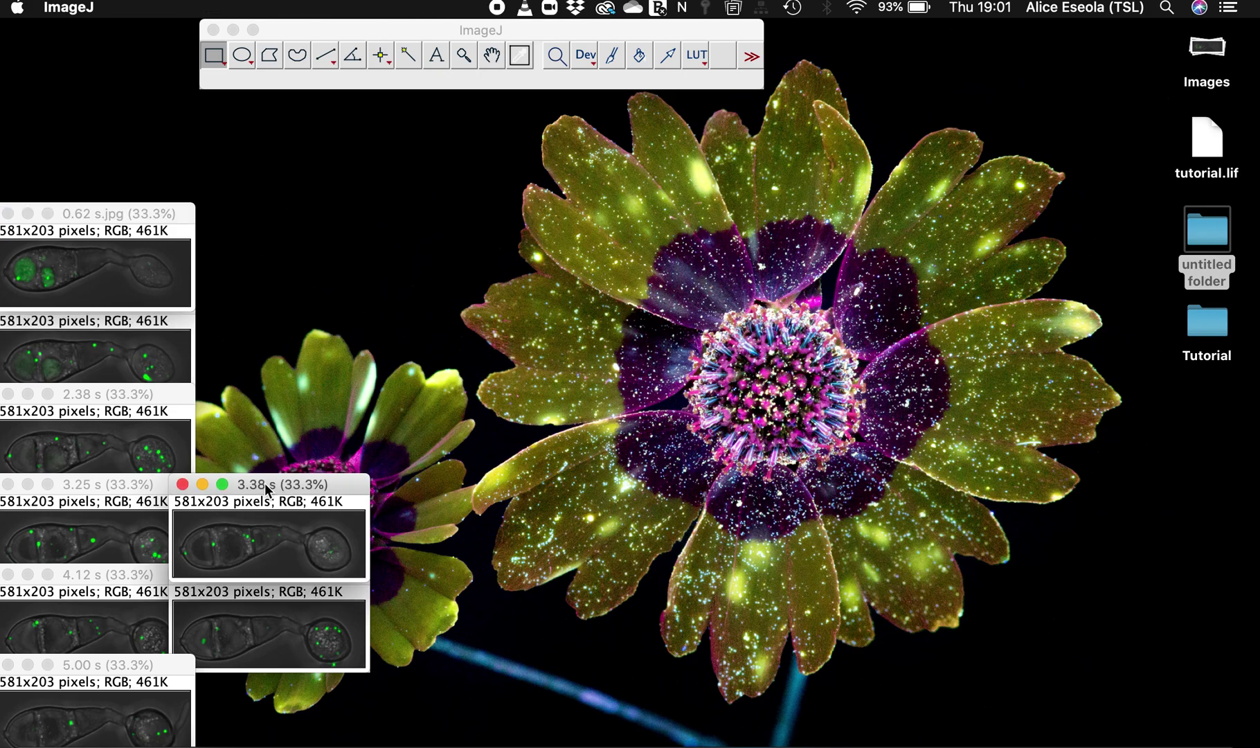
pyautogui.press('super+w')
pyautogui.click(261, 574)
pyautogui.press('super+w')
pyautogui.click(115, 674)
pyautogui.press('super+w')
pyautogui.click(111, 634)
pyautogui.press('super+w')
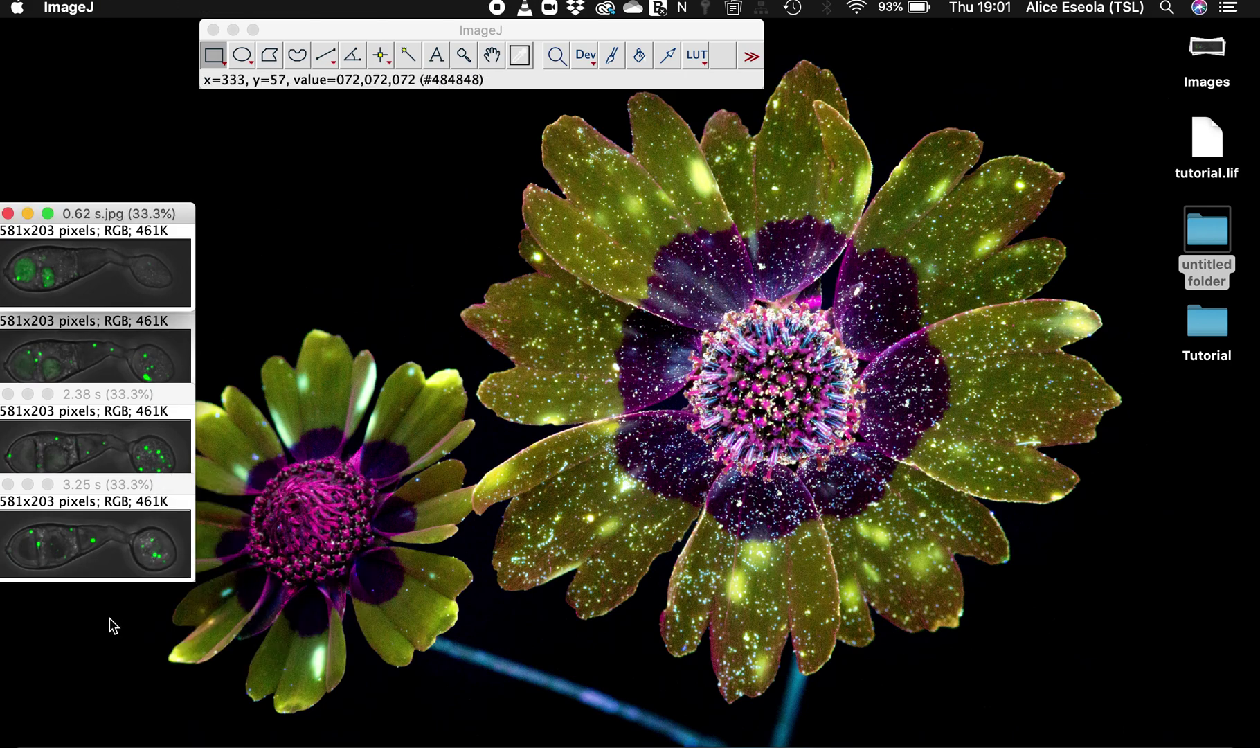
pyautogui.click(107, 529)
pyautogui.press('super+w')
pyautogui.click(106, 446)
pyautogui.press('super+w')
pyautogui.click(87, 353)
pyautogui.press('super+w')
pyautogui.press('super+w')
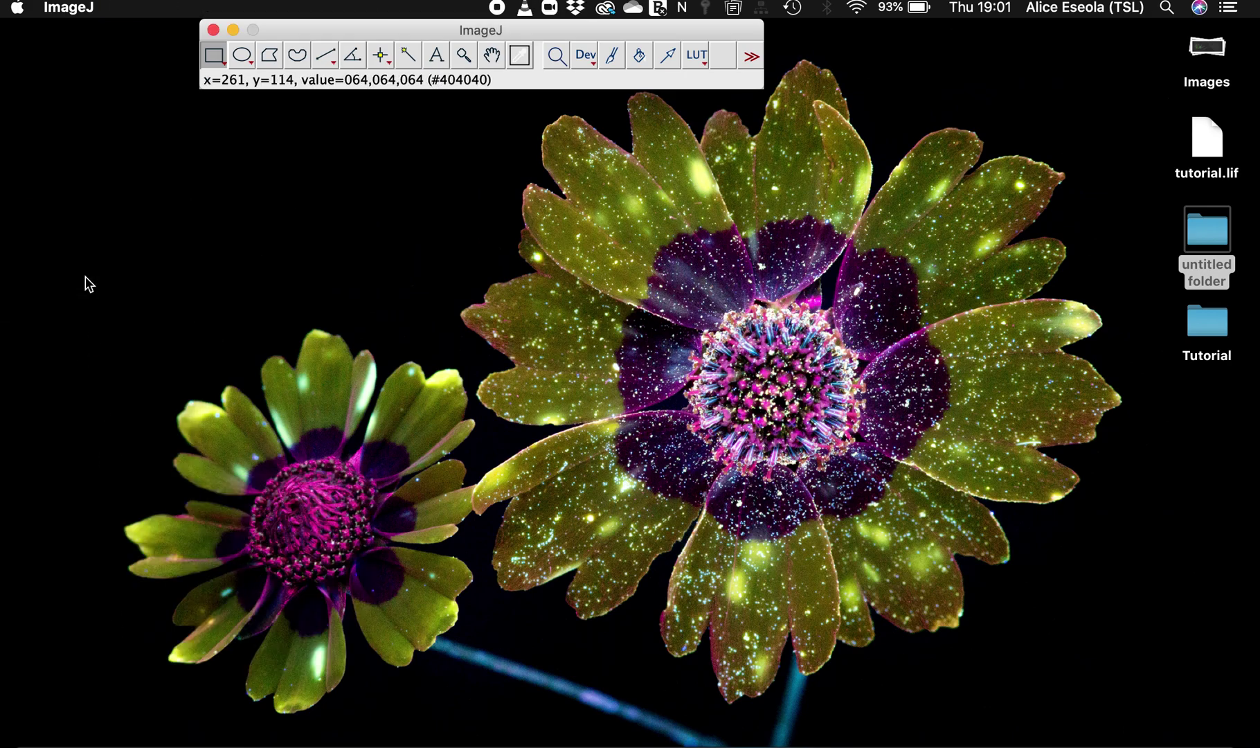
pyautogui.click(496, 338)
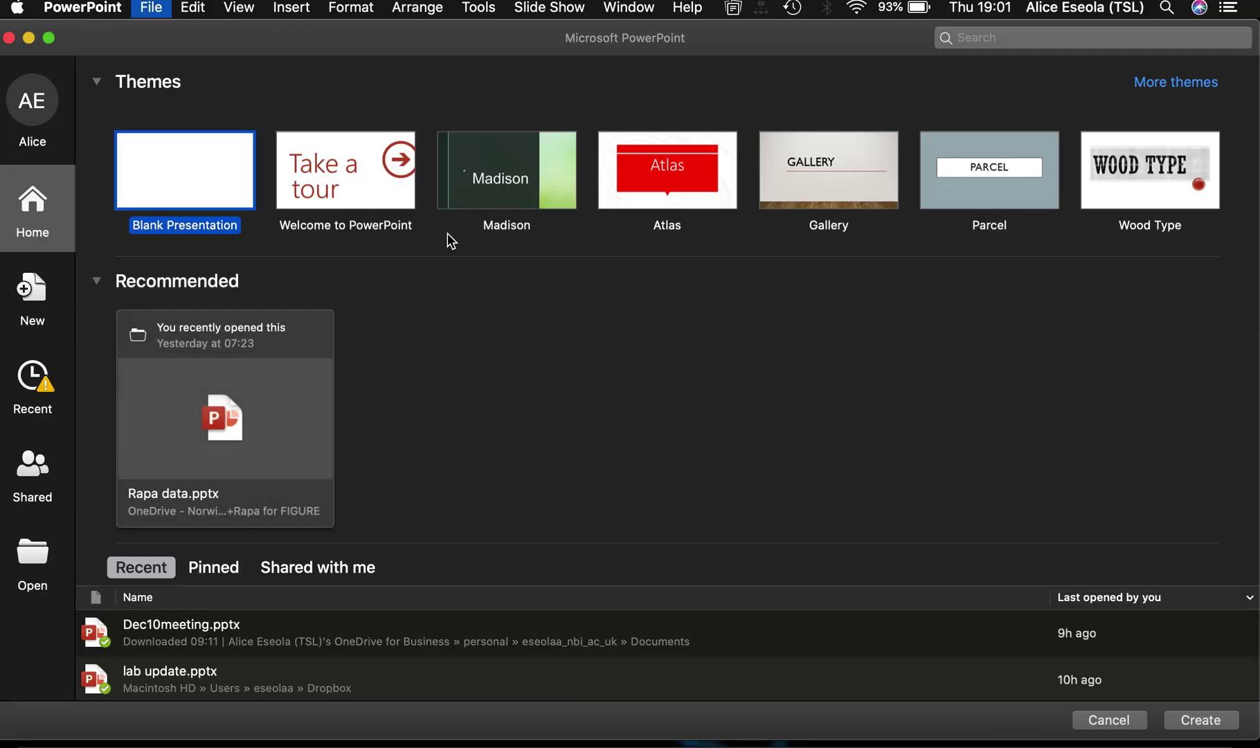
# Create a new blank PowerPoint presentation and maximize its window.
pyautogui.doubleClick(186, 172)
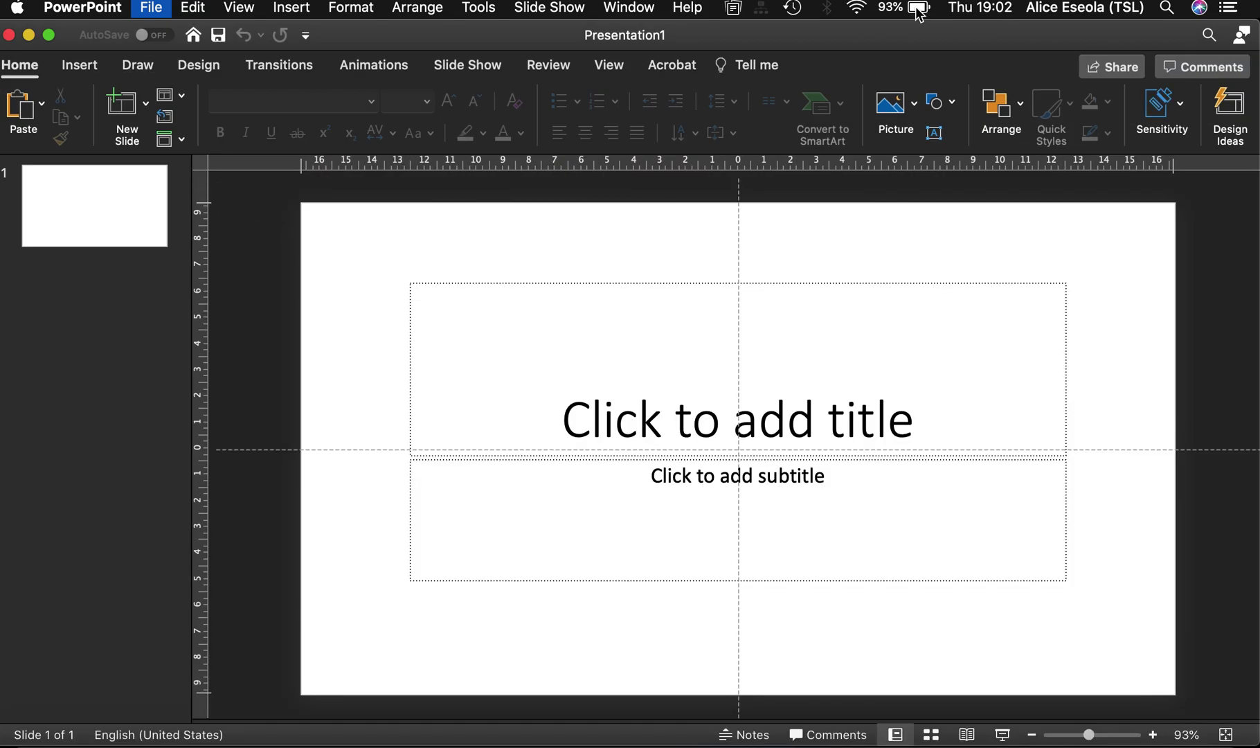
pyautogui.moveTo(900, 34); pyautogui.dragTo(662, 31)
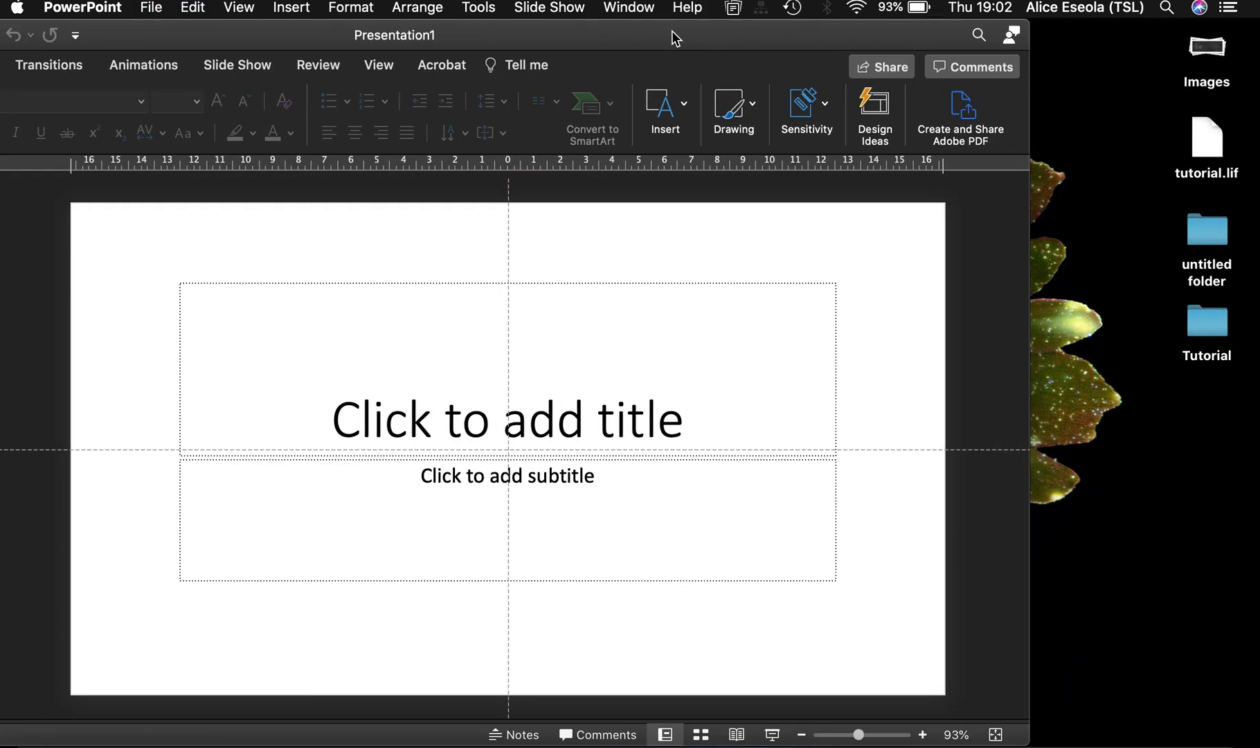
pyautogui.doubleClick(672, 35)
# Add a second slide and delete its title and body placeholders, leaving it empty.
pyautogui.click(88, 189)
pyautogui.press('Return')
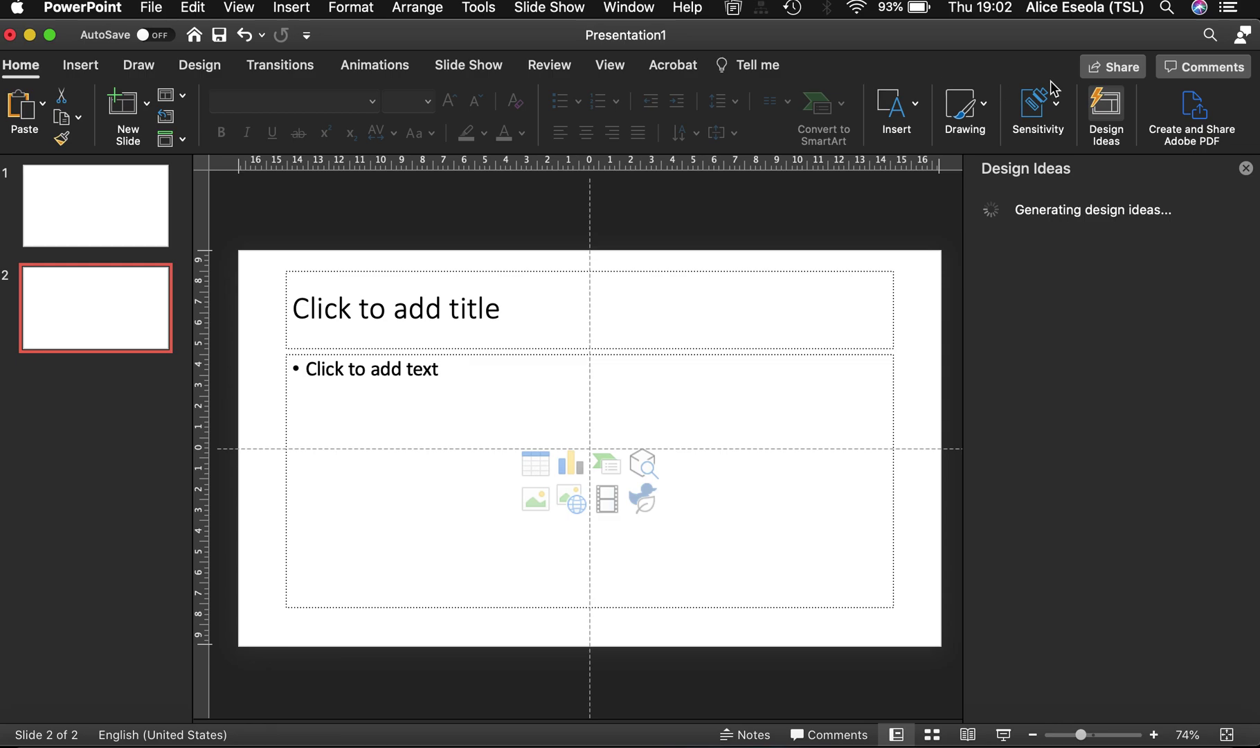
pyautogui.click(1246, 168)
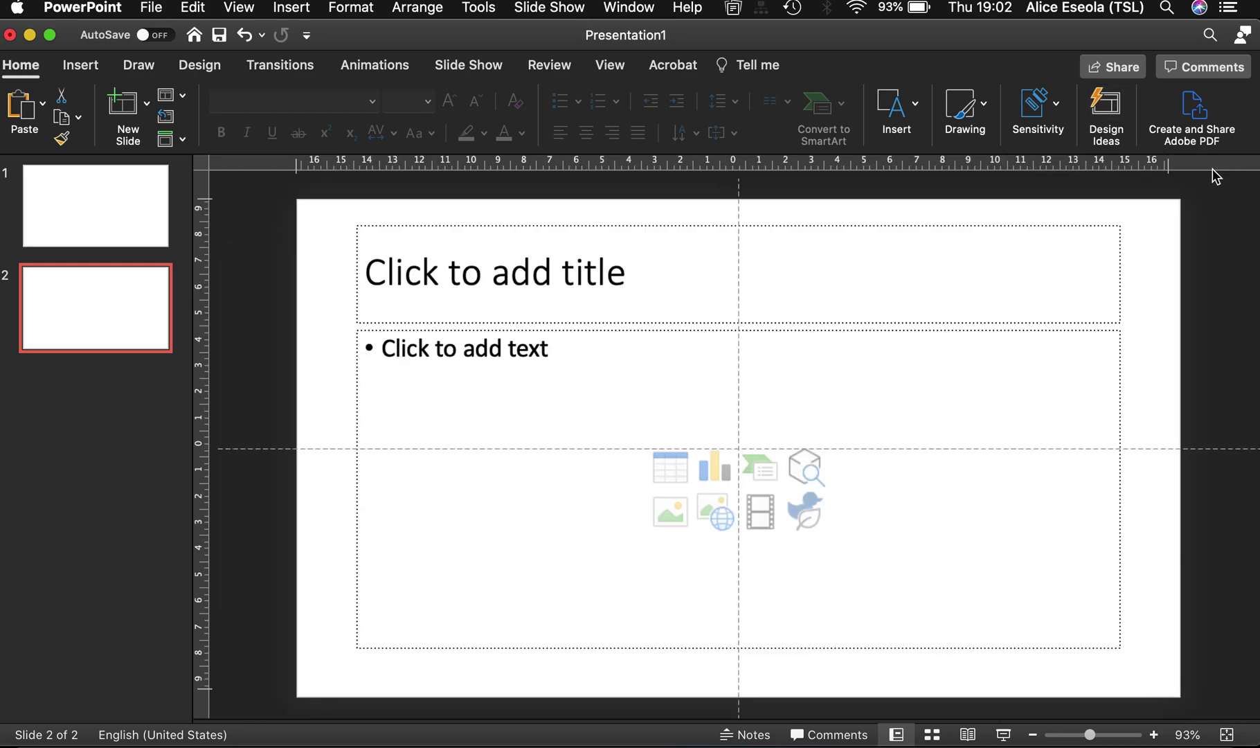
pyautogui.click(362, 333)
pyautogui.press('BackSpace')
pyautogui.click(361, 284)
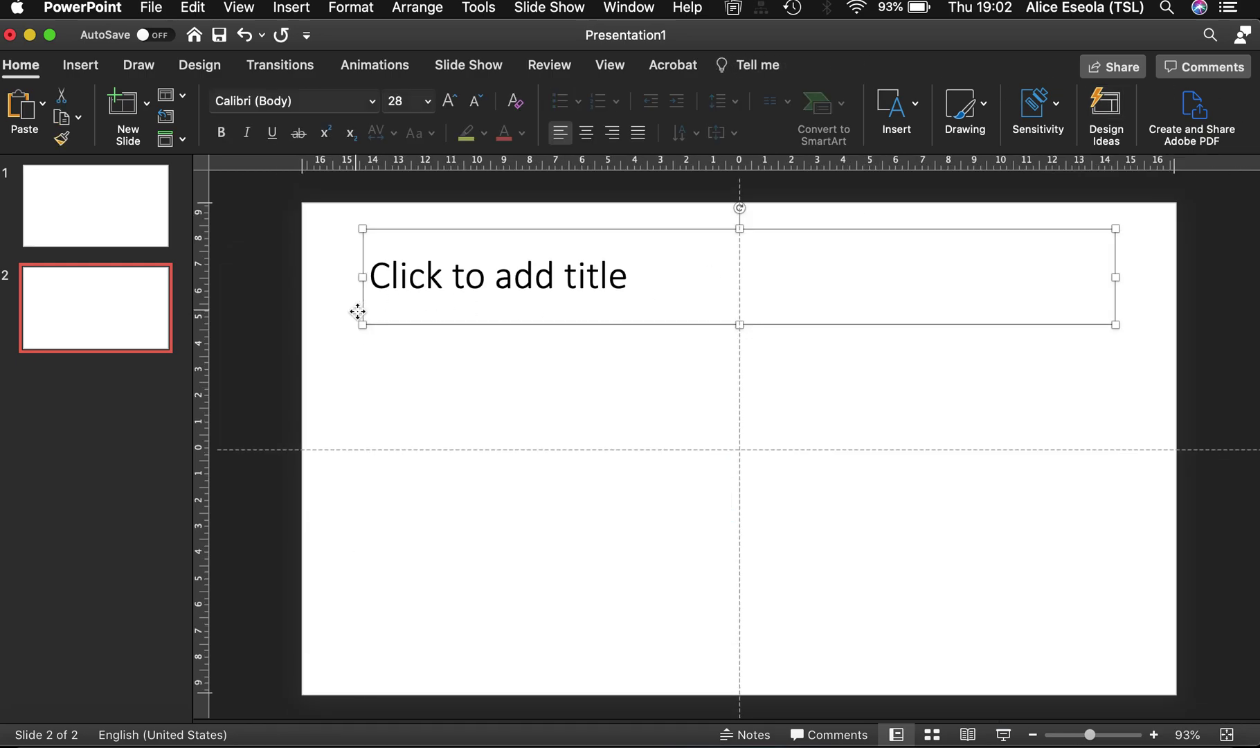
pyautogui.press('BackSpace')
# Spread out the Desktop JPEGs and drag the 0.12 s frame onto the slide.
pyautogui.moveTo(908, 34); pyautogui.dragTo(603, 34)
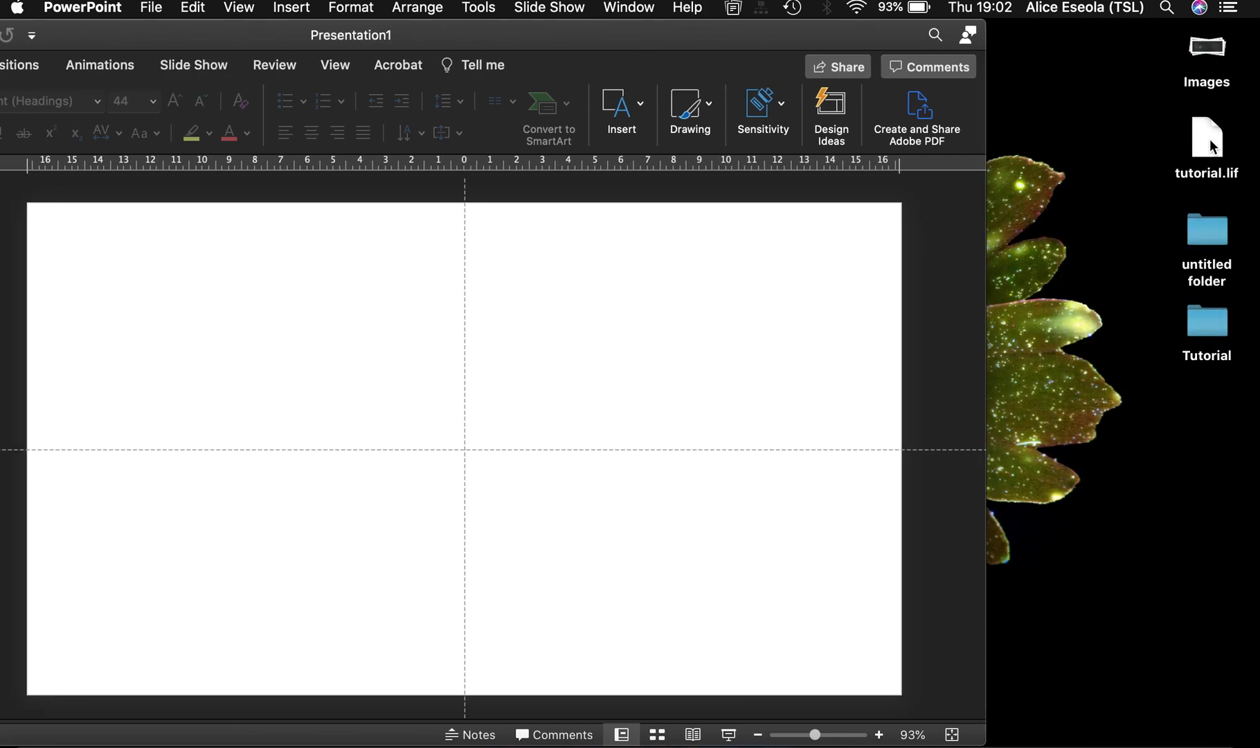
pyautogui.click(1211, 59)
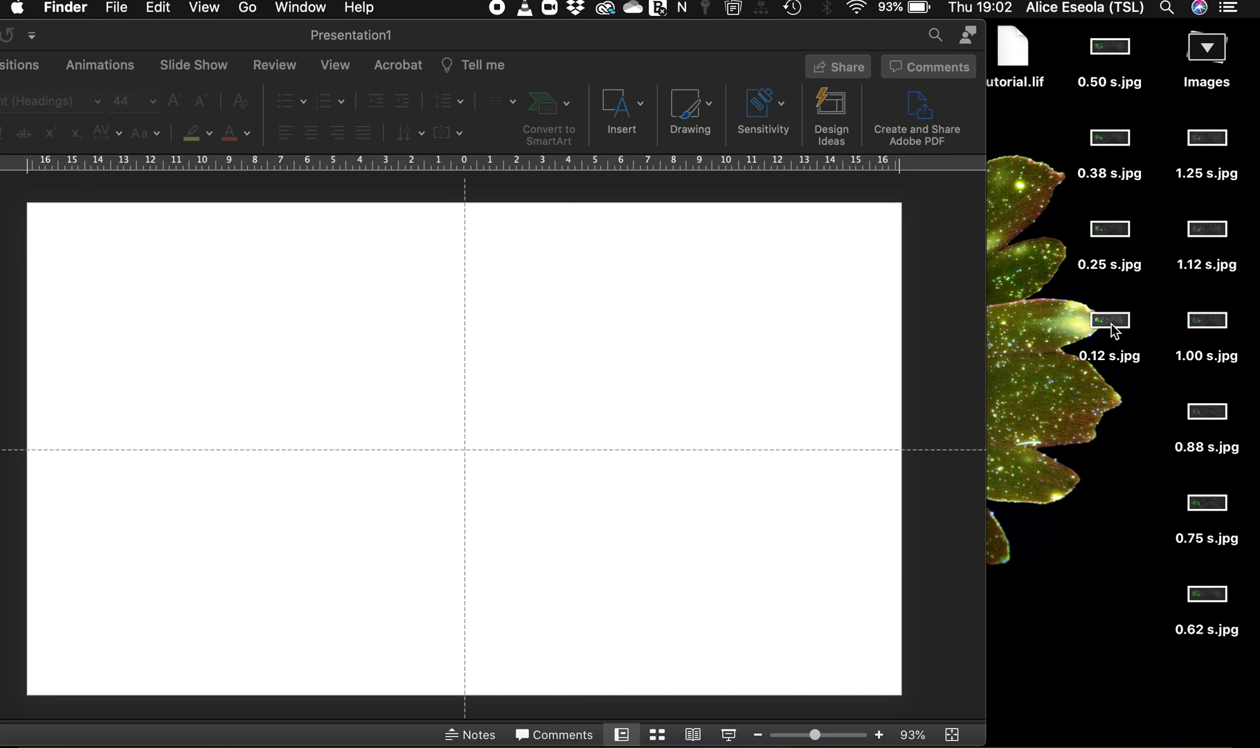
pyautogui.moveTo(1112, 326); pyautogui.dragTo(307, 300)
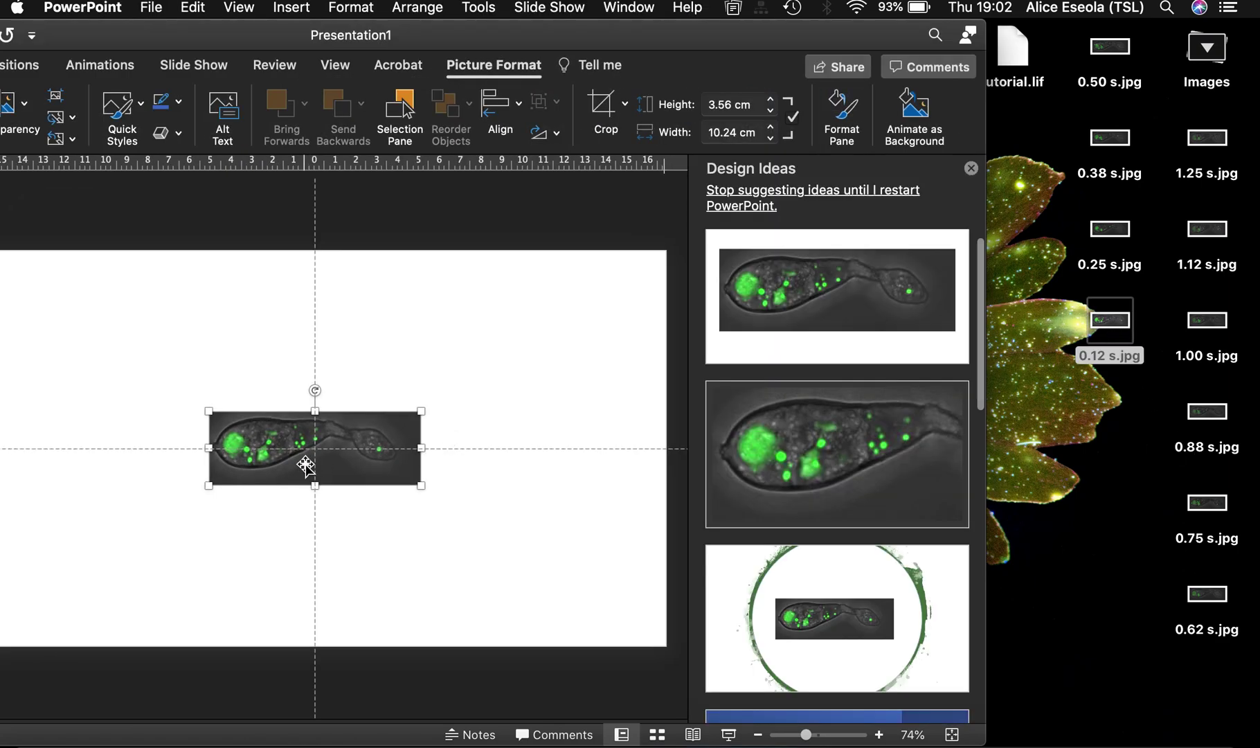
# Place the first three frame pictures edge to edge as the slide's top row.
pyautogui.moveTo(305, 465); pyautogui.dragTo(217, 400)
pyautogui.moveTo(248, 35); pyautogui.dragTo(357, 43)
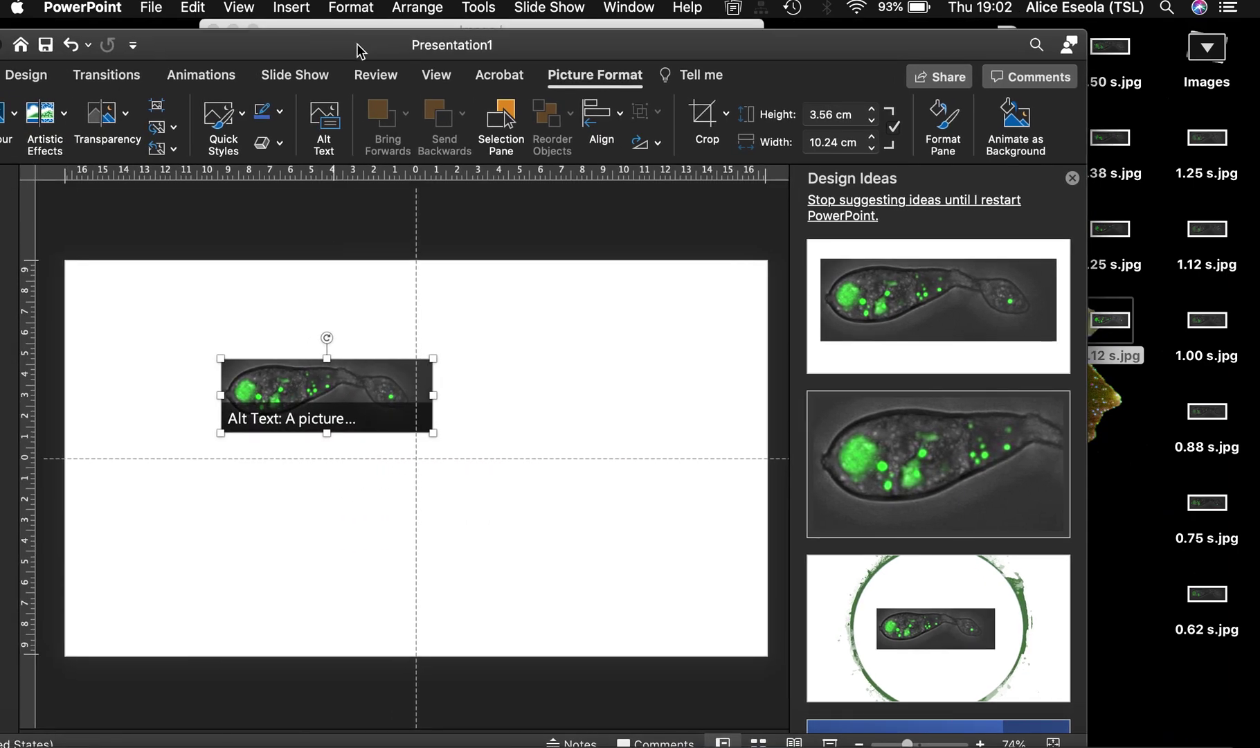
pyautogui.moveTo(333, 391); pyautogui.dragTo(183, 313)
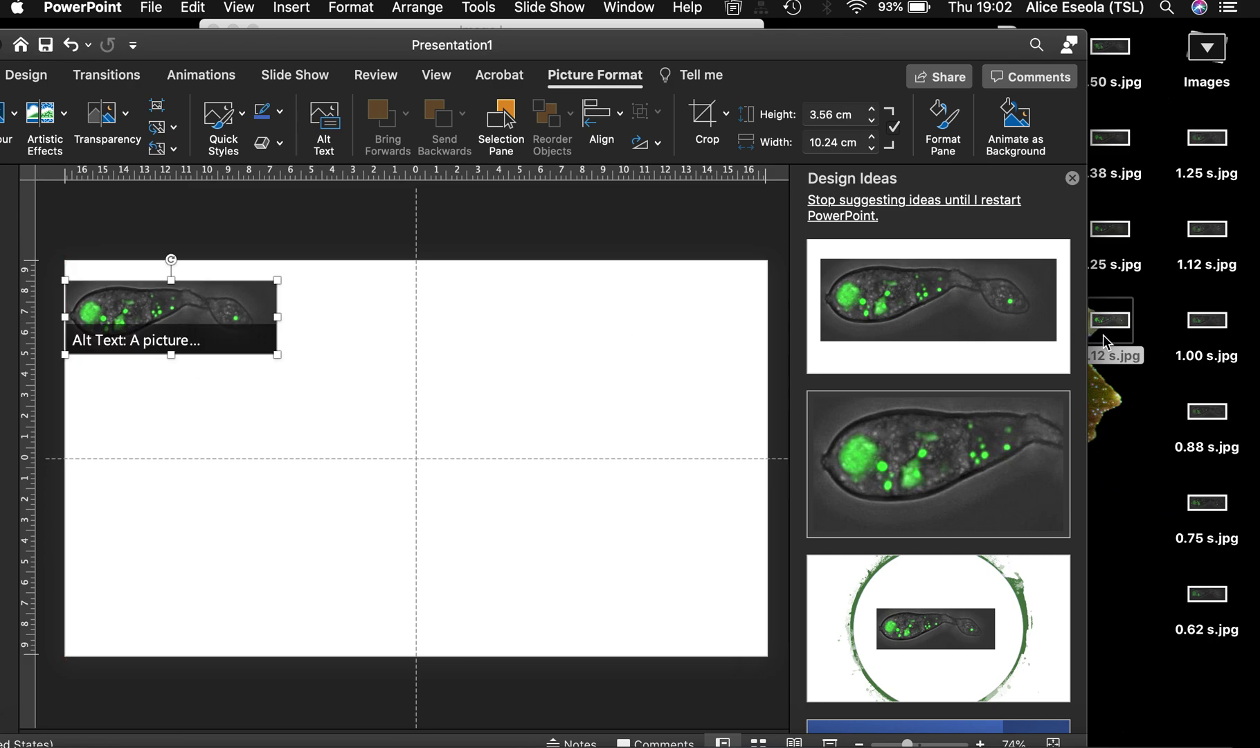
pyautogui.moveTo(1131, 239); pyautogui.dragTo(383, 288)
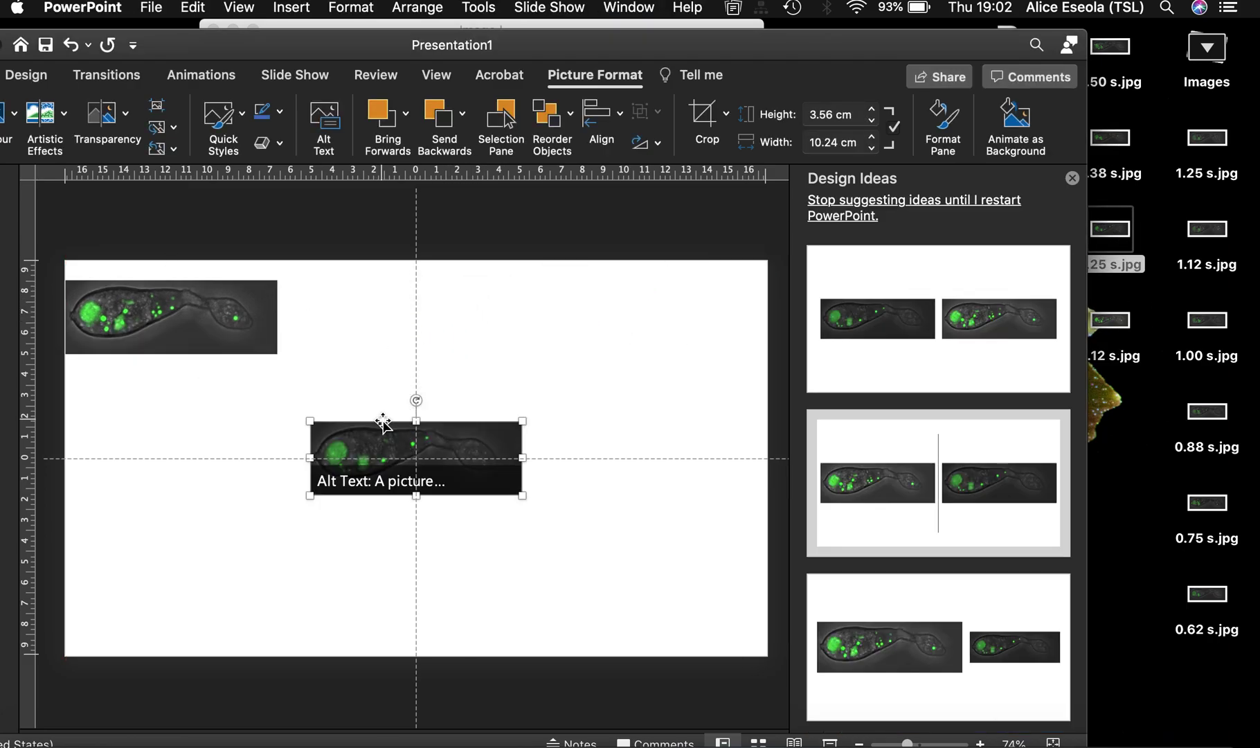
pyautogui.moveTo(383, 428); pyautogui.dragTo(344, 301)
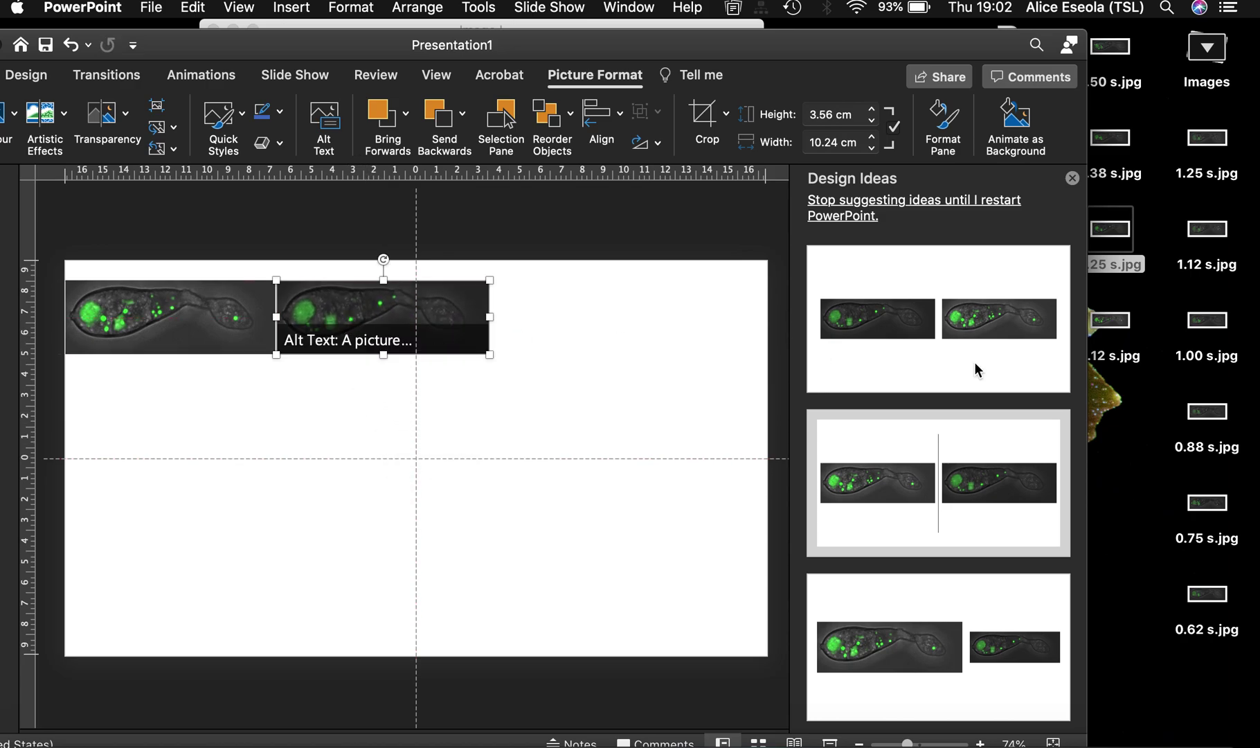
pyautogui.click(1138, 187)
pyautogui.moveTo(1115, 170); pyautogui.dragTo(537, 315)
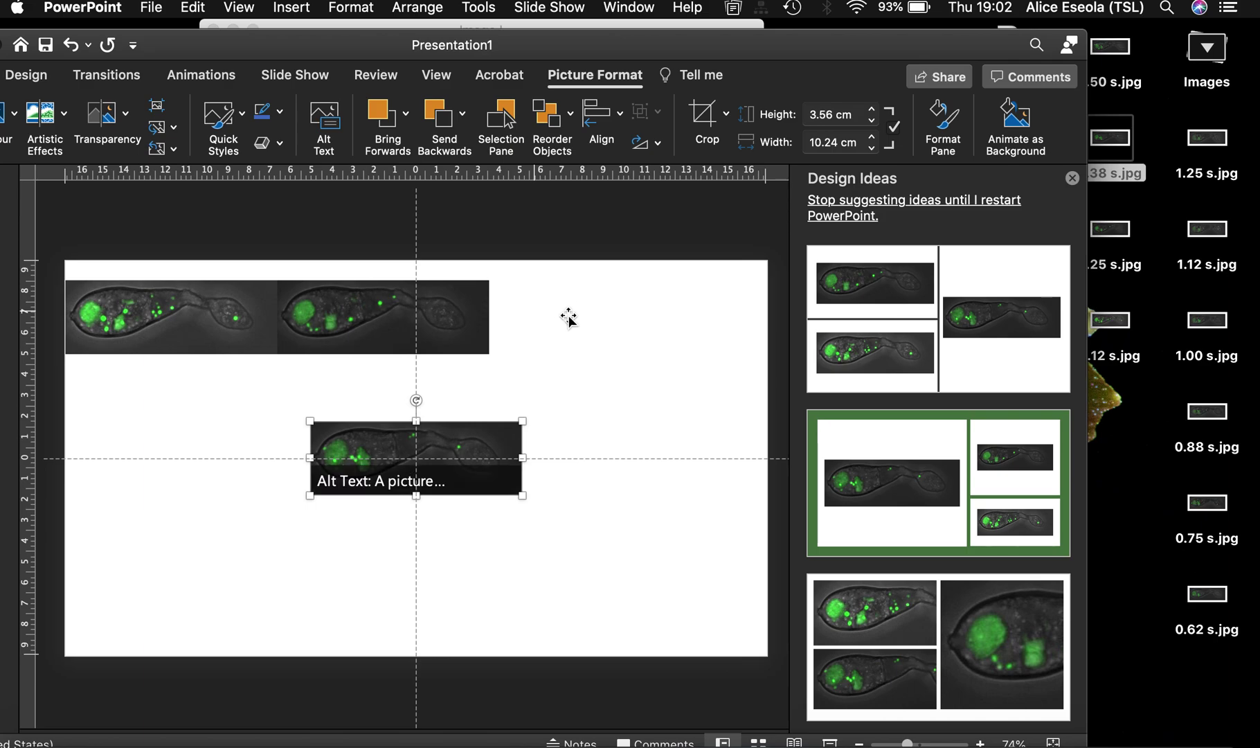
pyautogui.moveTo(439, 439); pyautogui.dragTo(618, 297)
# Add the next three frames, through 0.62 s and 0.75 s, as a touching second row.
pyautogui.moveTo(1110, 46); pyautogui.dragTo(143, 383)
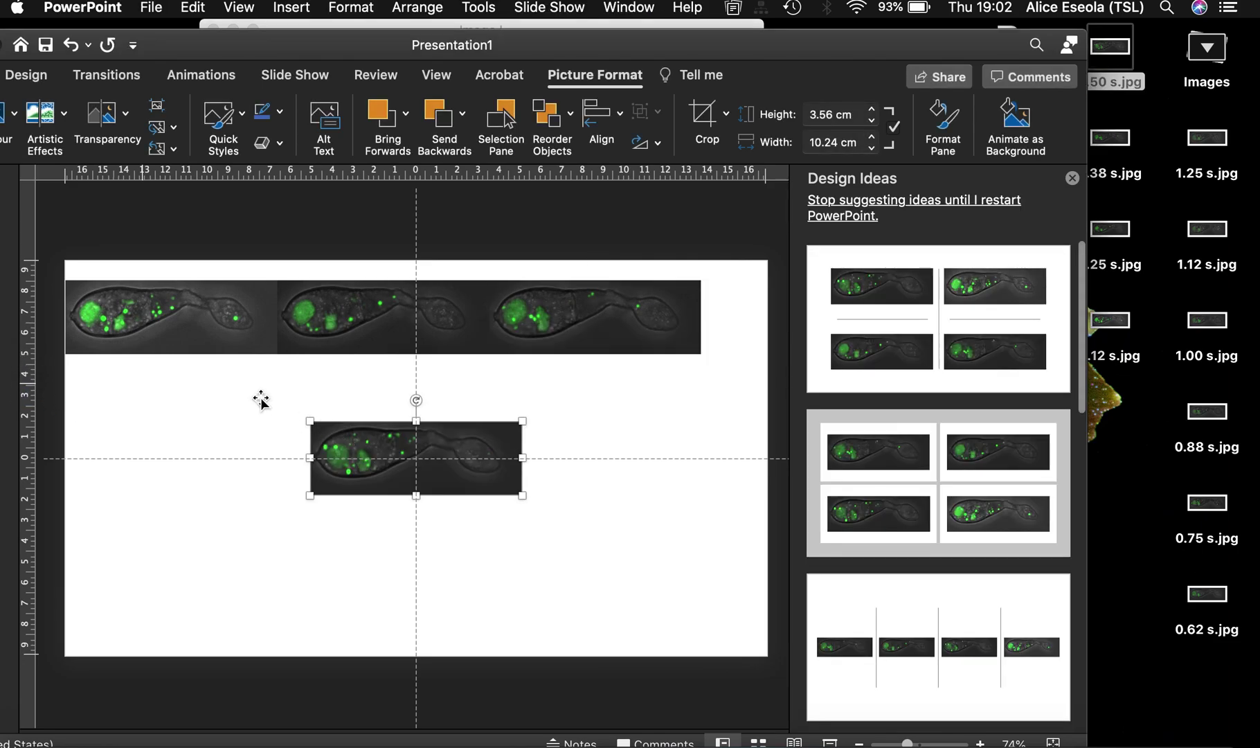
pyautogui.moveTo(408, 450); pyautogui.dragTo(166, 382)
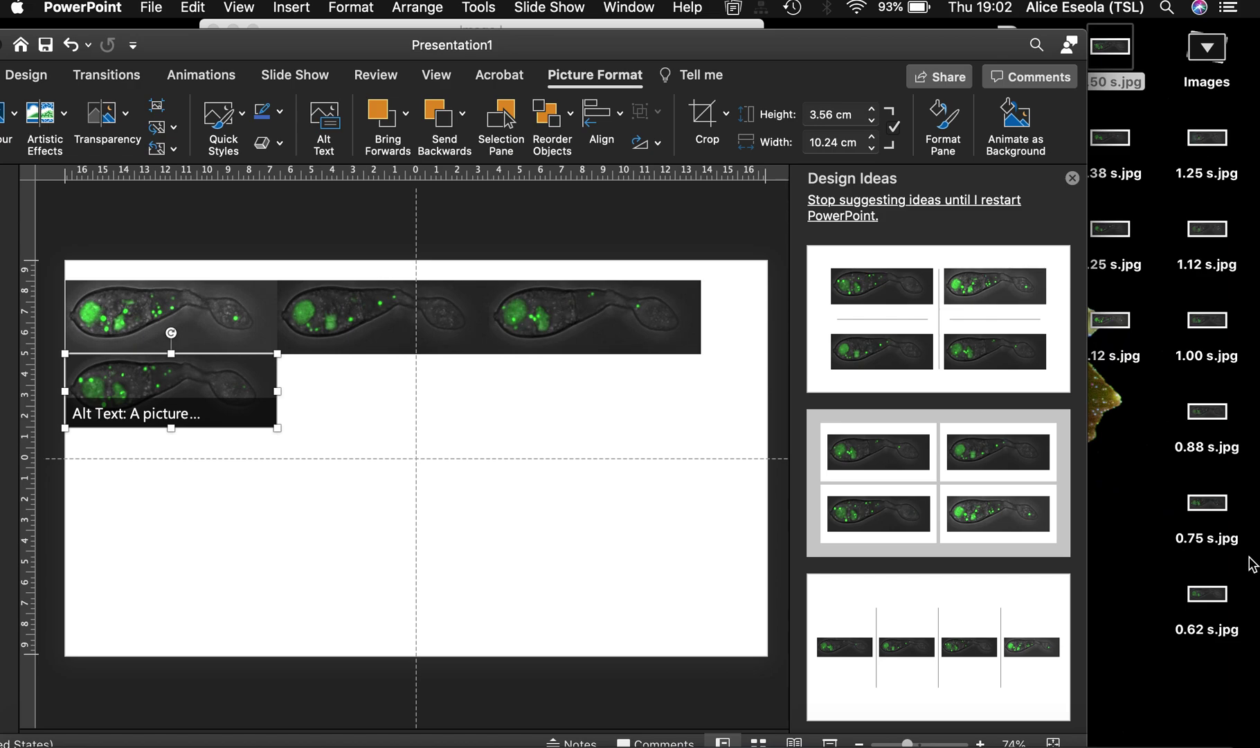
pyautogui.click(1209, 600)
pyautogui.moveTo(1227, 601); pyautogui.dragTo(419, 356)
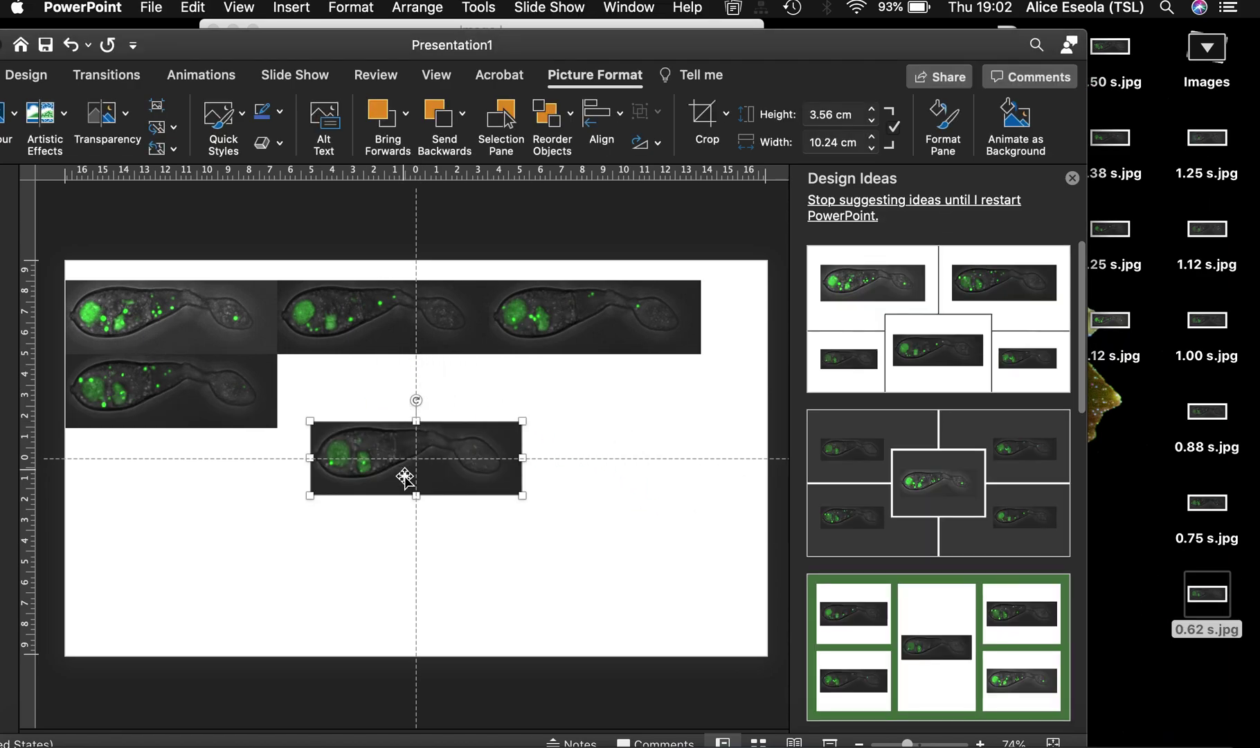
pyautogui.moveTo(392, 440); pyautogui.dragTo(358, 372)
pyautogui.click(1218, 520)
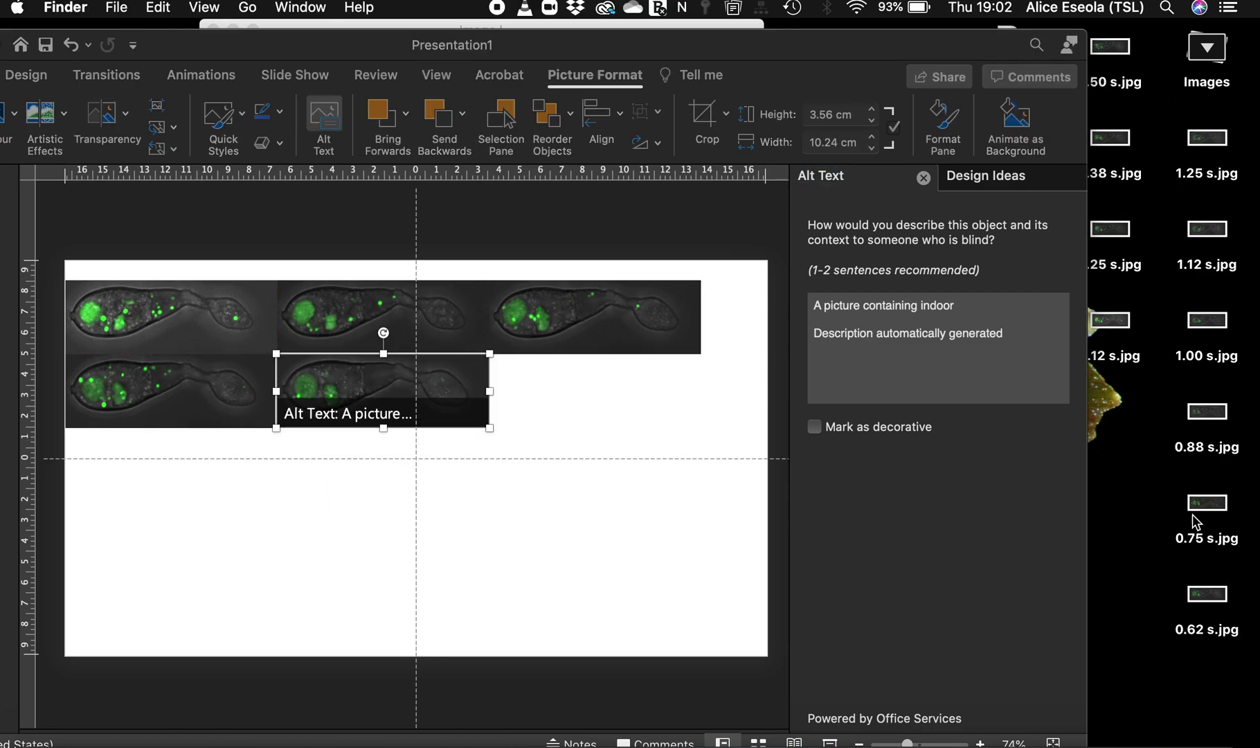
pyautogui.moveTo(1197, 521); pyautogui.dragTo(580, 390)
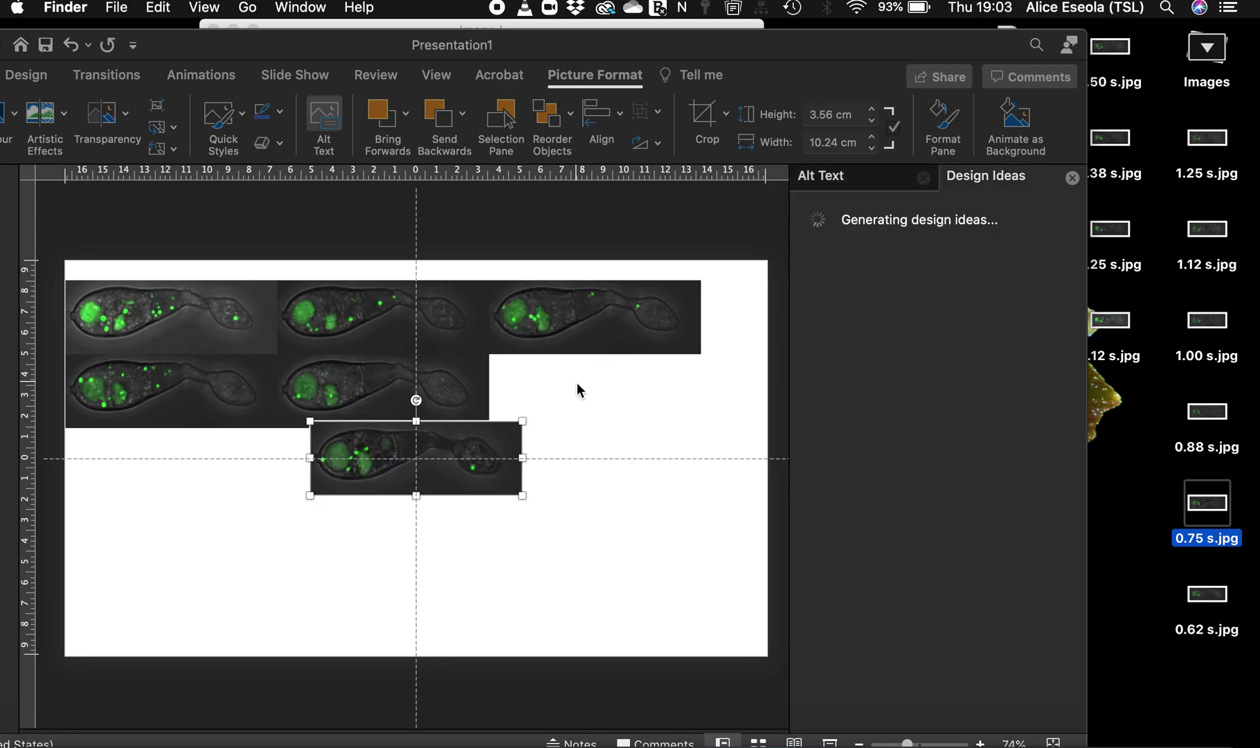
pyautogui.click(484, 457)
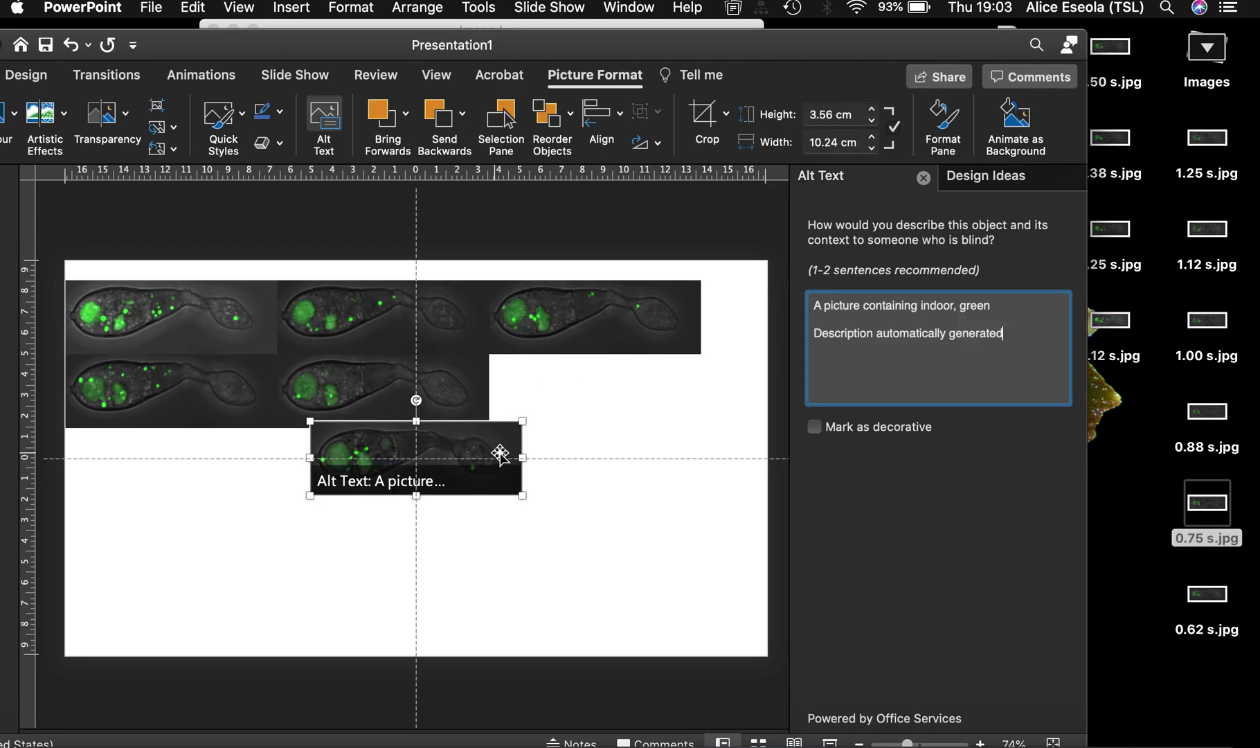
pyautogui.moveTo(451, 438); pyautogui.dragTo(630, 374)
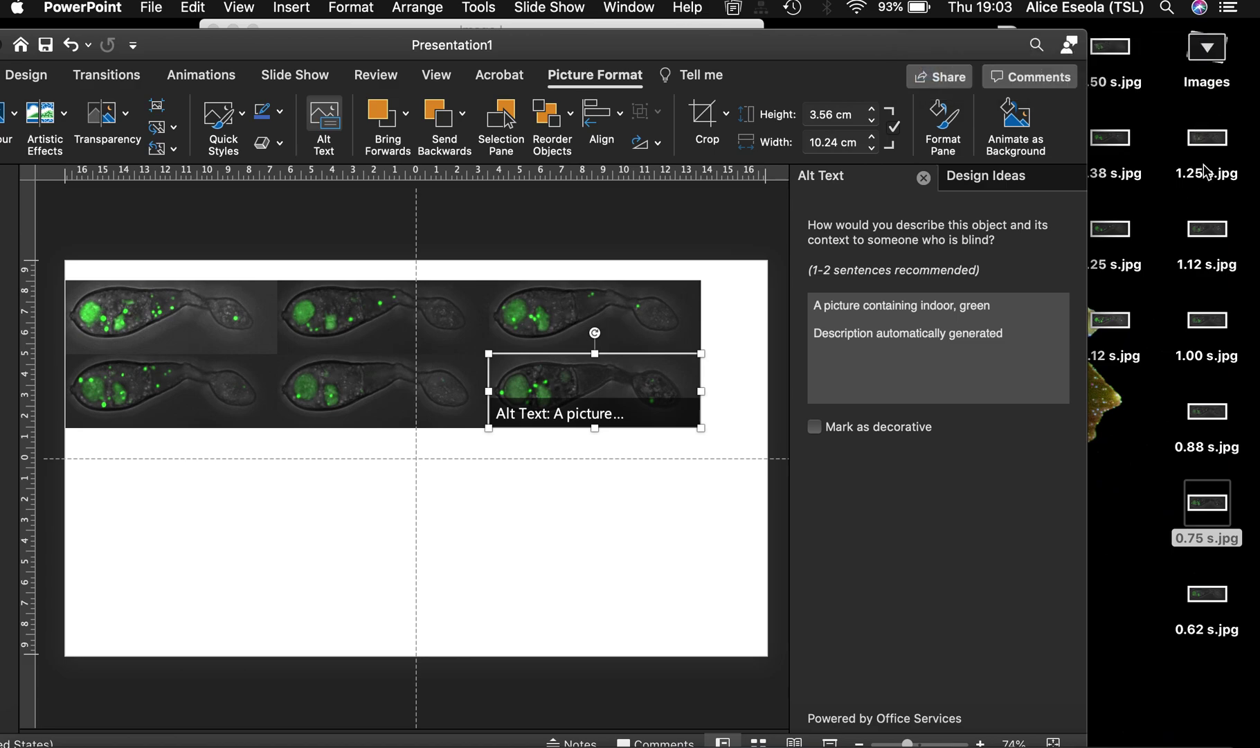
# Add the 0.88 s and 1.00 s frames as the first two pictures of a third row.
pyautogui.click(1205, 416)
pyautogui.moveTo(1204, 416); pyautogui.dragTo(121, 472)
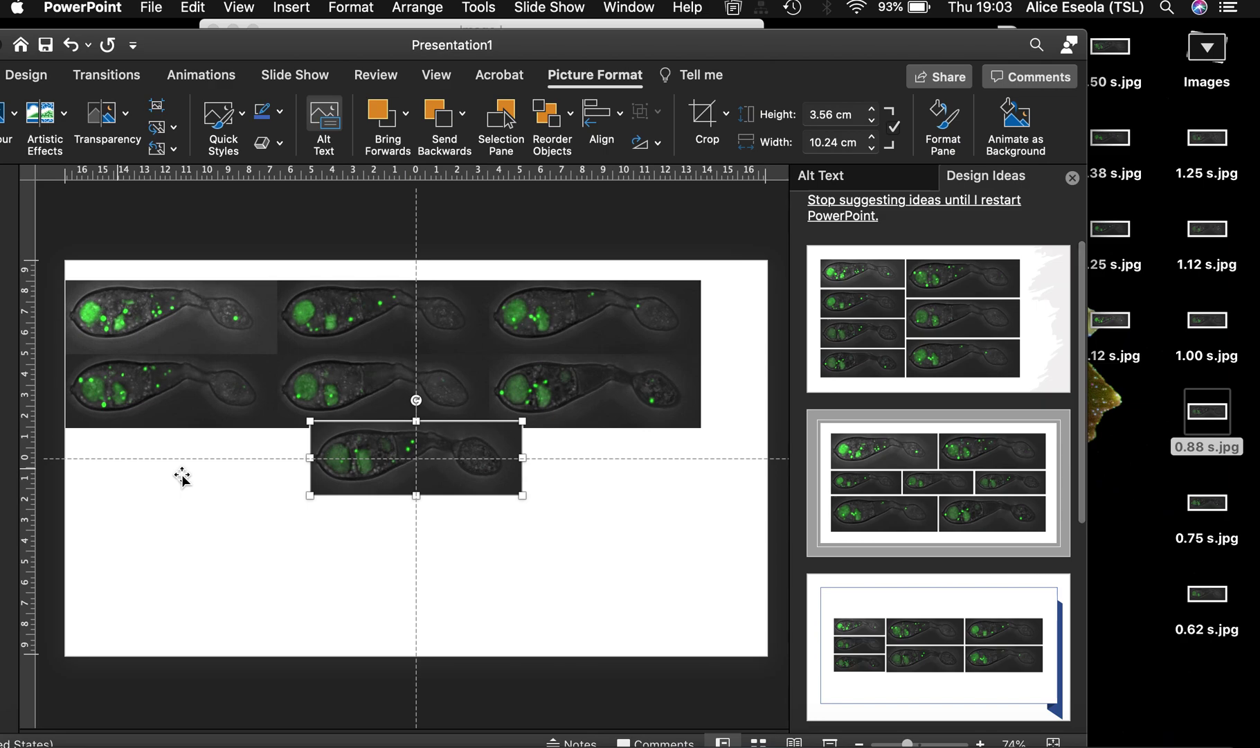
pyautogui.moveTo(375, 456); pyautogui.dragTo(136, 462)
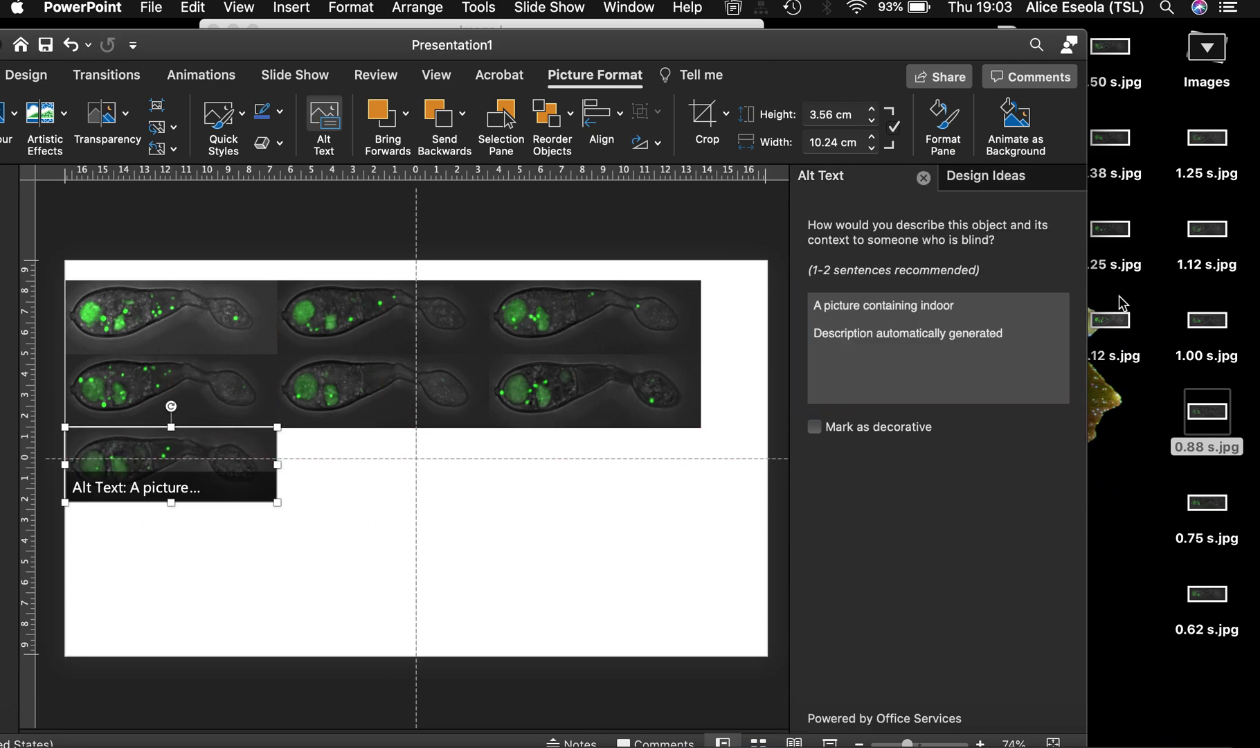
pyautogui.moveTo(1213, 322); pyautogui.dragTo(402, 438)
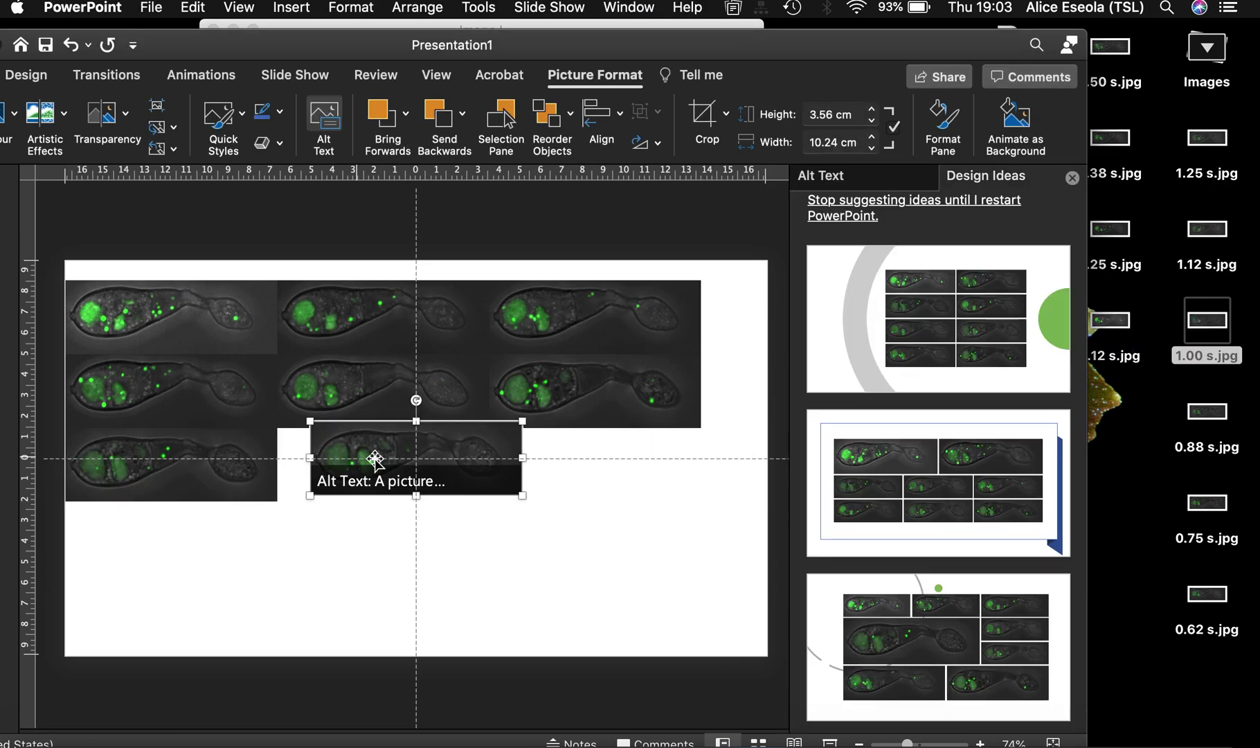
pyautogui.moveTo(374, 458); pyautogui.dragTo(364, 454)
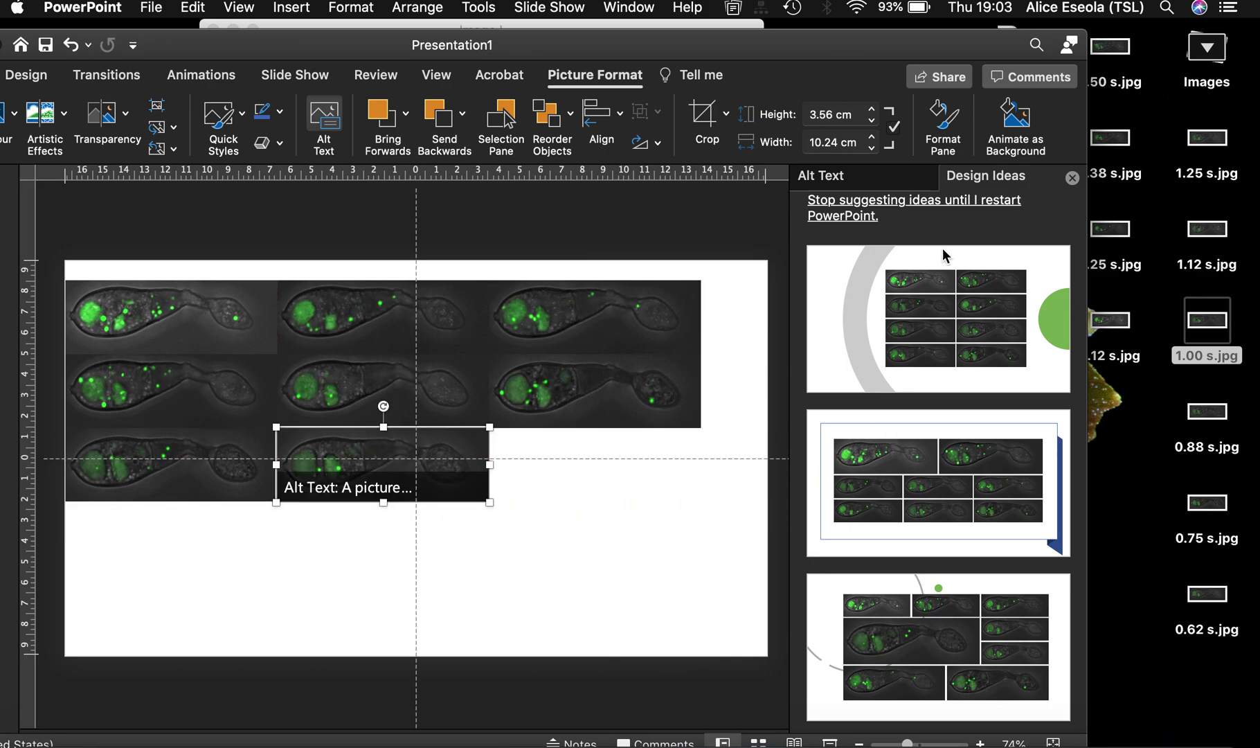
# Finish the third row with 1.12 s, start a fourth row with 1.25 s, and select the top nine pictures.
pyautogui.click(1219, 242)
pyautogui.moveTo(1217, 243); pyautogui.dragTo(815, 388)
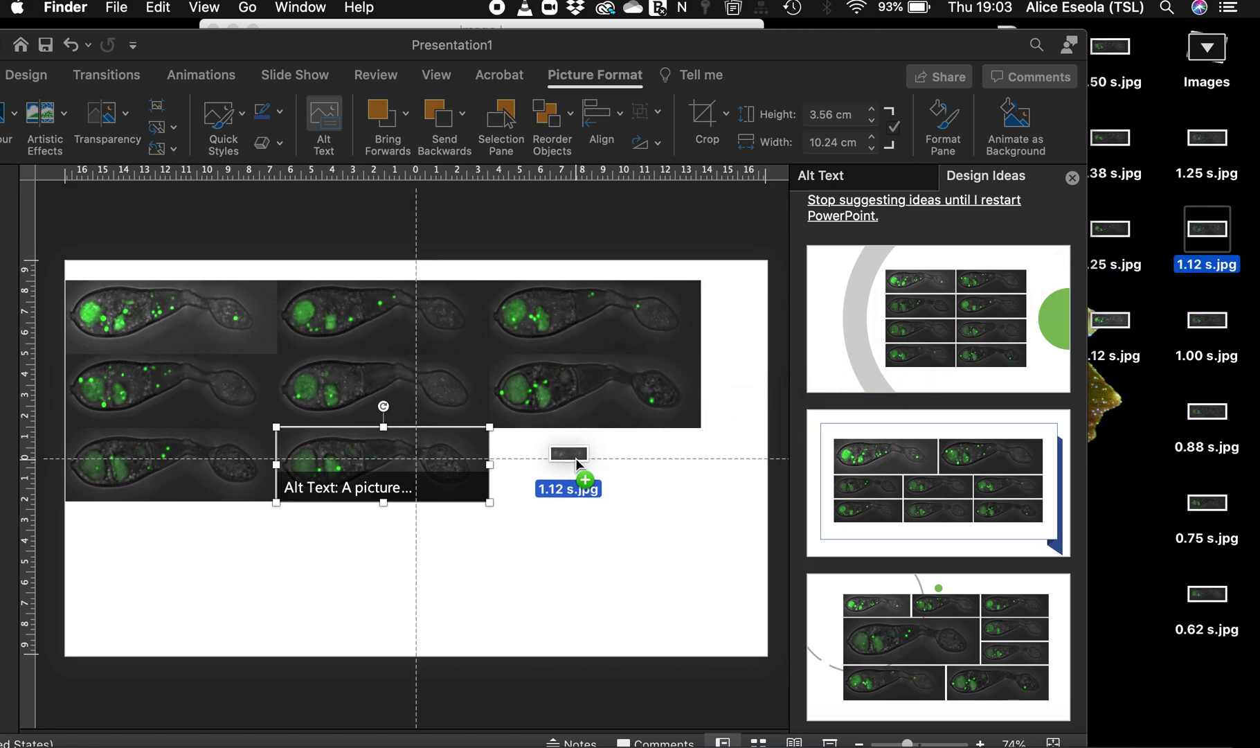
pyautogui.moveTo(575, 458); pyautogui.dragTo(572, 462)
pyautogui.click(451, 454)
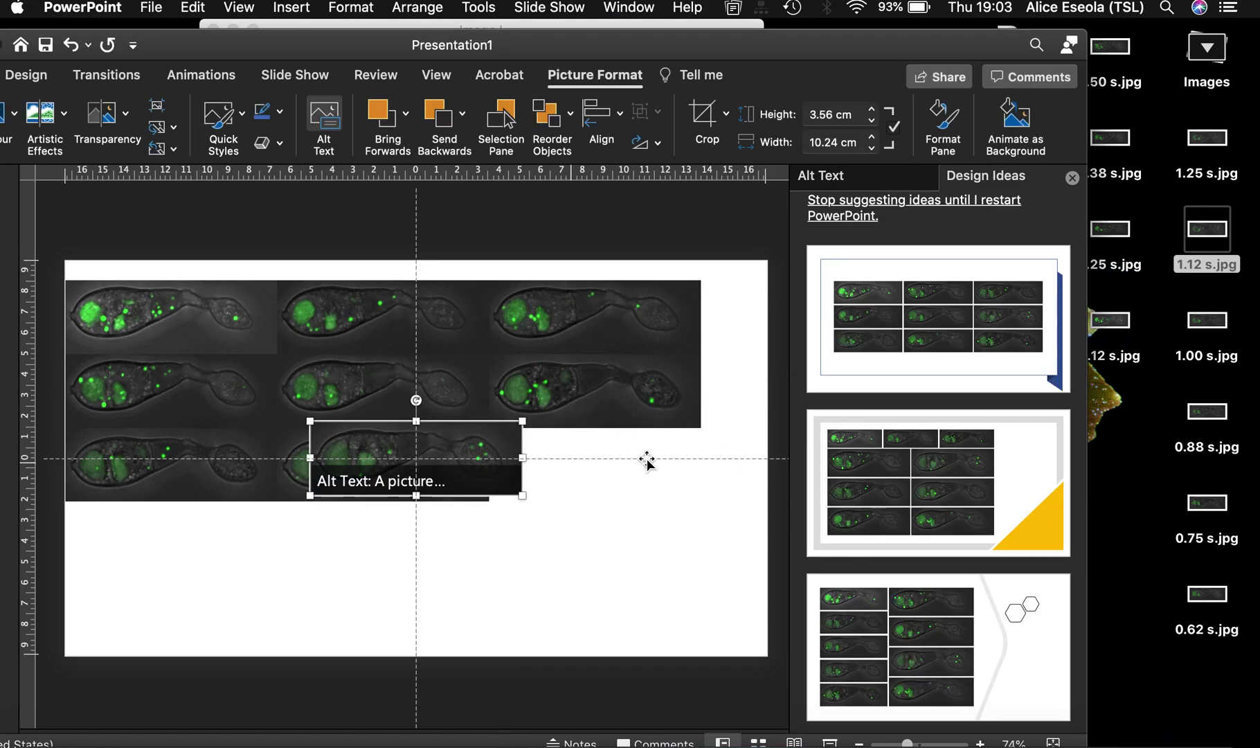
pyautogui.moveTo(476, 447); pyautogui.dragTo(656, 453)
pyautogui.moveTo(1196, 173); pyautogui.dragTo(185, 512)
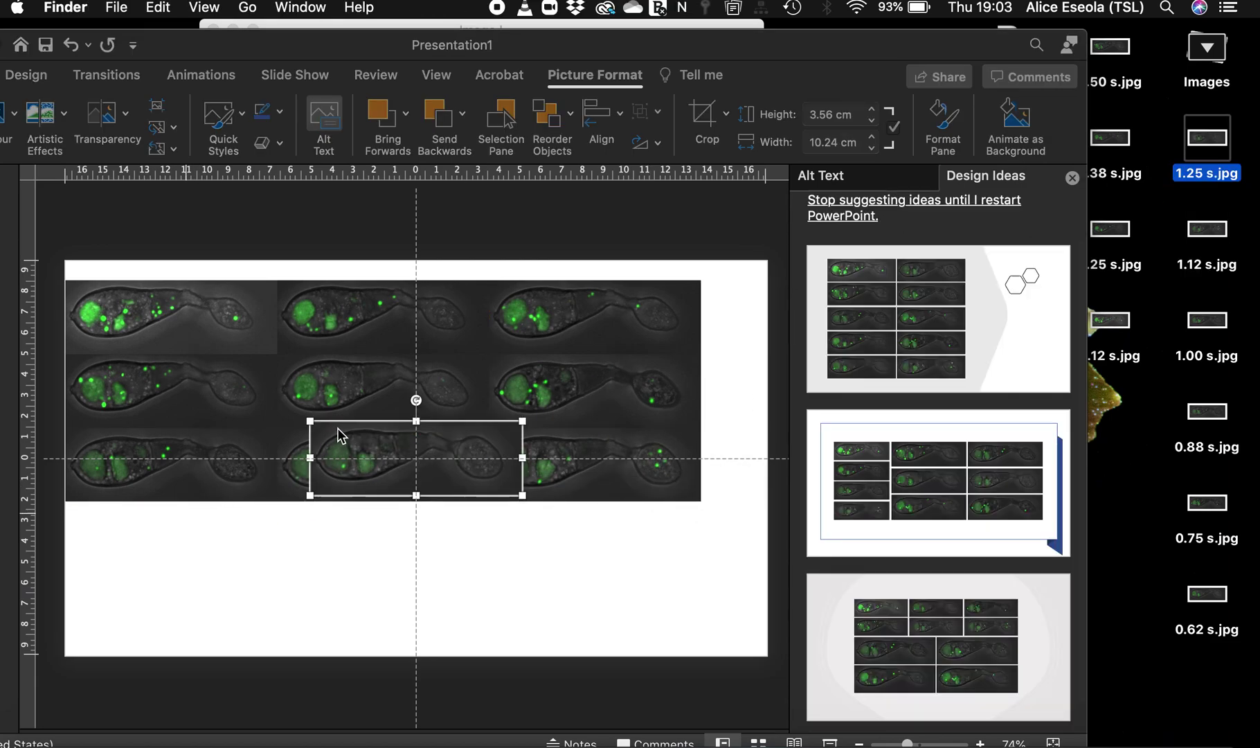
pyautogui.click(338, 435)
pyautogui.moveTo(330, 463); pyautogui.dragTo(125, 529)
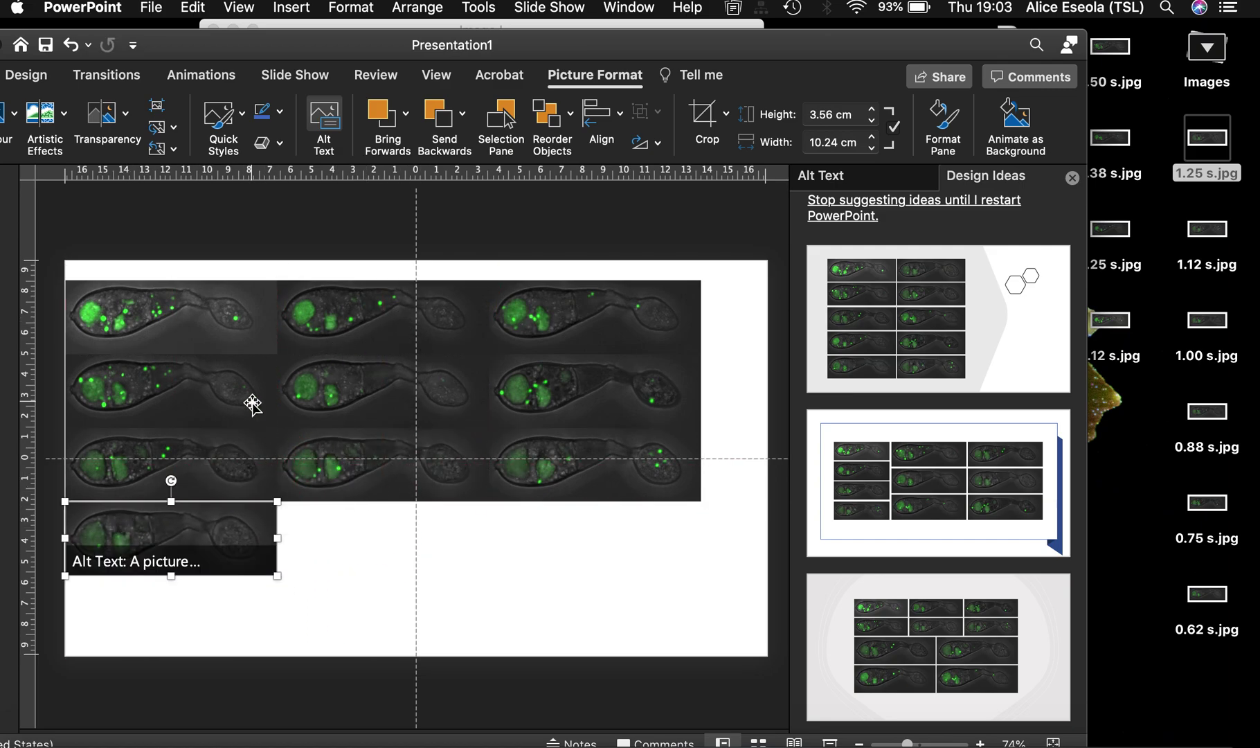
pyautogui.click(340, 520)
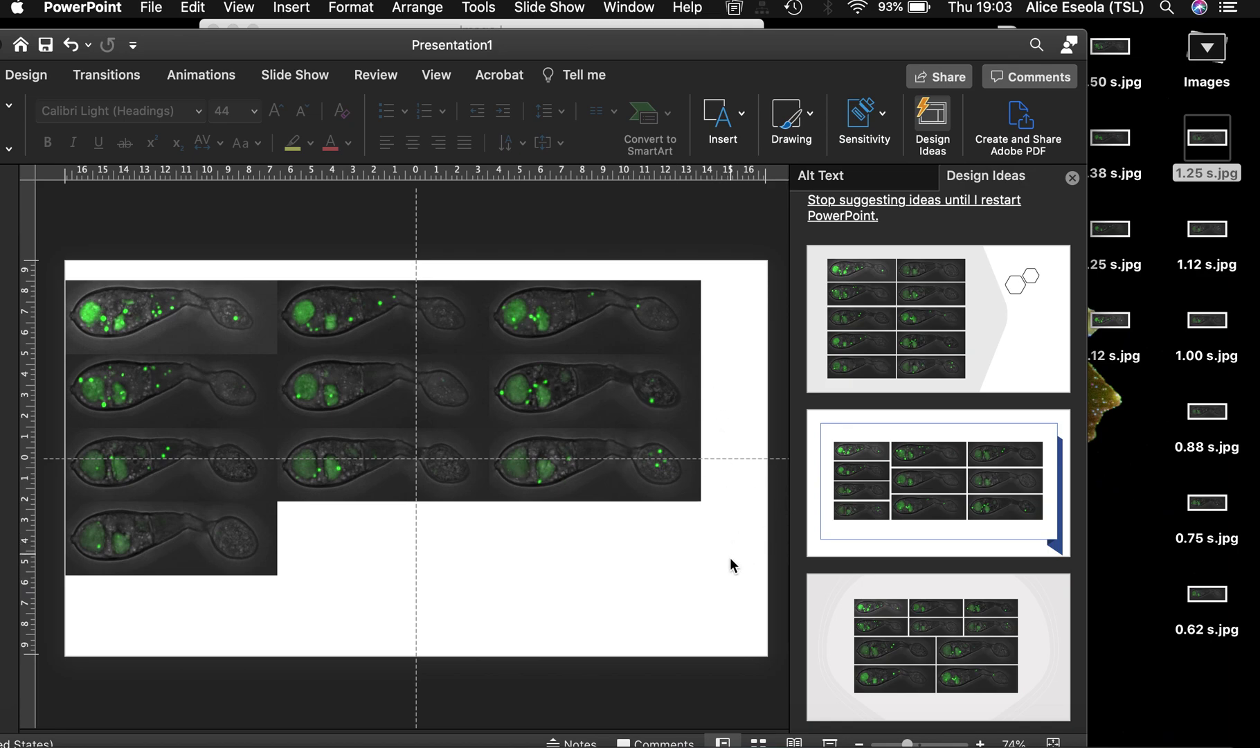
pyautogui.moveTo(724, 573); pyautogui.dragTo(44, 256)
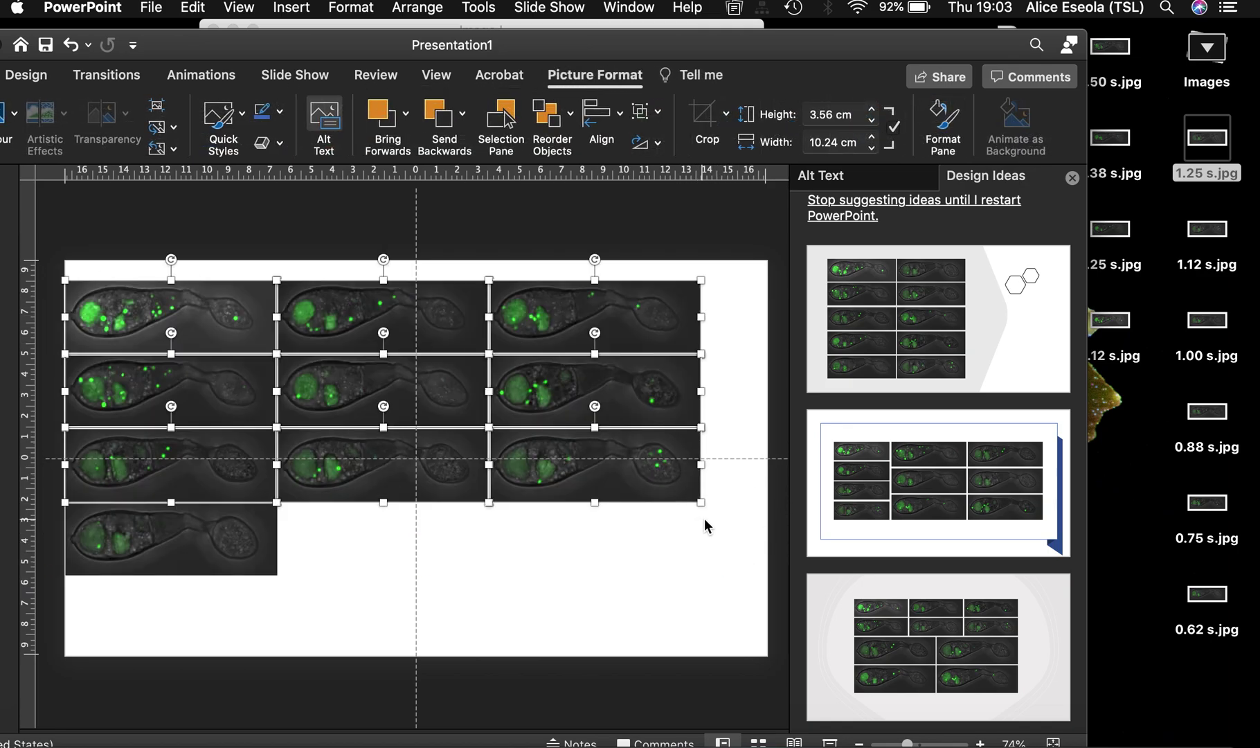
# Shrink the nine top pictures, then all ten frame pictures, to a smaller size.
pyautogui.moveTo(701, 503); pyautogui.dragTo(663, 495)
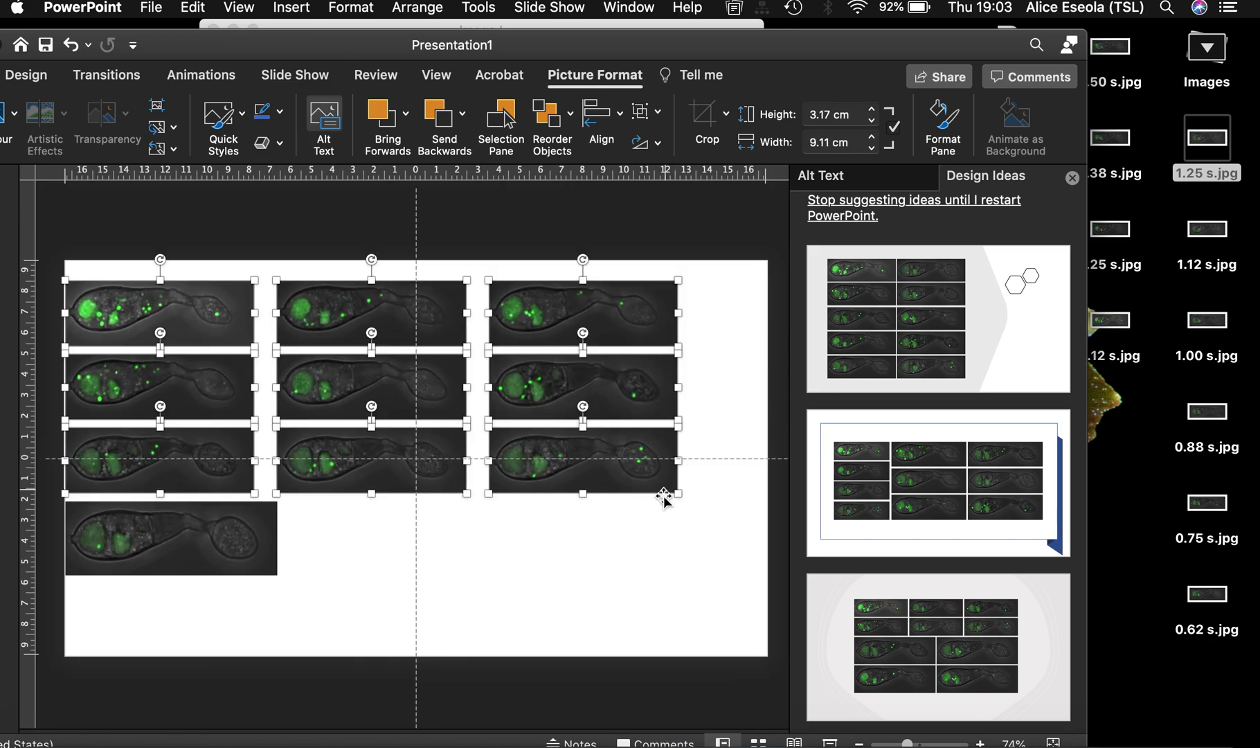
pyautogui.click(619, 529)
pyautogui.moveTo(712, 579); pyautogui.dragTo(56, 271)
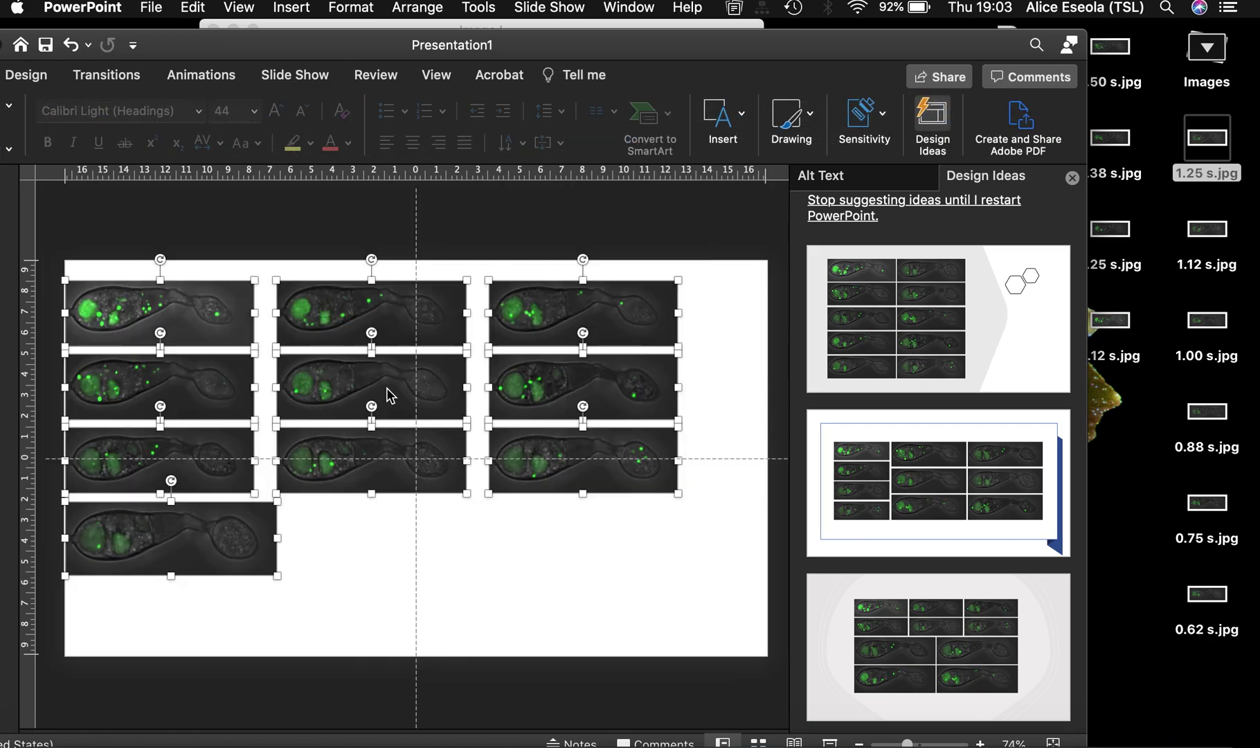
pyautogui.moveTo(678, 496); pyautogui.dragTo(627, 456)
pyautogui.click(611, 509)
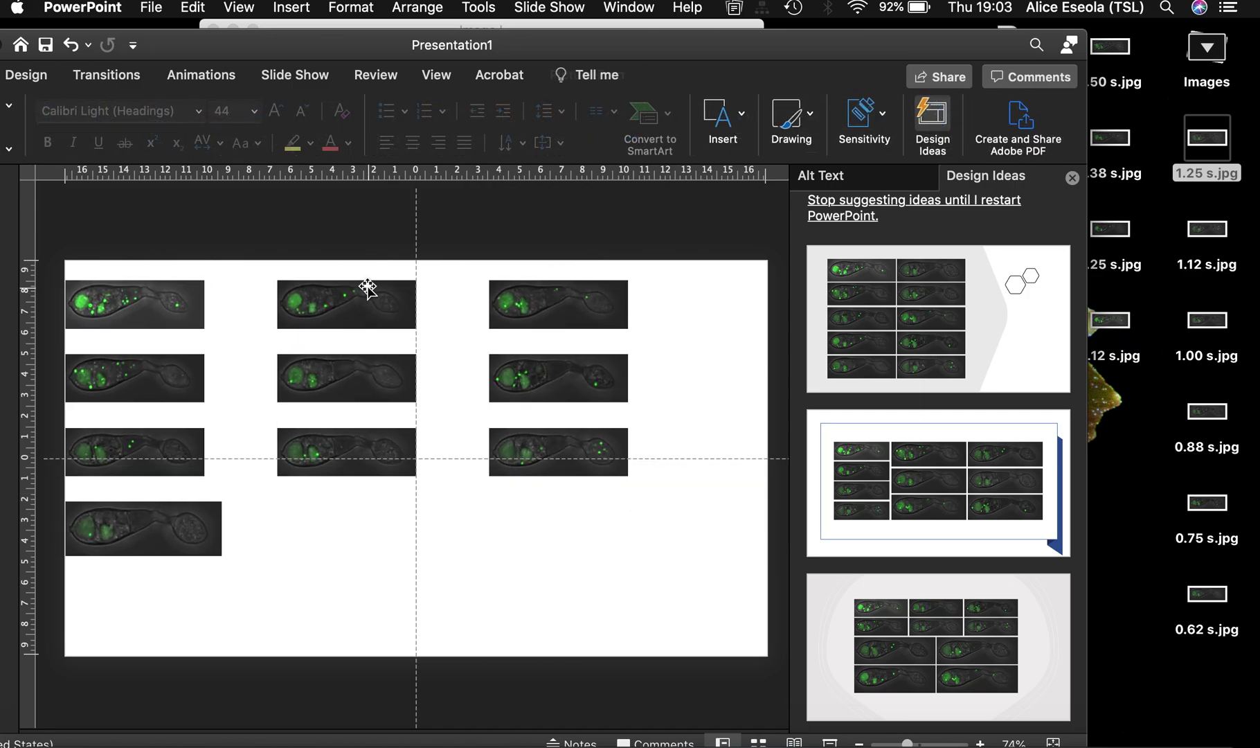
# Rearrange five pictures into a gap-free top row across the slide.
pyautogui.click(368, 287)
pyautogui.moveTo(374, 324); pyautogui.dragTo(303, 323)
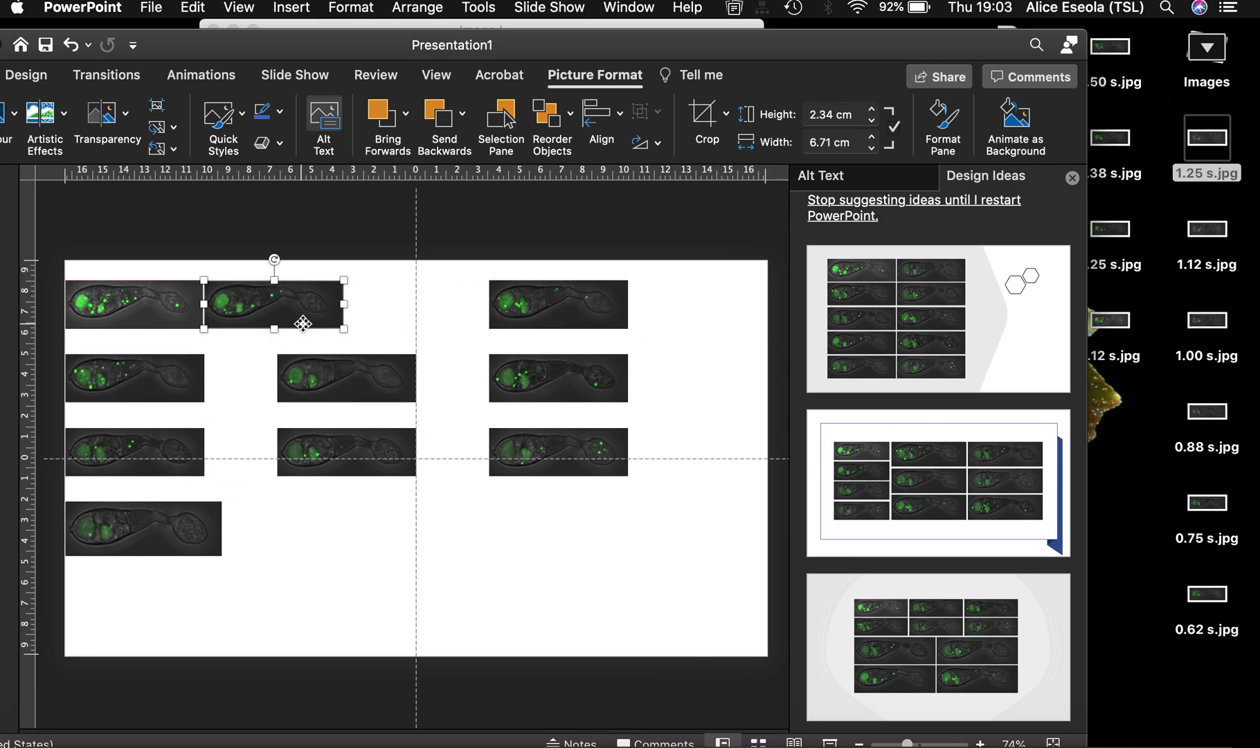
pyautogui.moveTo(569, 320); pyautogui.dragTo(421, 336)
pyautogui.moveTo(150, 386); pyautogui.dragTo(574, 312)
pyautogui.moveTo(445, 315)
pyautogui.mouseDown()
pyautogui.moveTo(444, 299)
pyautogui.moveTo(521, 308)
pyautogui.moveTo(445, 311)
pyautogui.mouseUp()
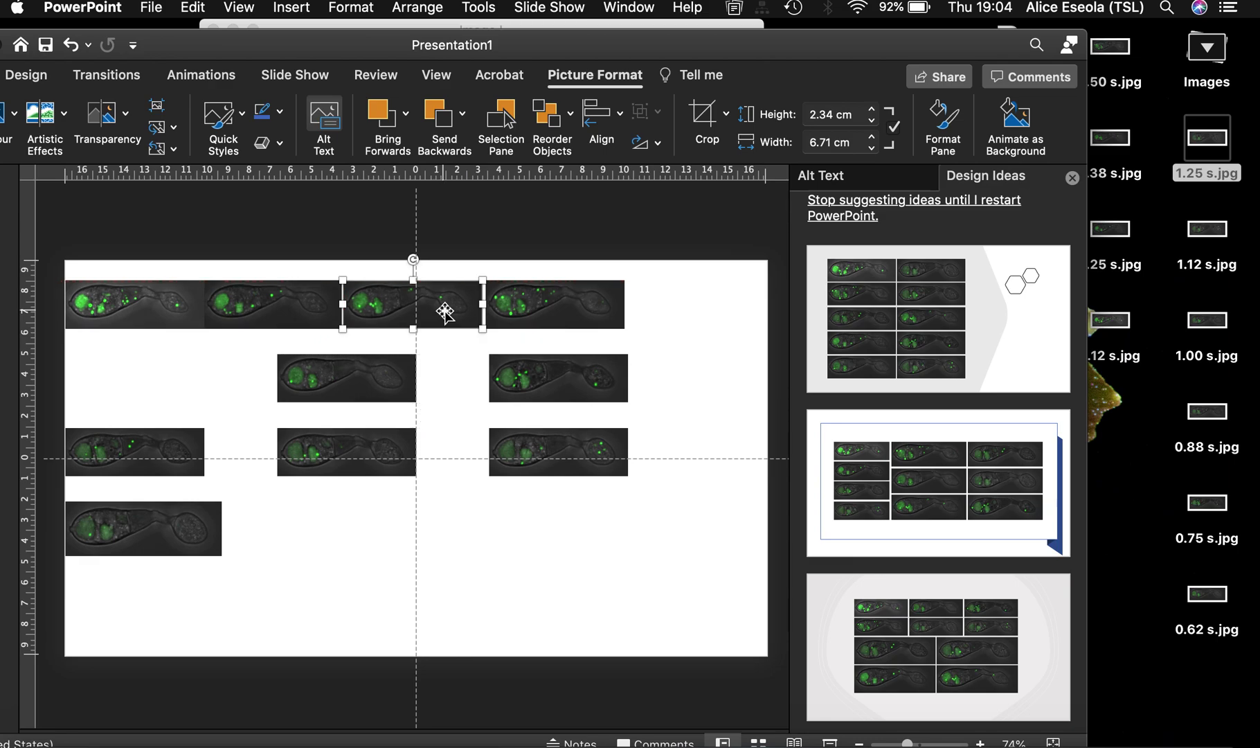
pyautogui.moveTo(535, 311); pyautogui.dragTo(531, 311)
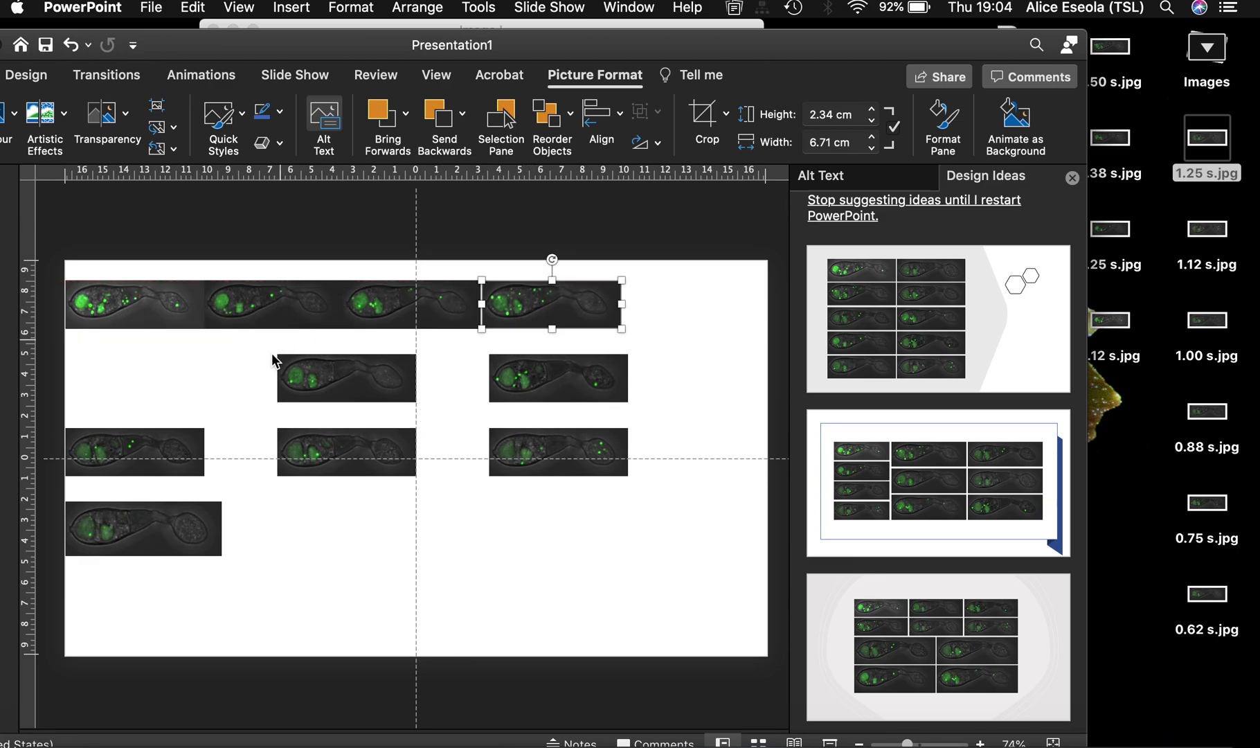
pyautogui.moveTo(383, 377); pyautogui.dragTo(685, 299)
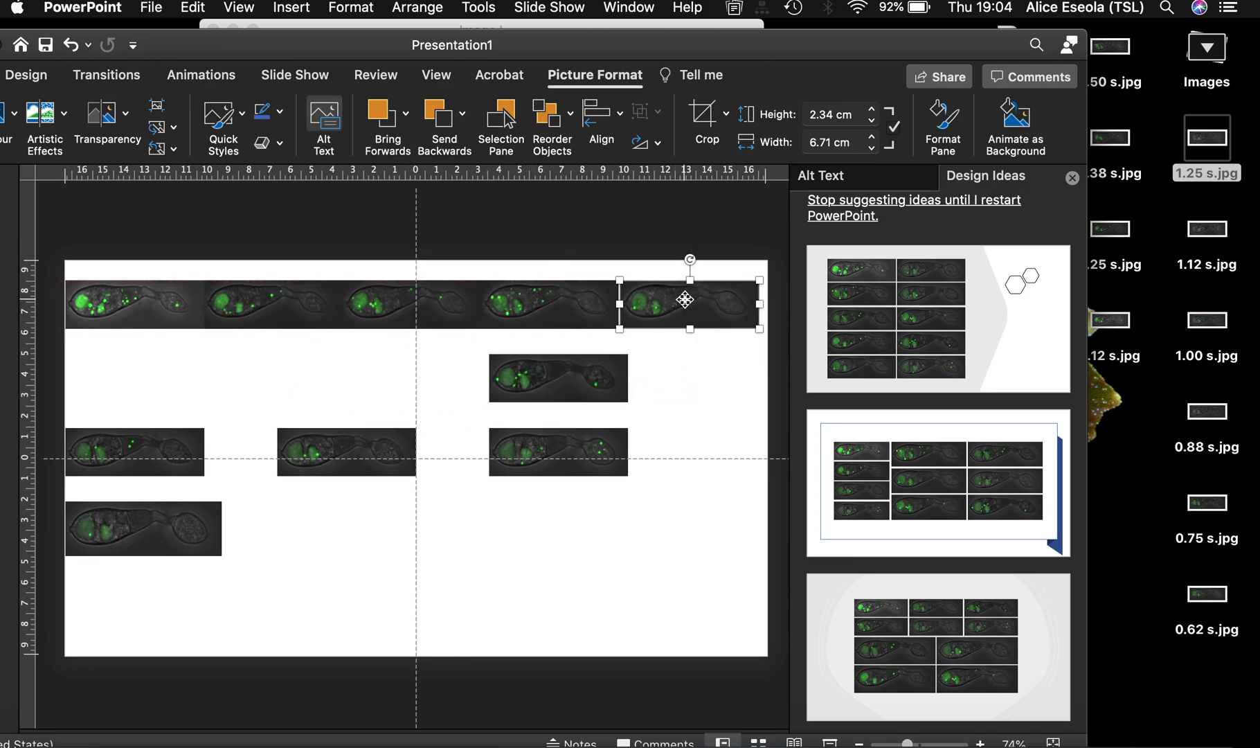
# Arrange the remaining five pictures into a second row beneath the first.
pyautogui.moveTo(535, 383); pyautogui.dragTo(111, 358)
pyautogui.moveTo(111, 446); pyautogui.dragTo(260, 365)
pyautogui.moveTo(323, 455); pyautogui.dragTo(391, 353)
pyautogui.moveTo(523, 433); pyautogui.dragTo(524, 347)
pyautogui.click(111, 529)
pyautogui.moveTo(111, 528); pyautogui.dragTo(652, 354)
# Align the five bottom-row frames along their middles.
pyautogui.keyDown('shift'); pyautogui.click(428, 350); pyautogui.keyUp('shift')
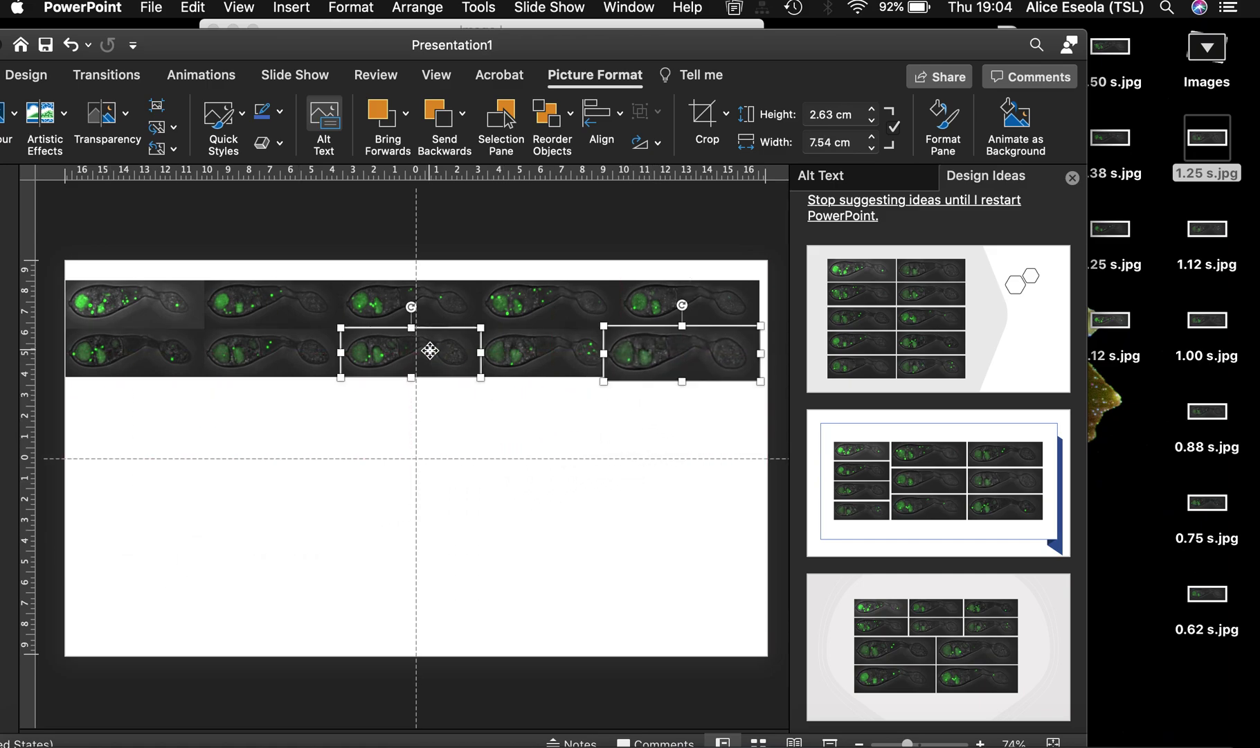
pyautogui.keyDown('shift'); pyautogui.click(492, 352); pyautogui.keyUp('shift')
pyautogui.keyDown('shift'); pyautogui.click(266, 364); pyautogui.keyUp('shift')
pyautogui.keyDown('shift'); pyautogui.click(151, 368); pyautogui.keyUp('shift')
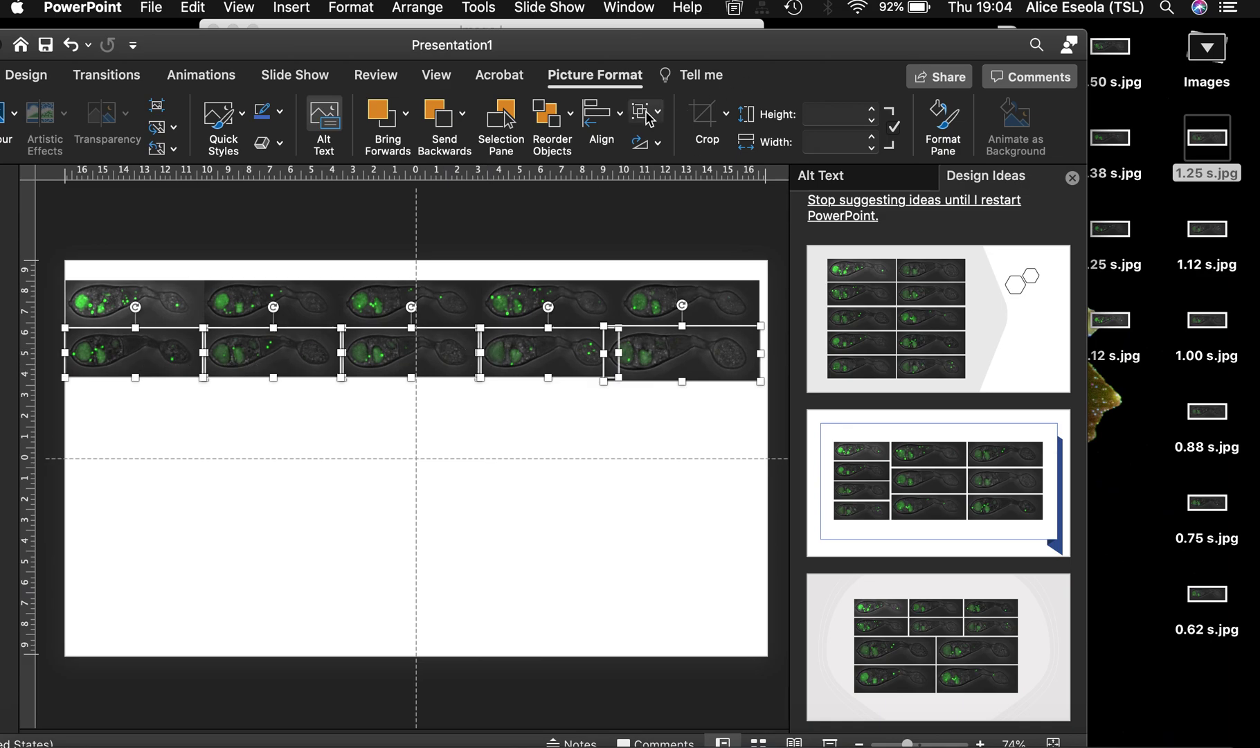
pyautogui.click(603, 114)
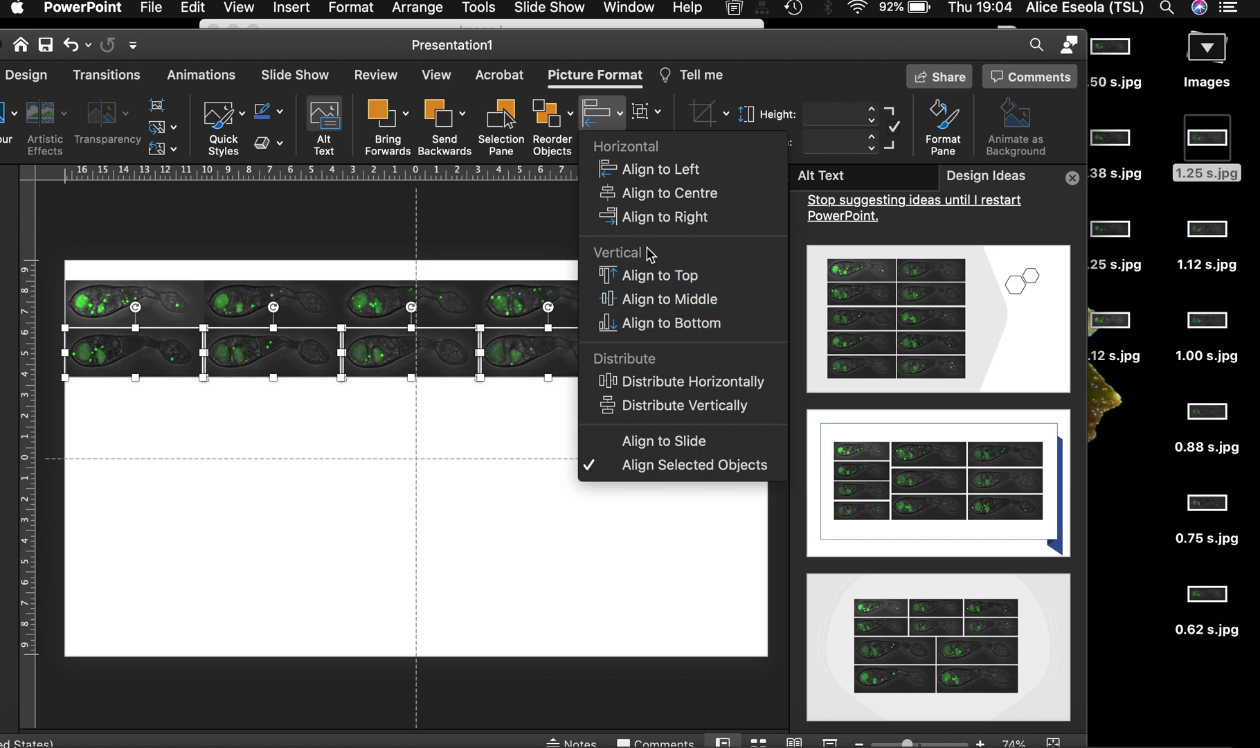
pyautogui.click(654, 300)
pyautogui.click(538, 432)
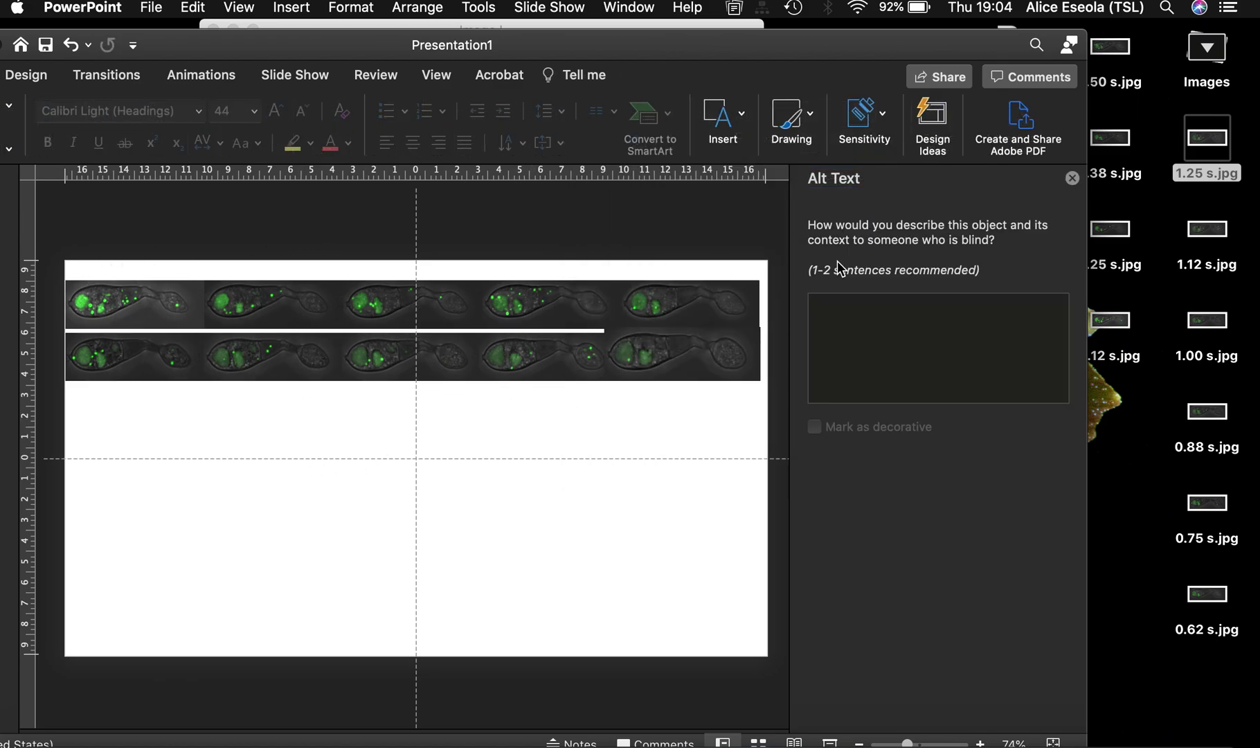
# Close the Alt Text pane and bring the whole presentation window back on screen.
pyautogui.moveTo(171, 30); pyautogui.dragTo(290, 51)
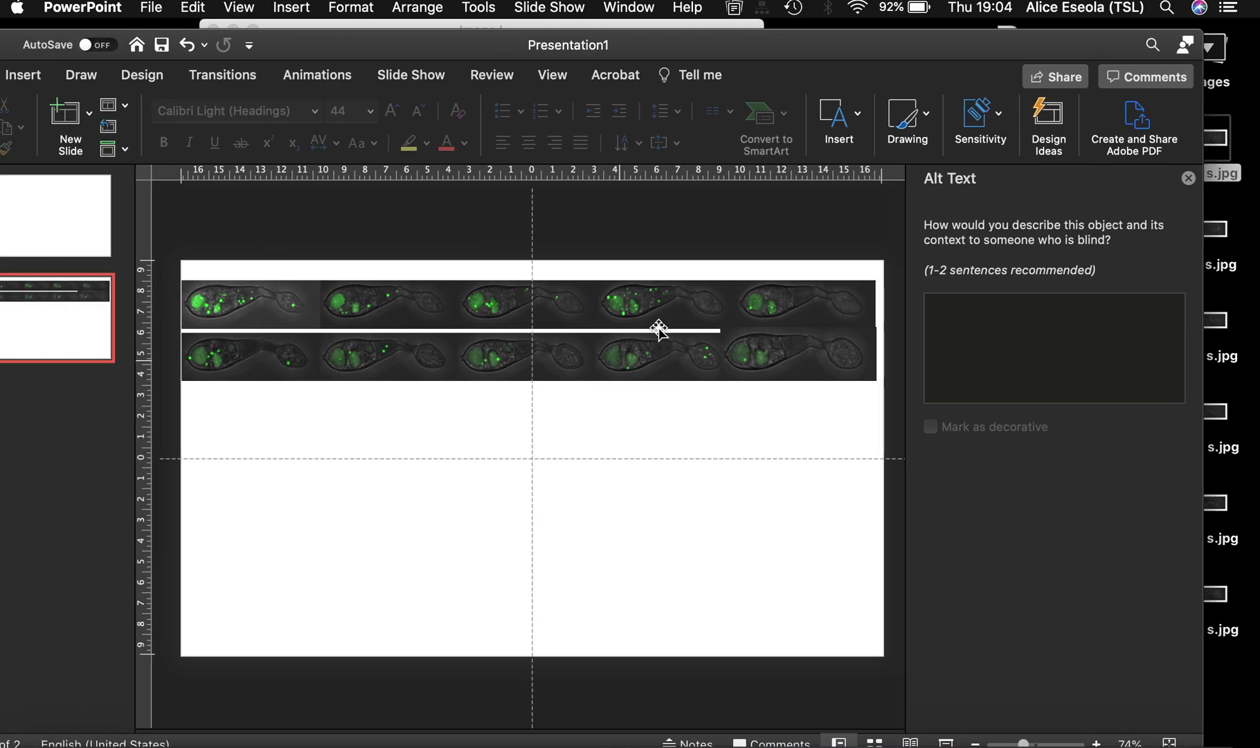
pyautogui.click(1188, 178)
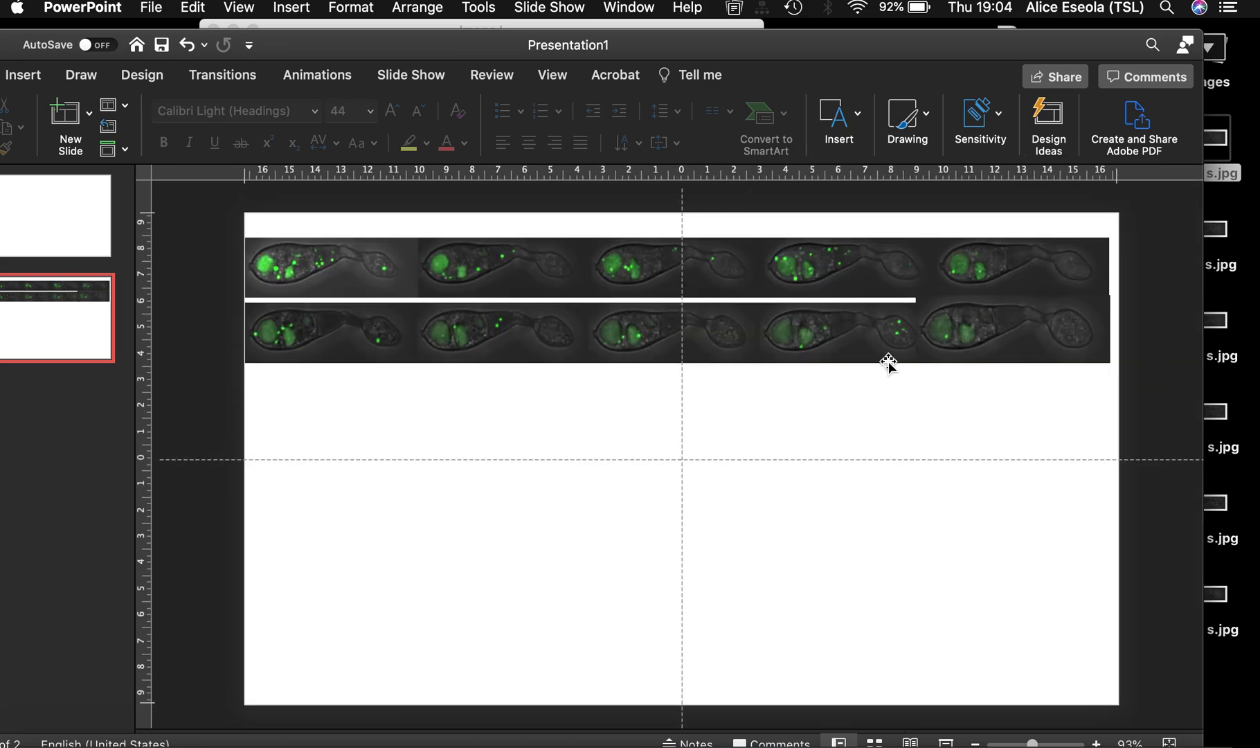
pyautogui.scroll(5, 762, 369)
pyautogui.scroll(-10, 762, 368)
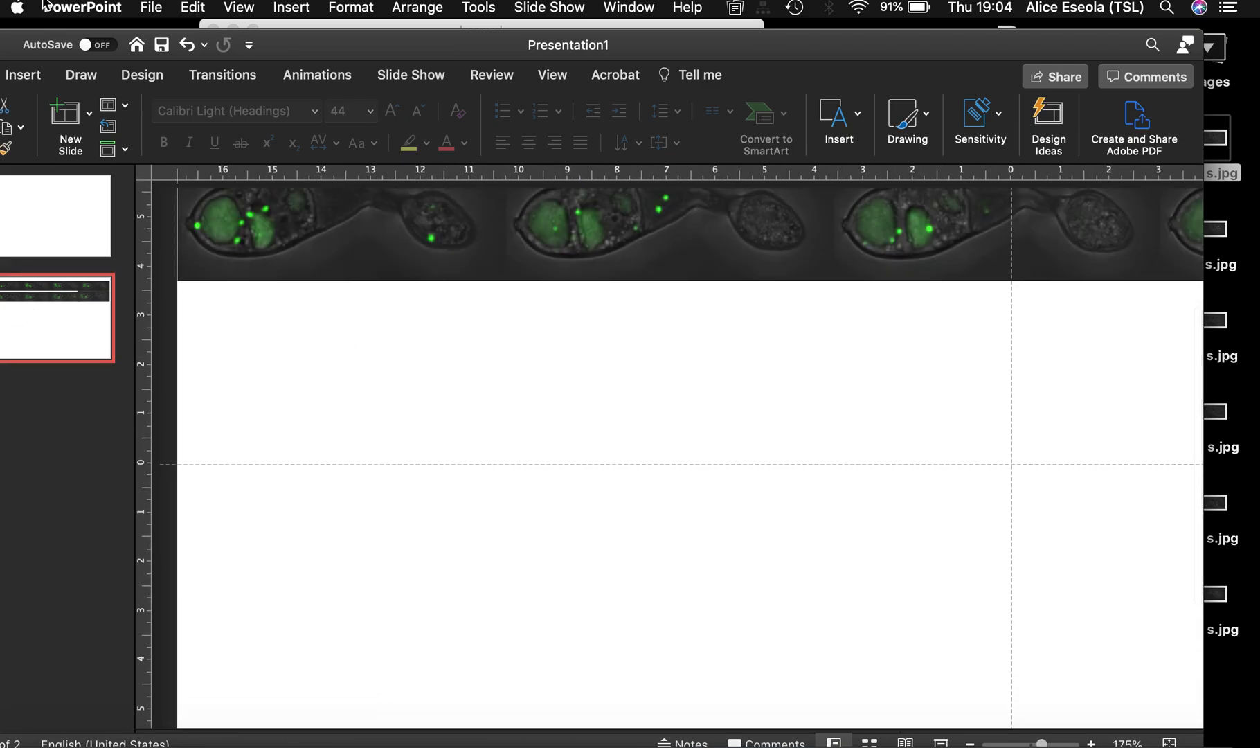
pyautogui.moveTo(251, 40); pyautogui.dragTo(377, 41)
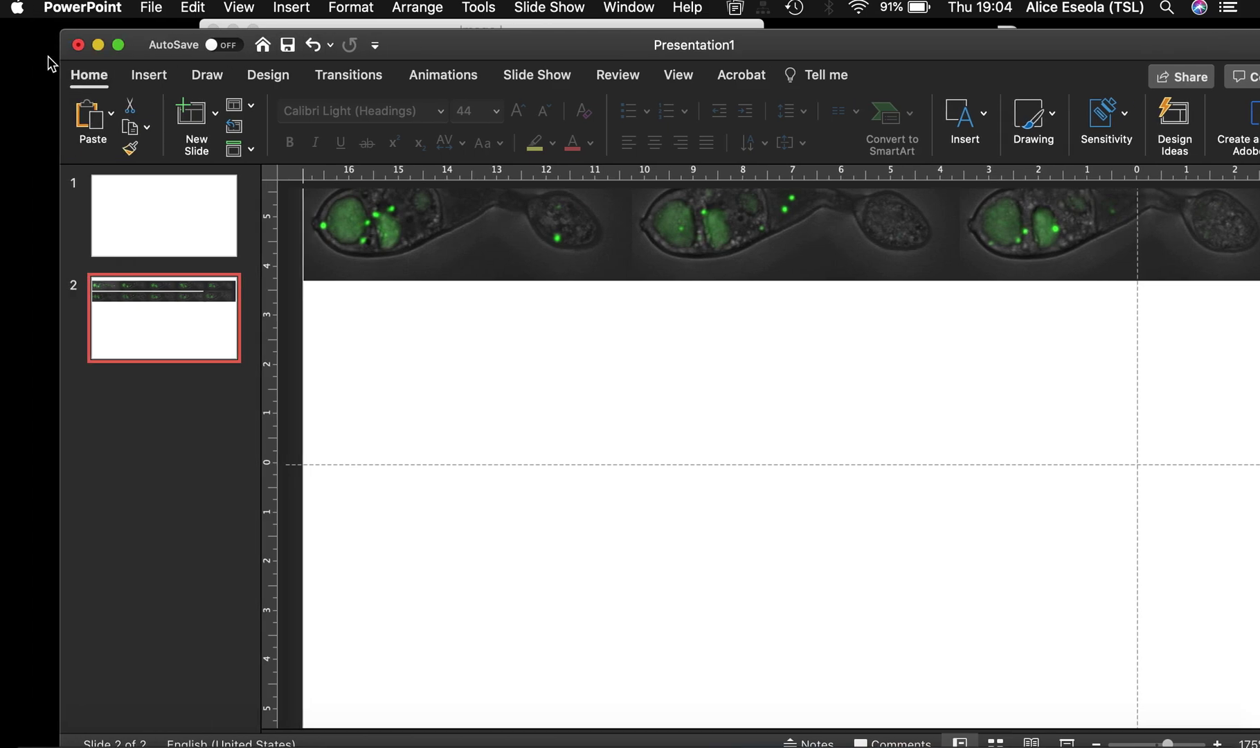
# Quit PowerPoint, discarding the unsaved presentation.
pyautogui.click(78, 45)
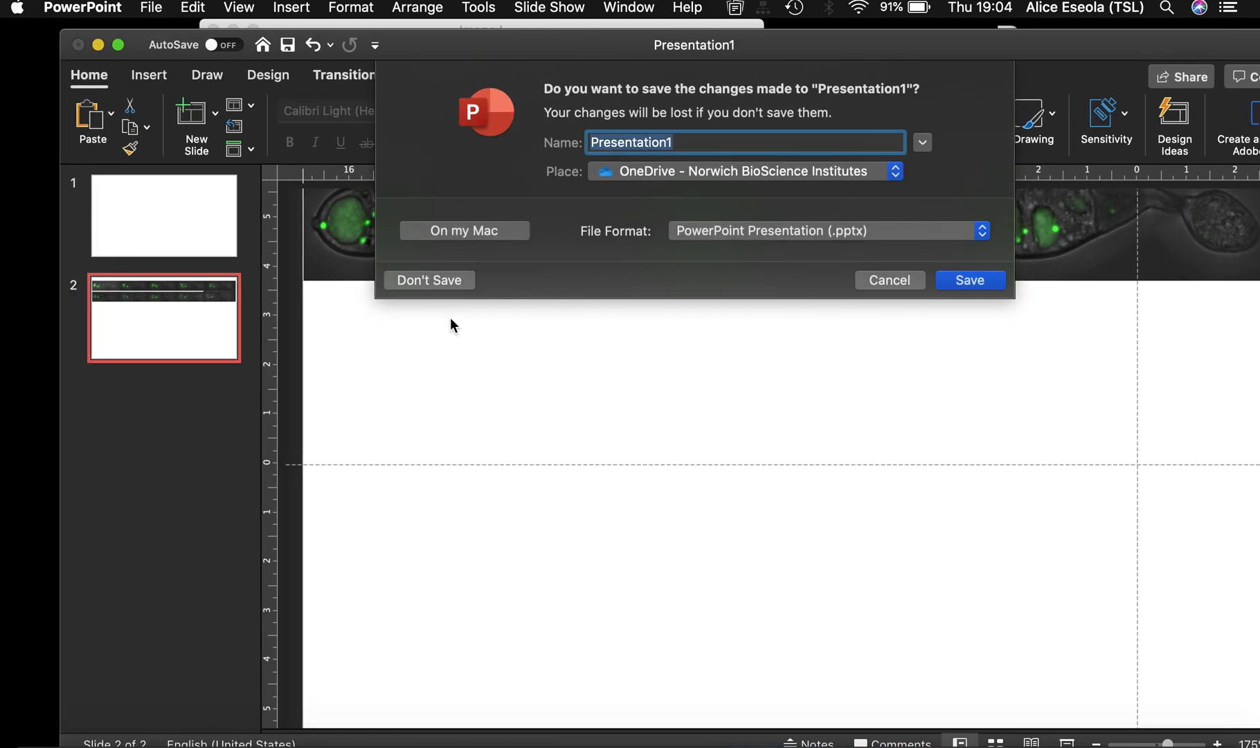
pyautogui.click(446, 279)
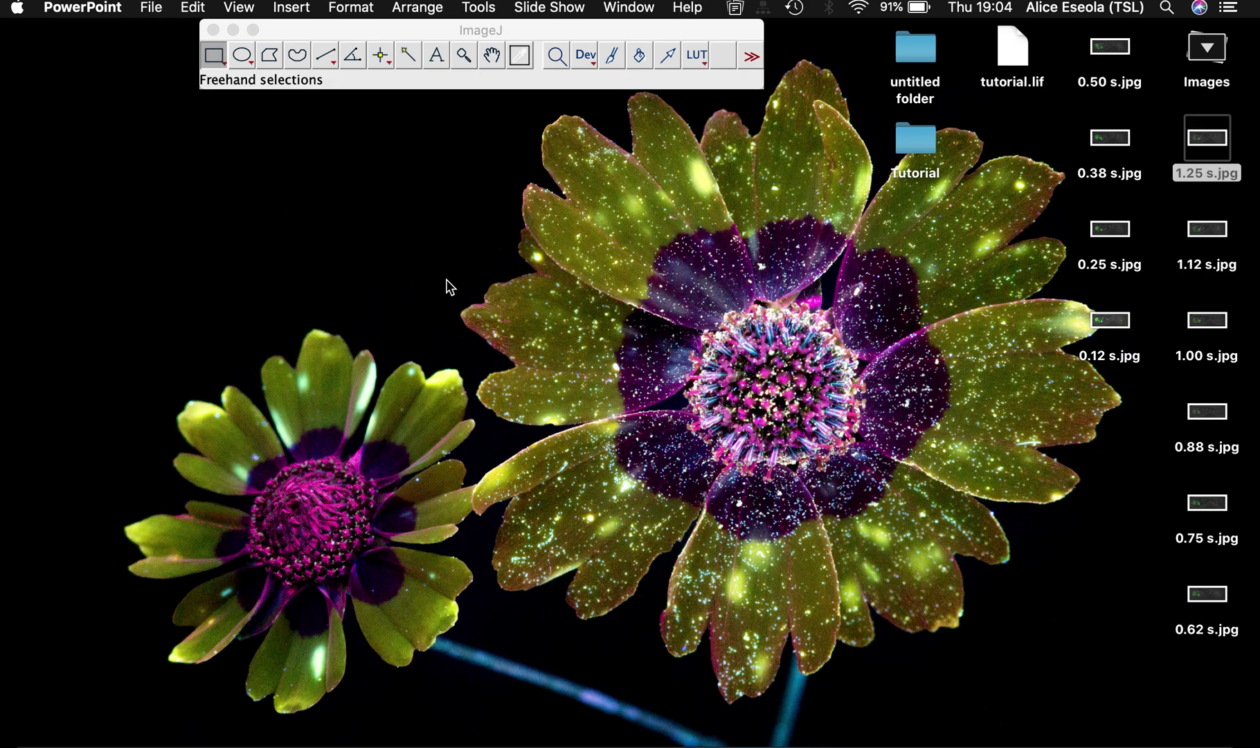
pyautogui.click(1209, 43)
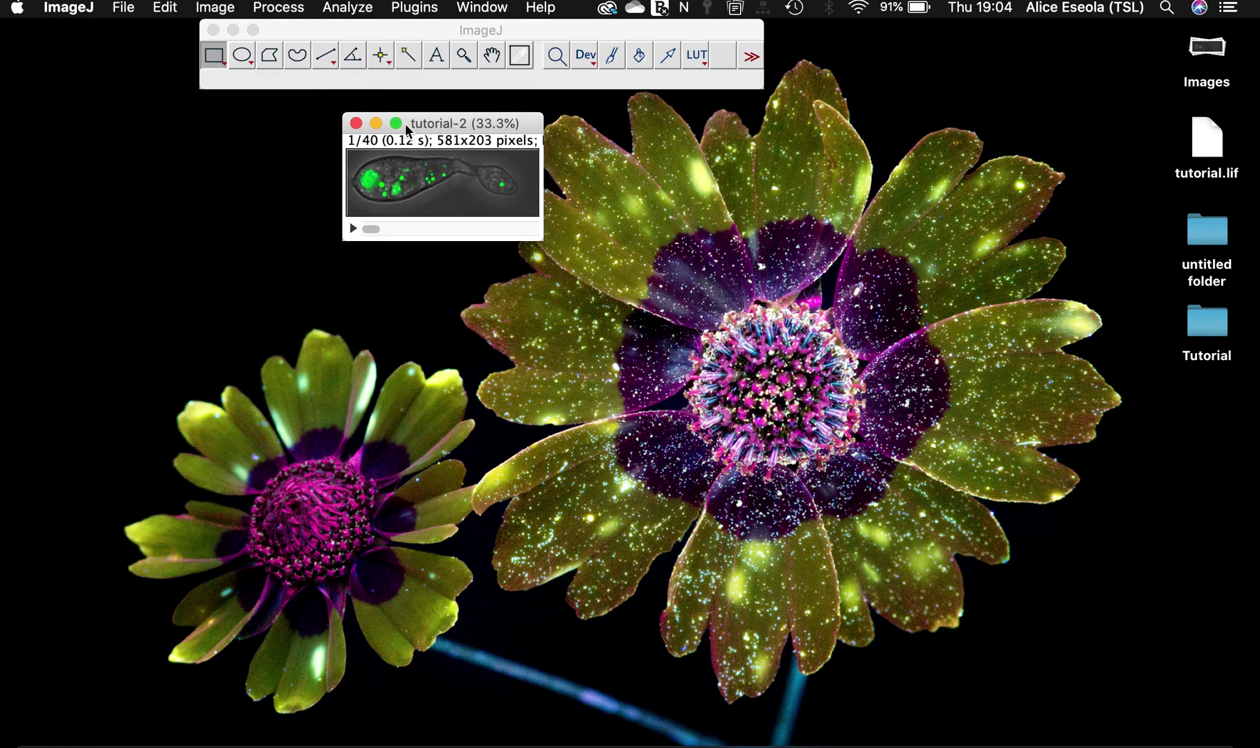
# Enlarge the tutorial-2 stack window and move it below the ImageJ toolbar.
pyautogui.click(396, 124)
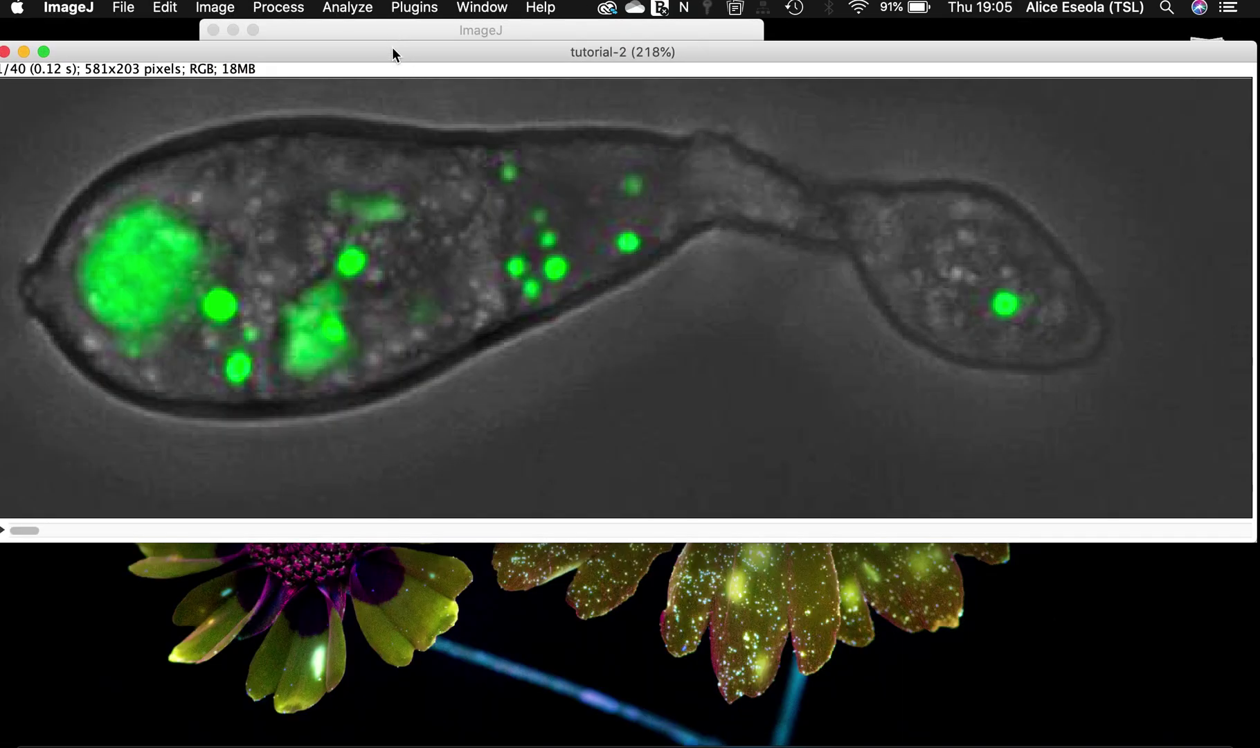
pyautogui.moveTo(392, 53); pyautogui.dragTo(366, 134)
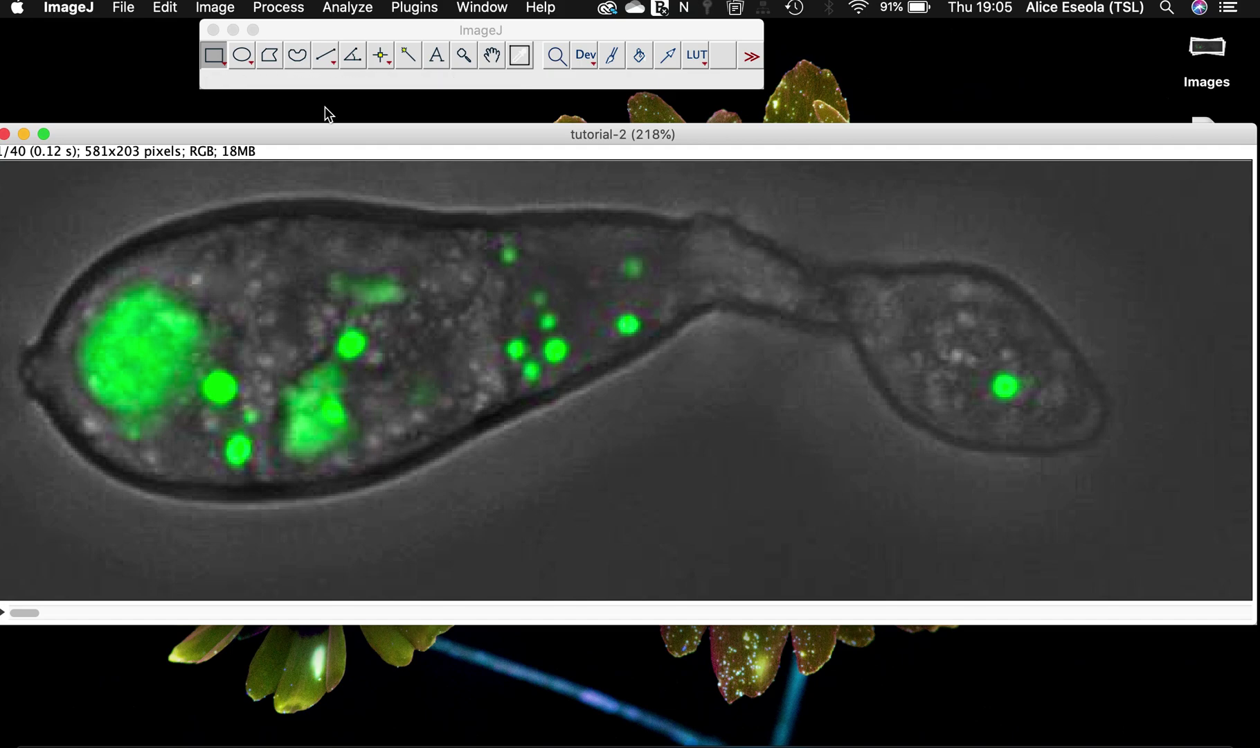
pyautogui.click(306, 30)
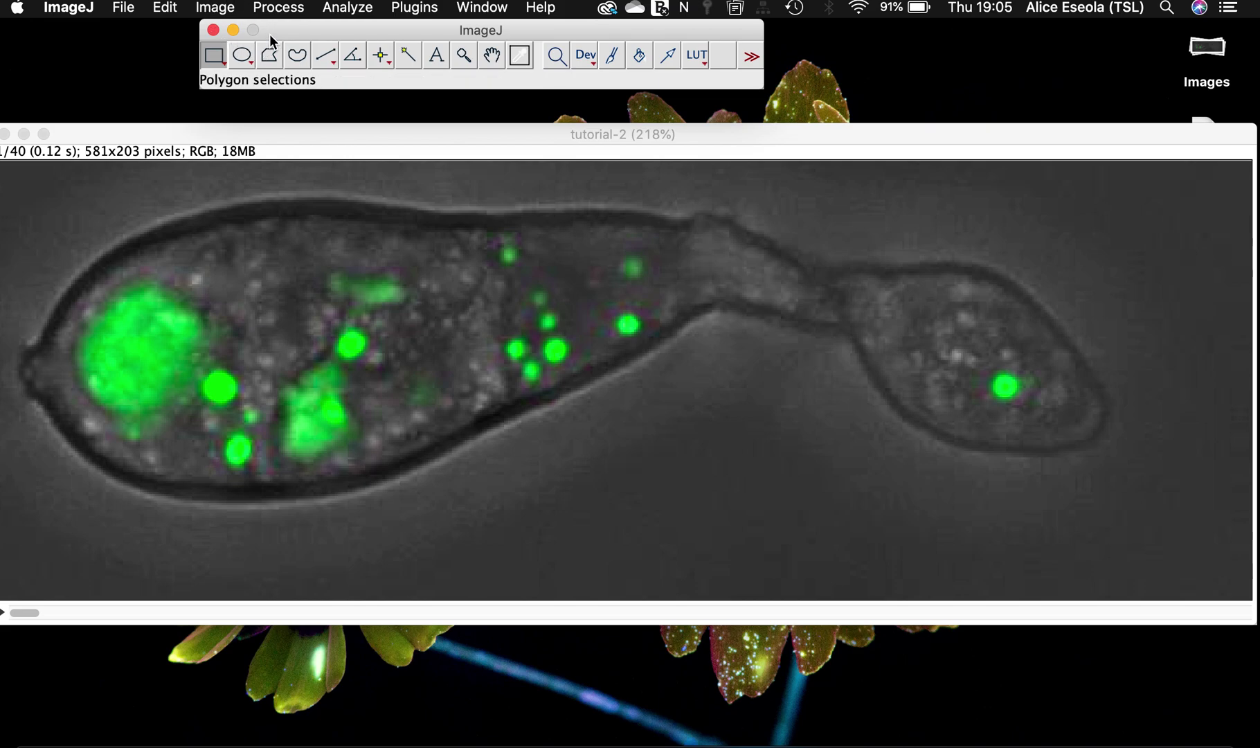
# Choose Image > Stacks > Make Montage for the tutorial-2 stack.
pyautogui.moveTo(272, 32); pyautogui.dragTo(283, 31)
pyautogui.click(220, 7)
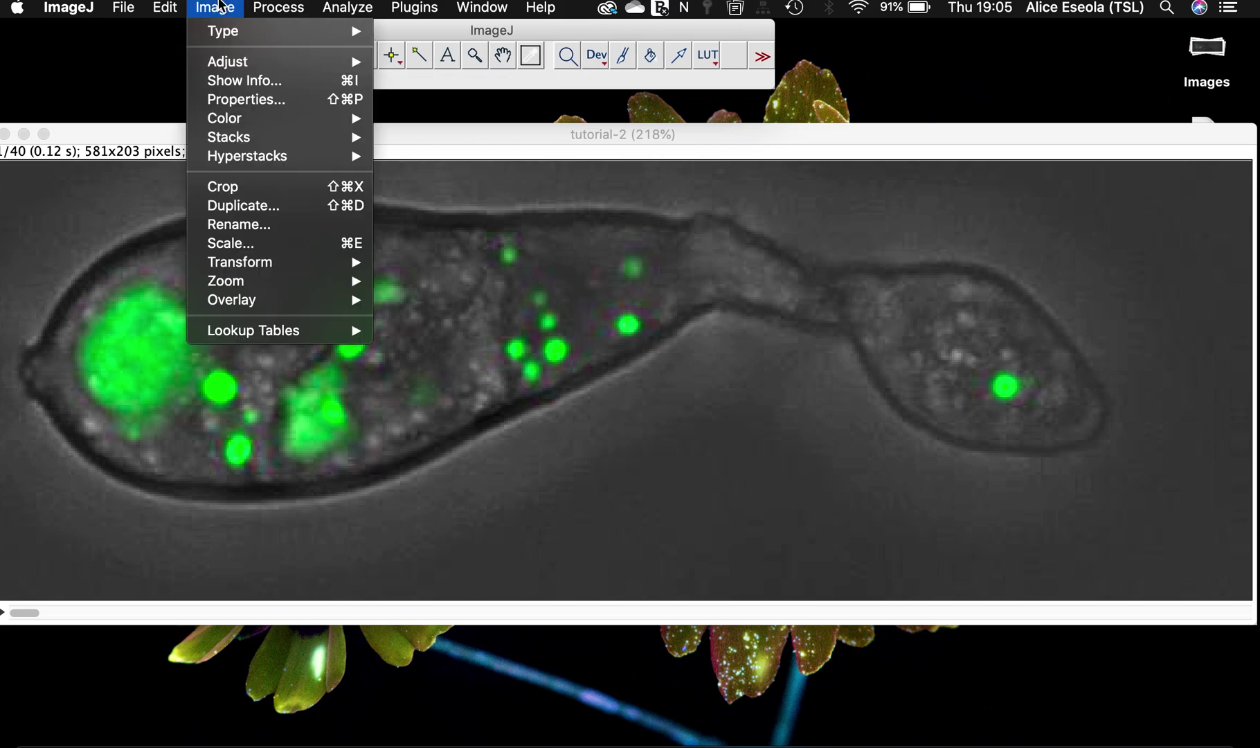
pyautogui.click(189, 481)
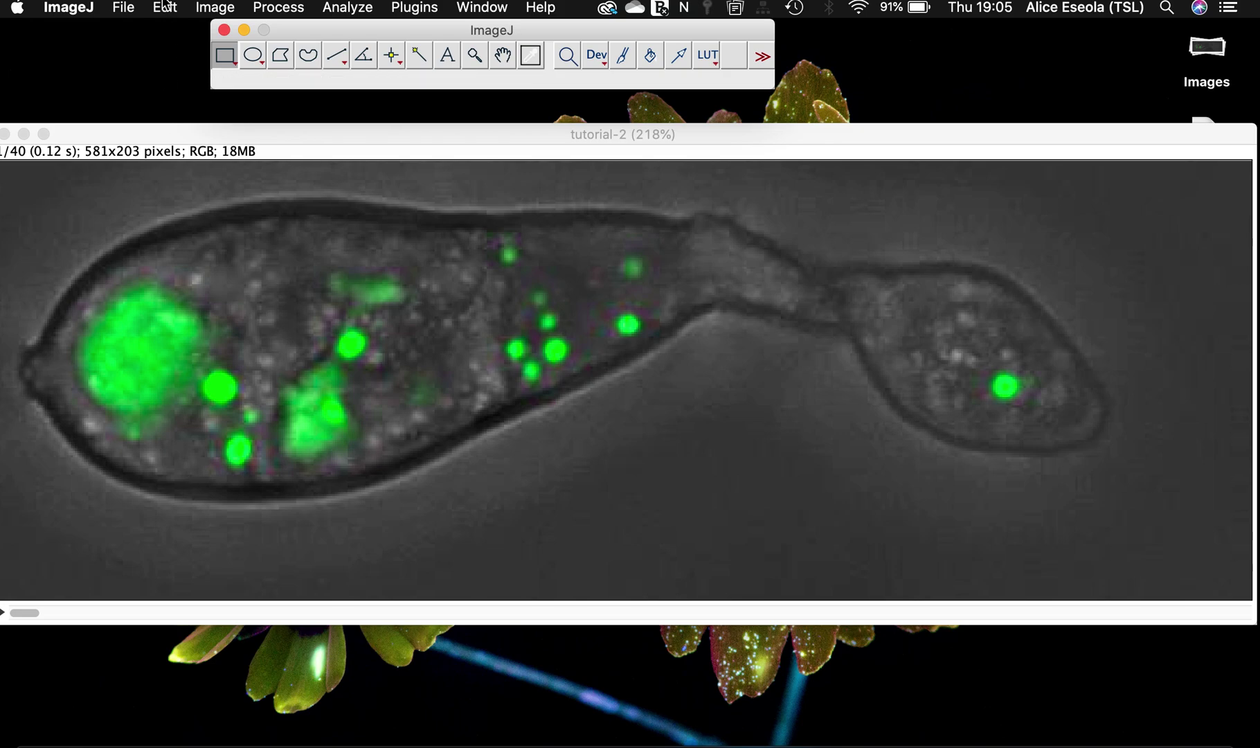
pyautogui.click(208, 9)
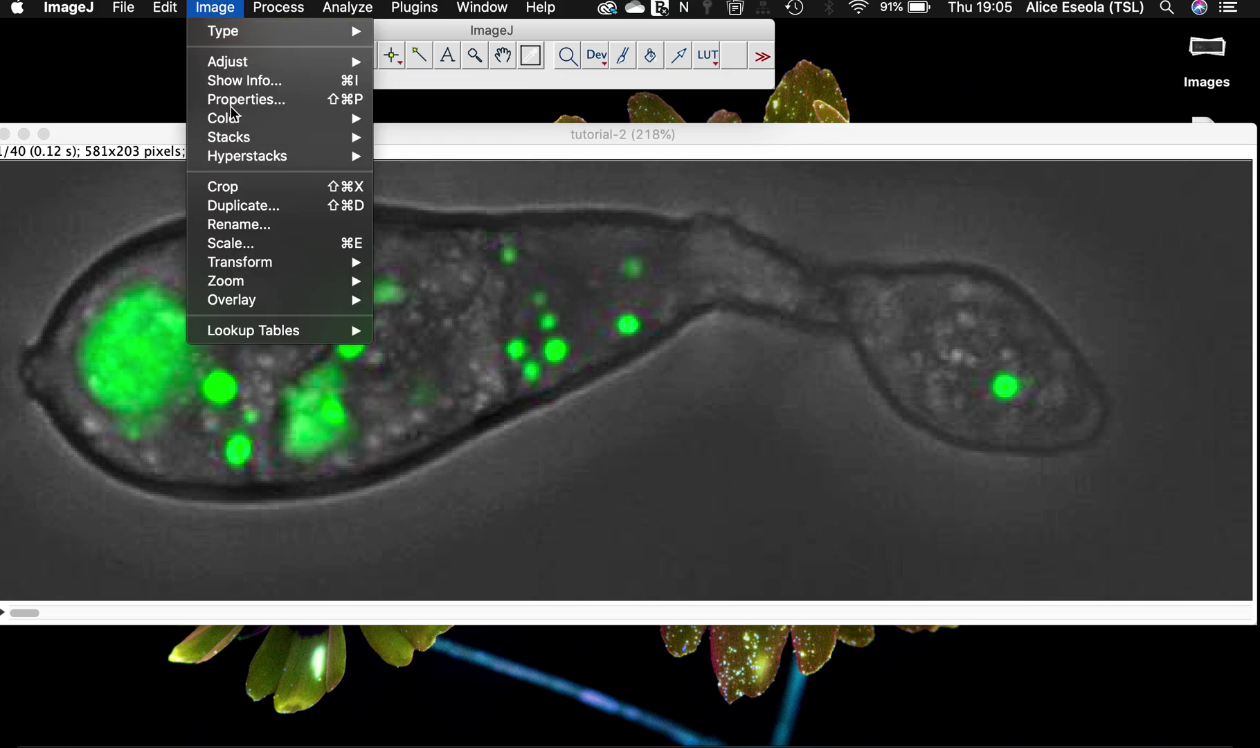
pyautogui.moveTo(243, 142)
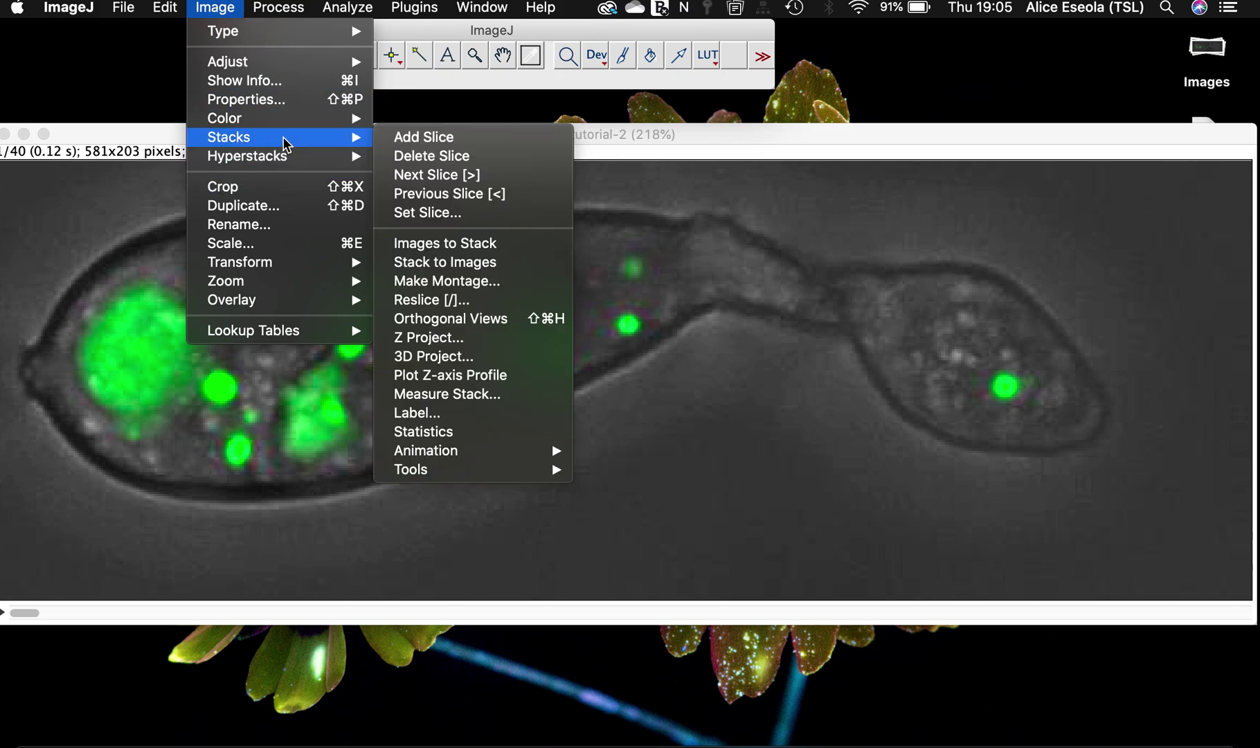
pyautogui.click(438, 284)
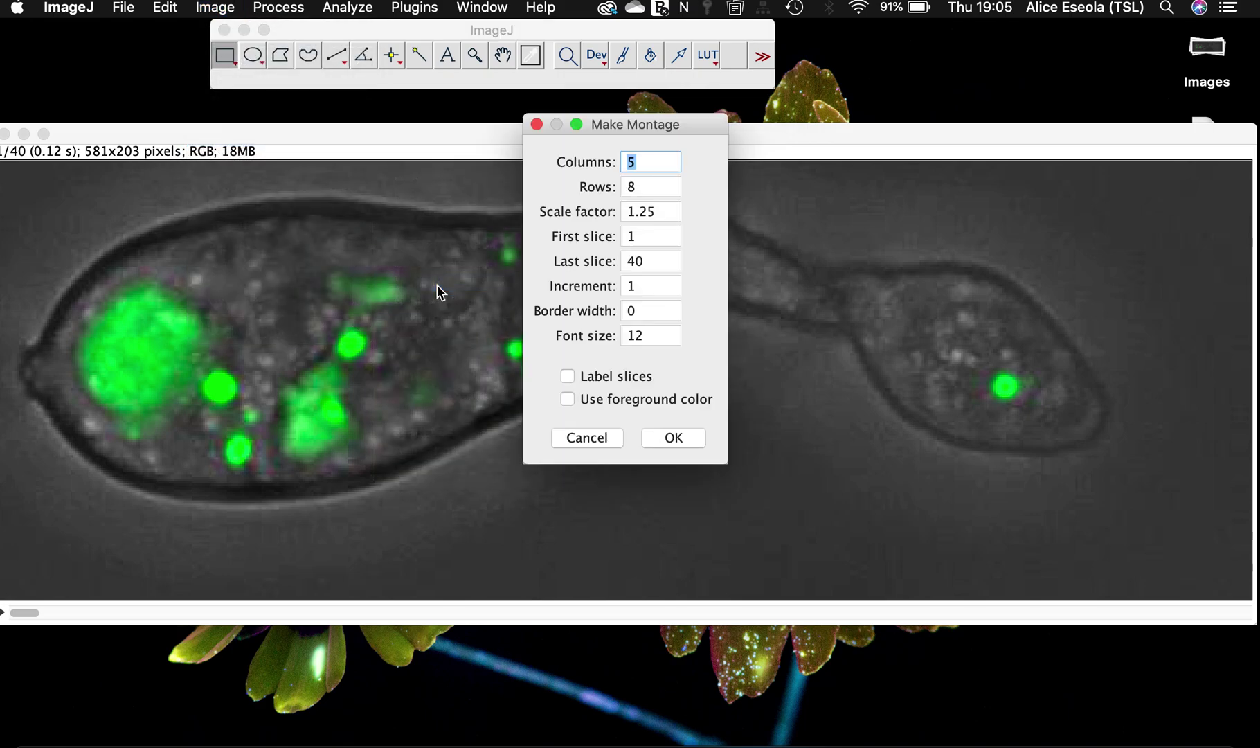
# Reposition the Make Montage dialog and select its Columns value for editing.
pyautogui.click(577, 123)
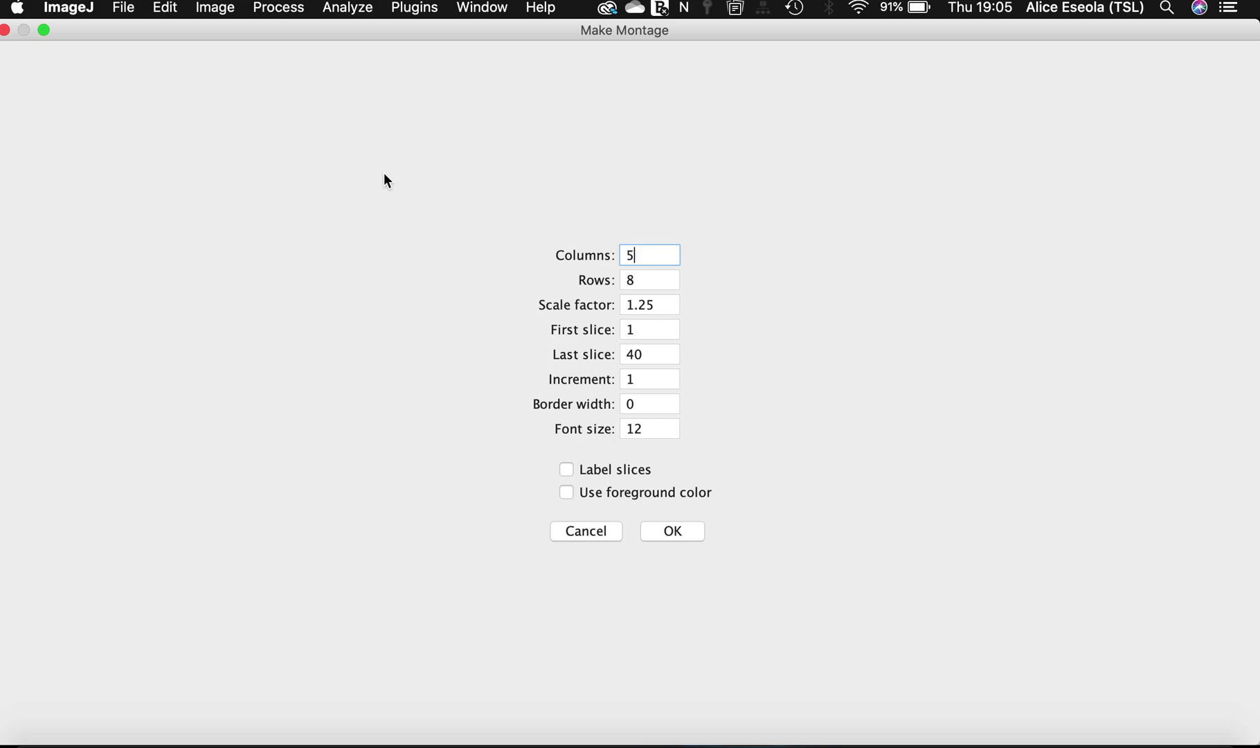
pyautogui.click(44, 30)
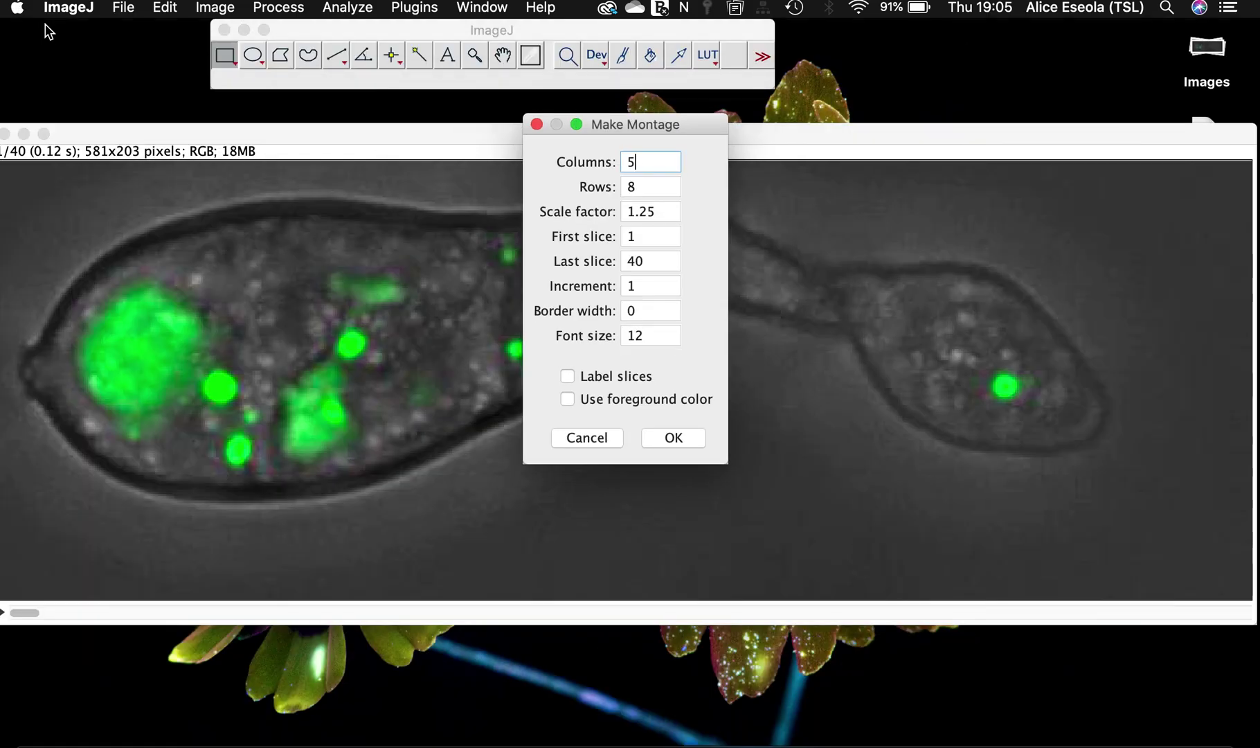
pyautogui.moveTo(670, 124); pyautogui.dragTo(663, 125)
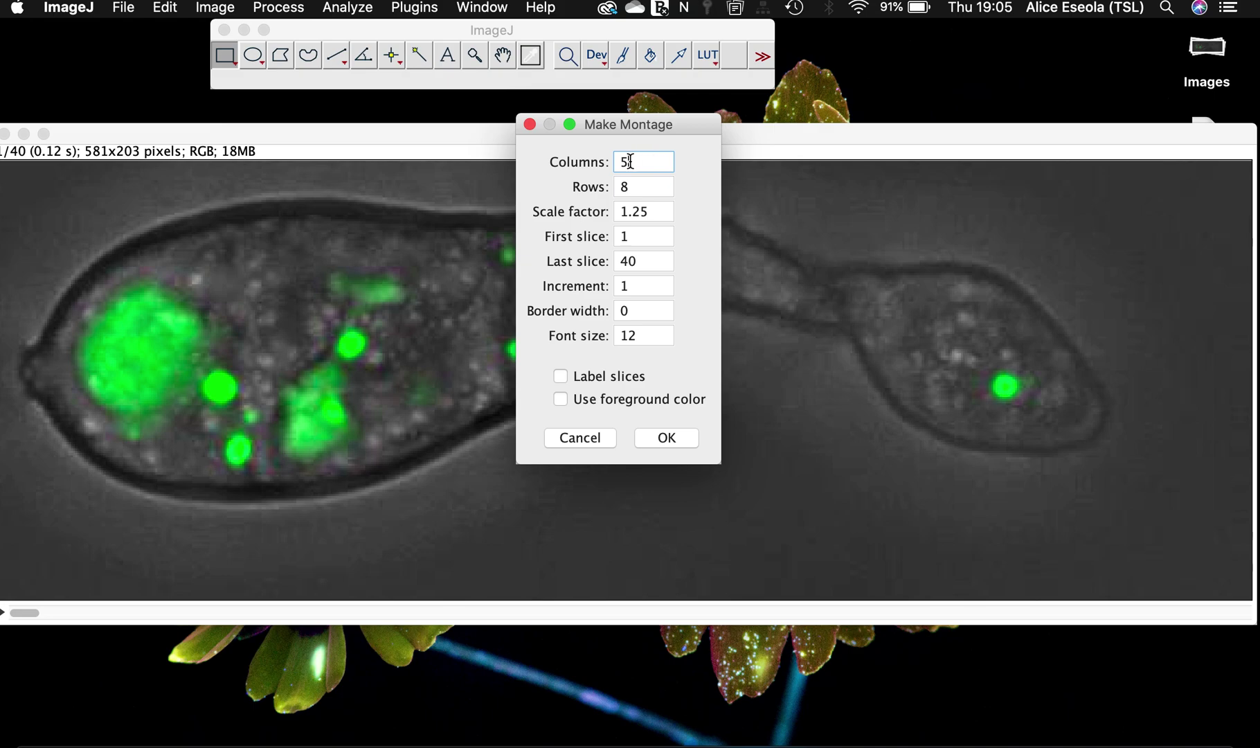
pyautogui.doubleClick(635, 186)
pyautogui.click(629, 154)
# Set Columns 8, Rows 5 and Scale factor 0.25, producing the 1160x250 montage.
pyautogui.write('8')
pyautogui.click(630, 186)
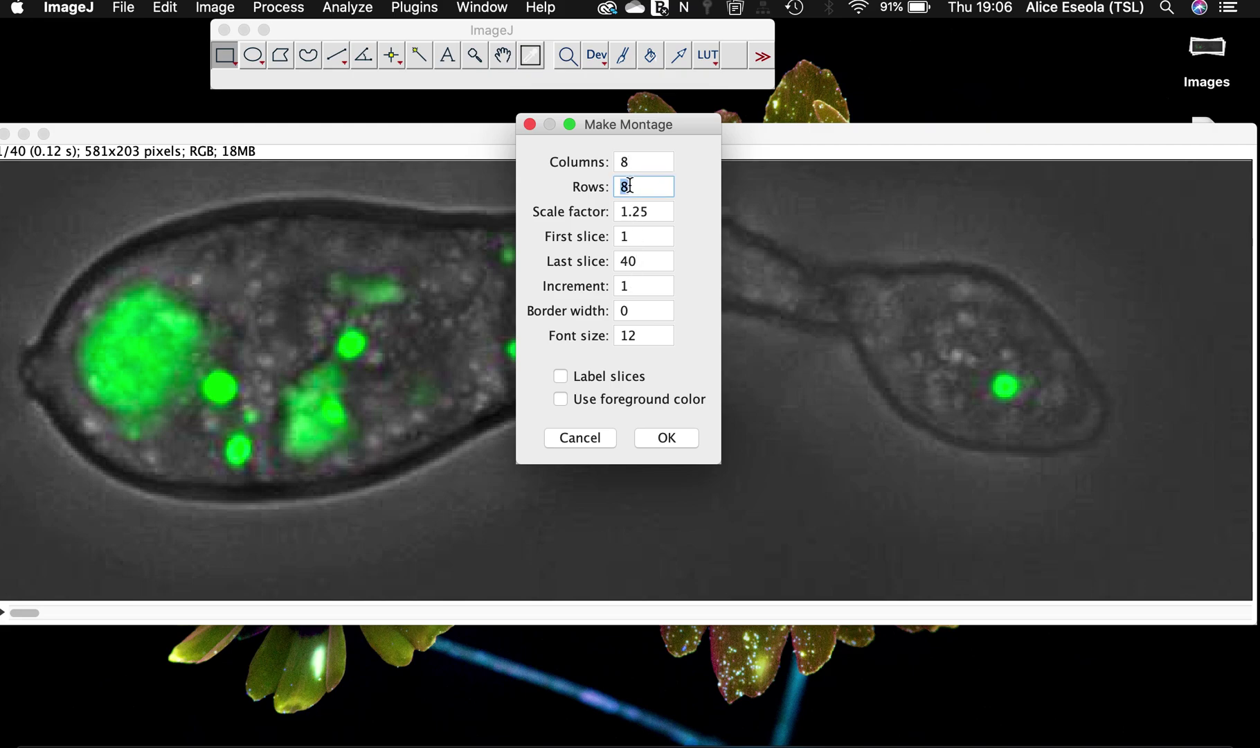
pyautogui.write('5')
pyautogui.doubleClick(640, 209)
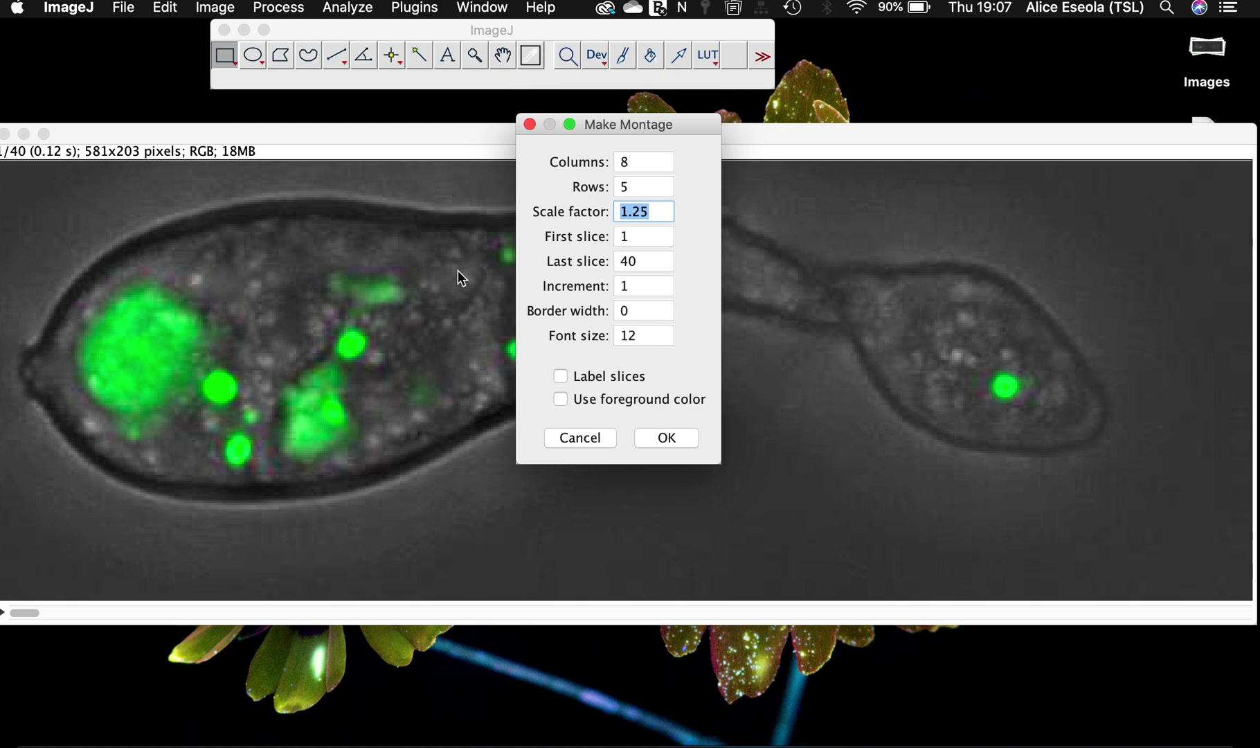
pyautogui.write('0')
pyautogui.press('BackSpace')
pyautogui.write('0.25')
pyautogui.click(659, 440)
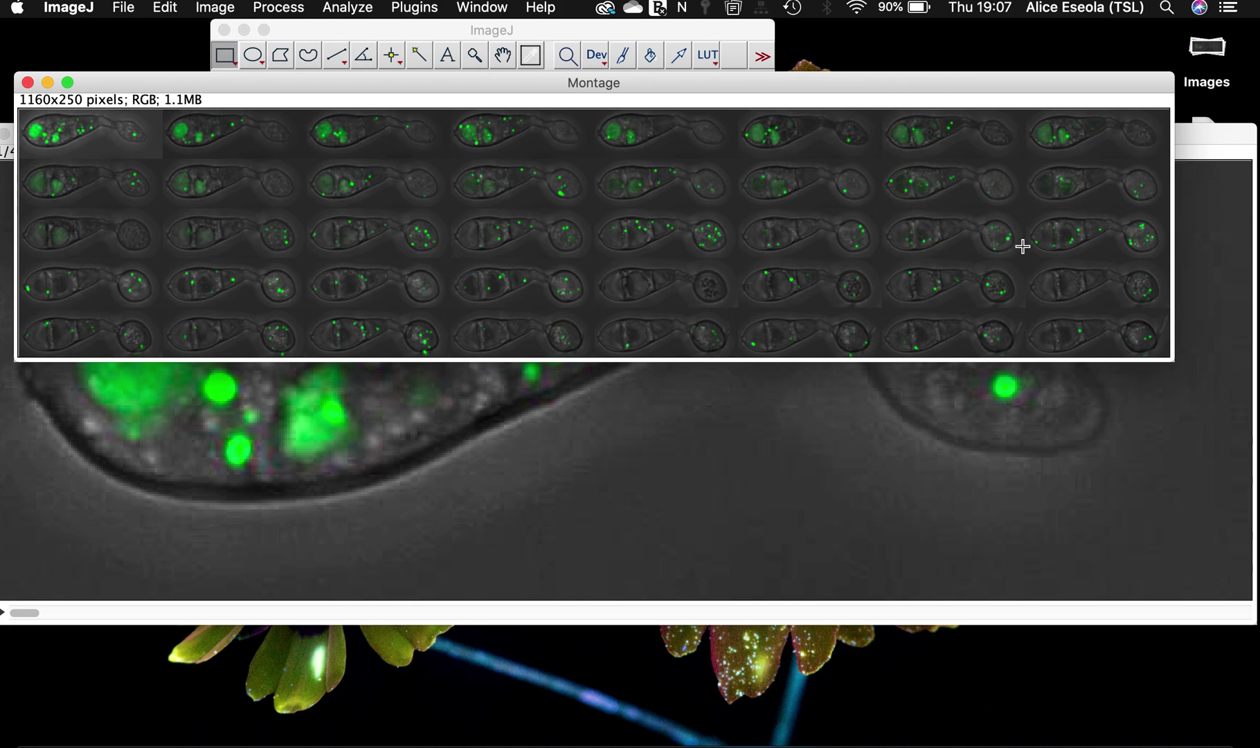
pyautogui.press('super+shift+c')
# Auto-adjust the montage's brightness and contrast and widen its window to full width.
pyautogui.click(978, 346)
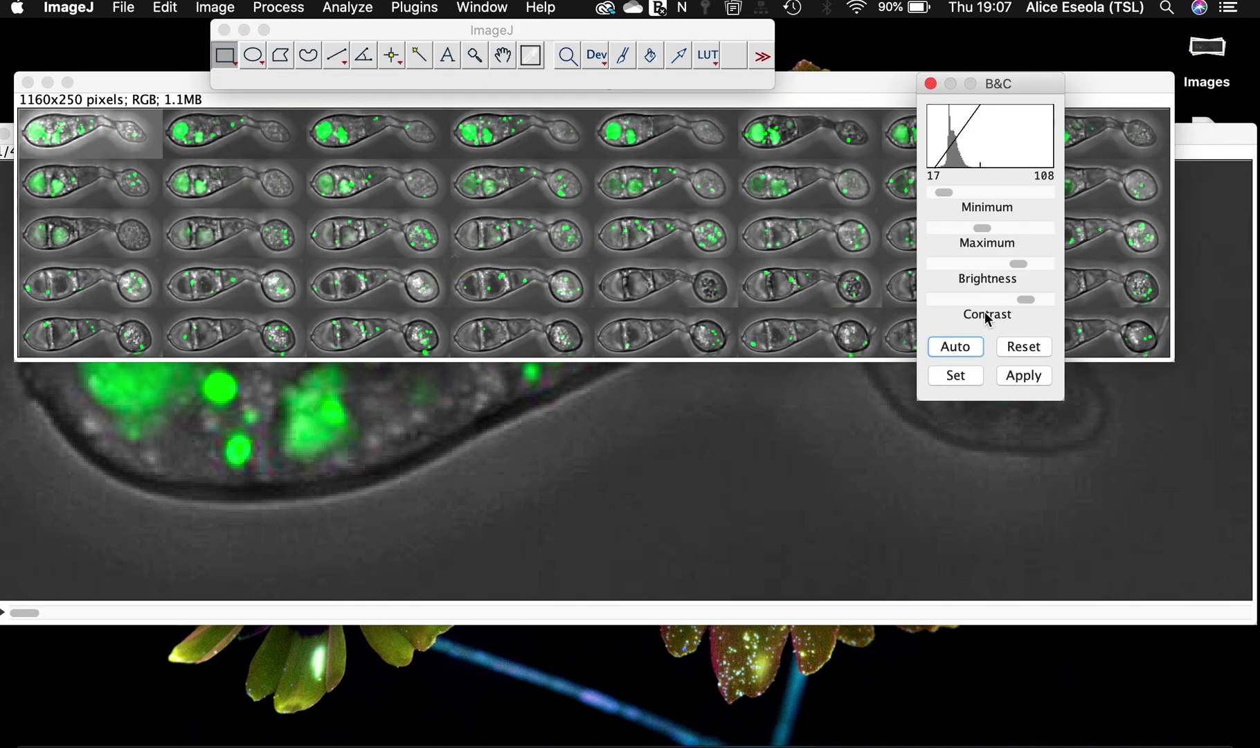
pyautogui.click(931, 83)
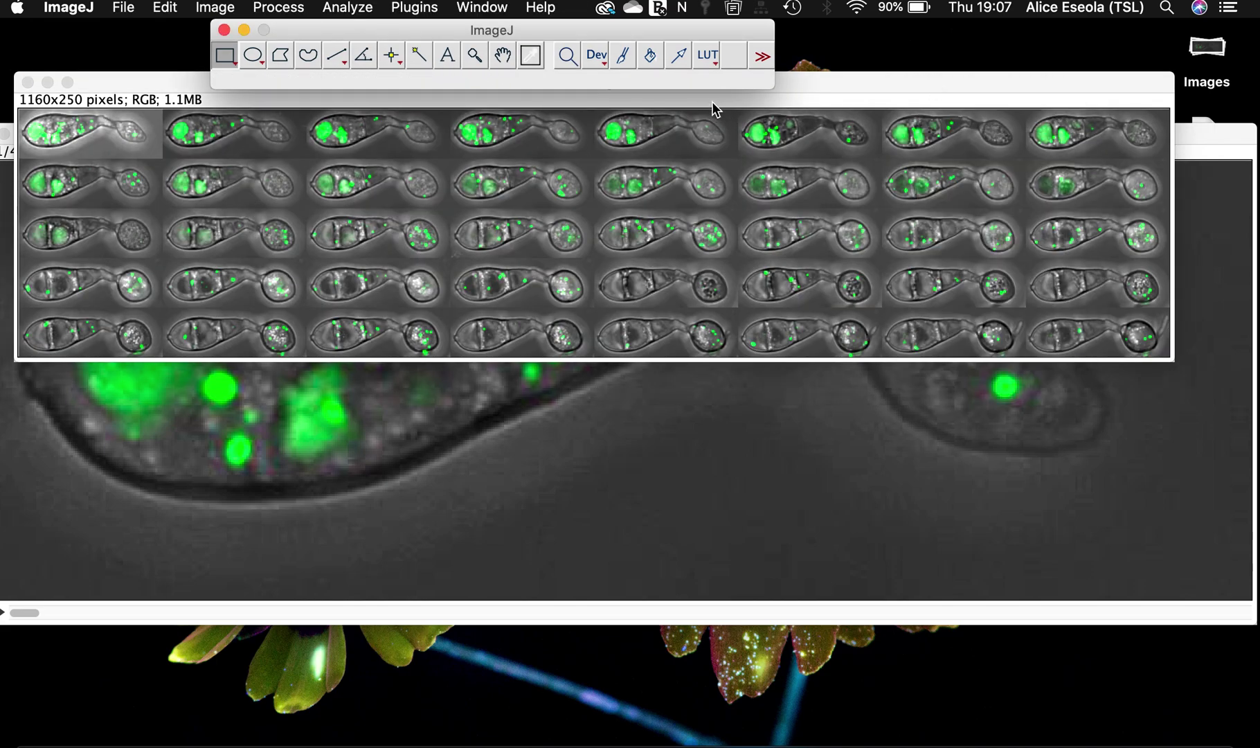
pyautogui.click(781, 77)
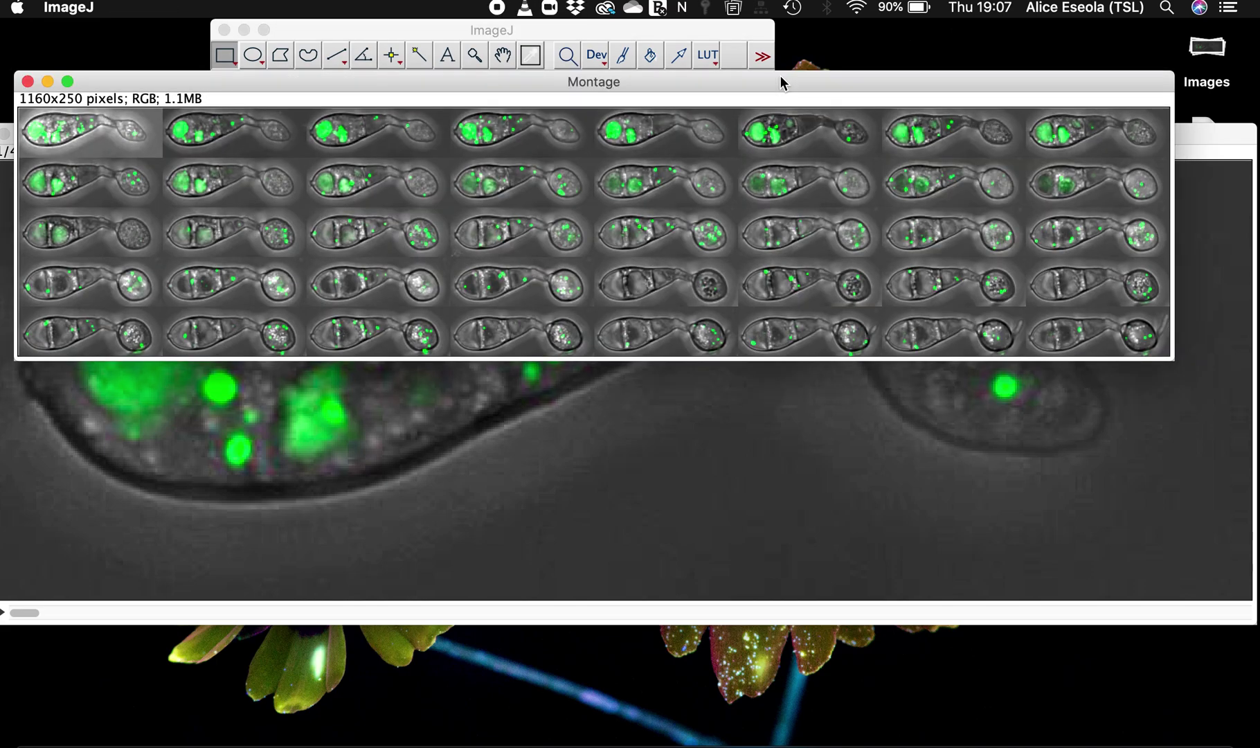
pyautogui.click(67, 82)
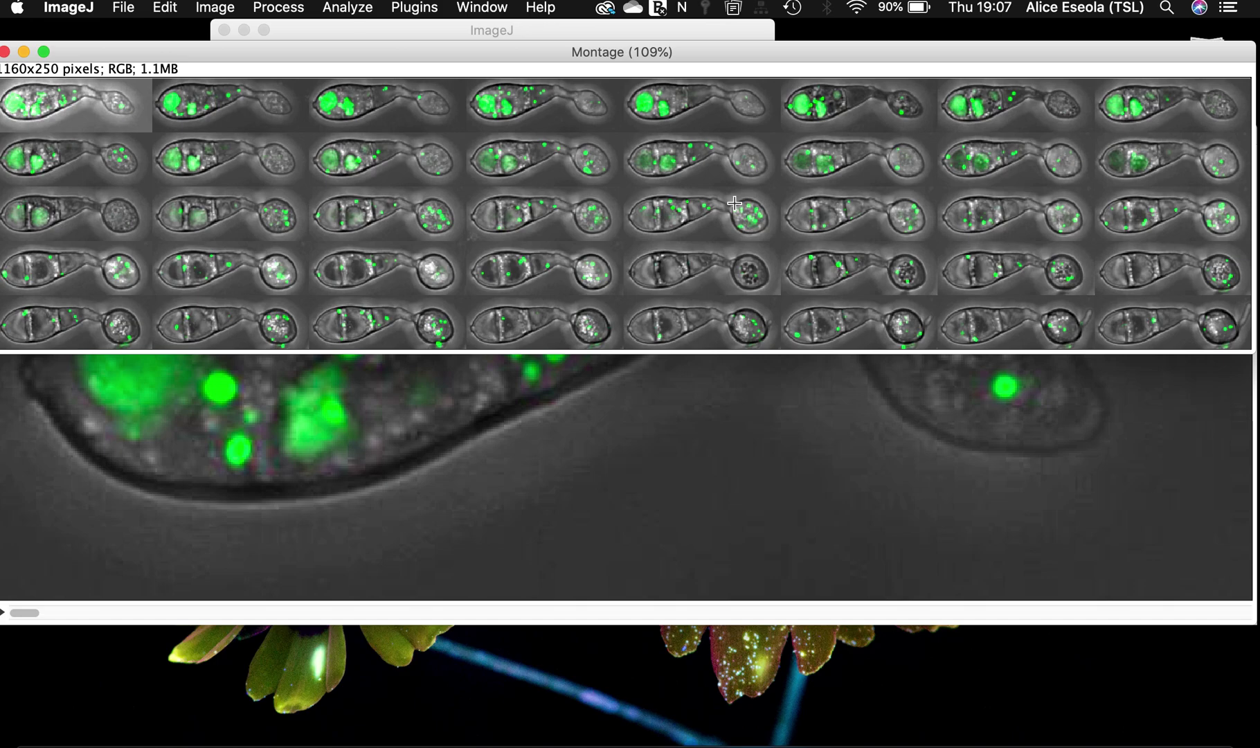
# Bring the tutorial-2 stack forward below the montage and open Brightness/Contrast for it.
pyautogui.click(698, 425)
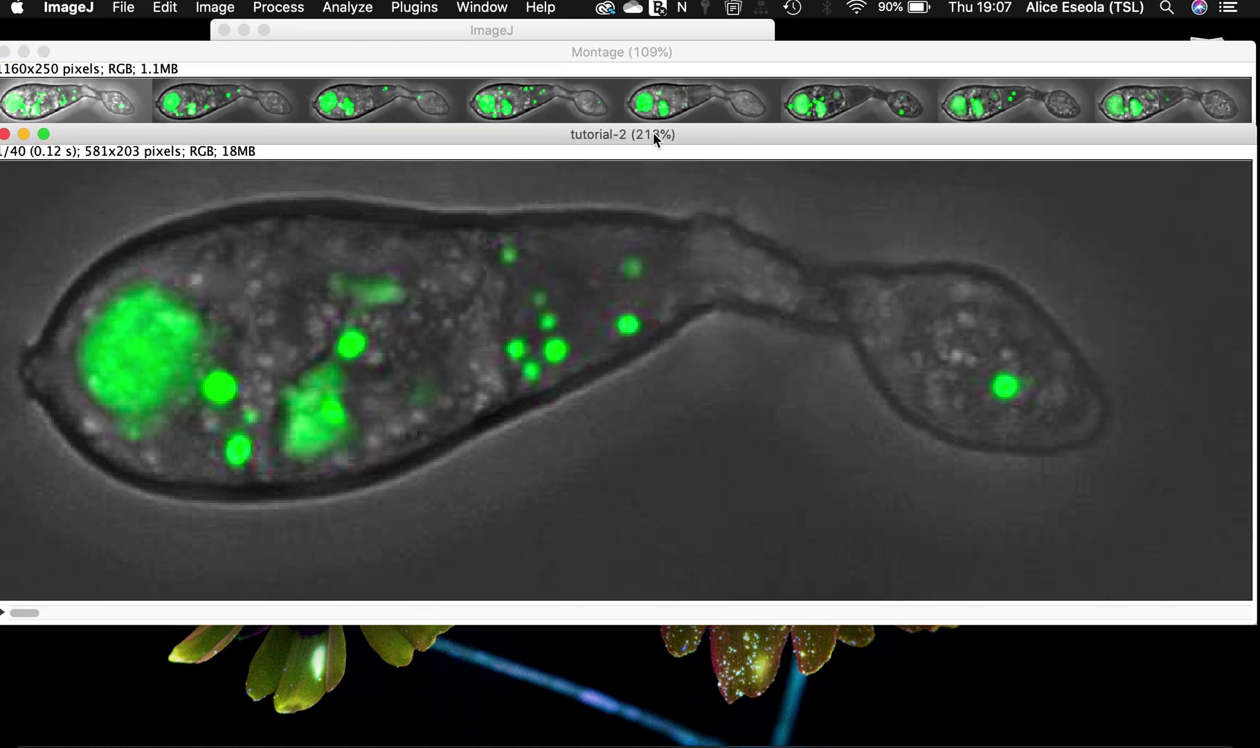
pyautogui.moveTo(653, 132); pyautogui.dragTo(653, 185)
pyautogui.press('super+shift+c')
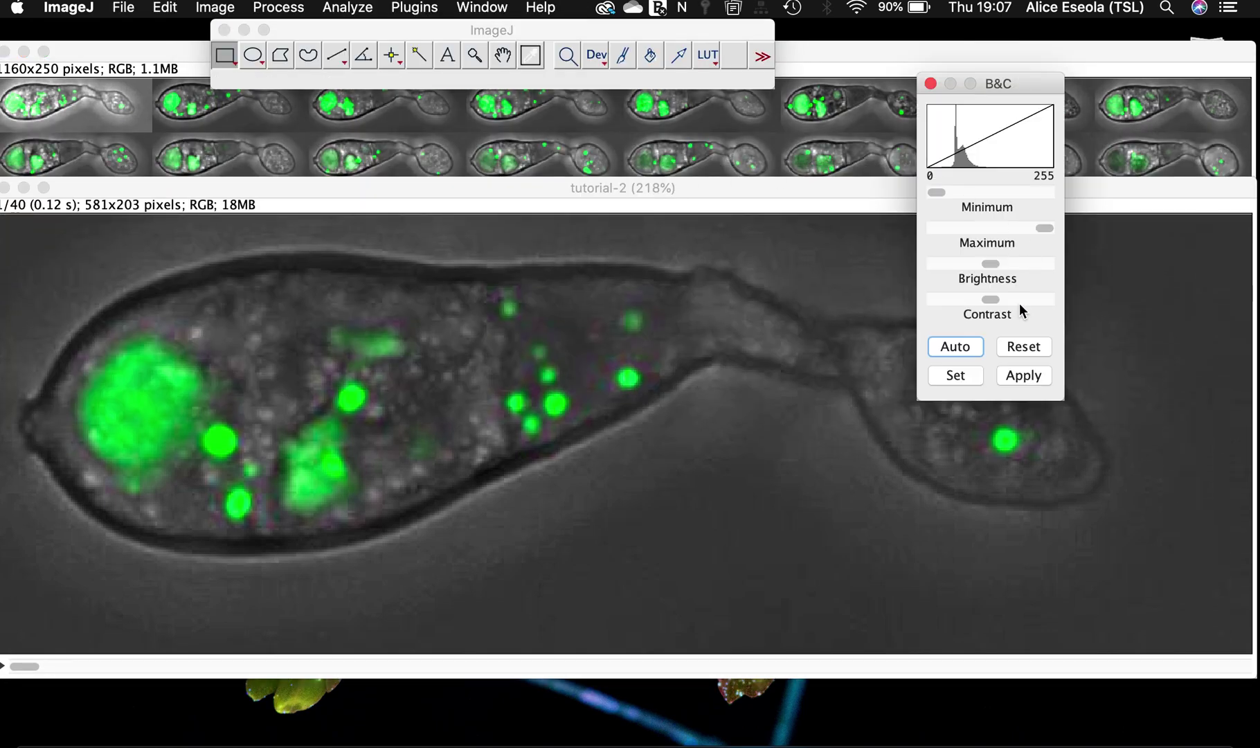
pyautogui.click(931, 83)
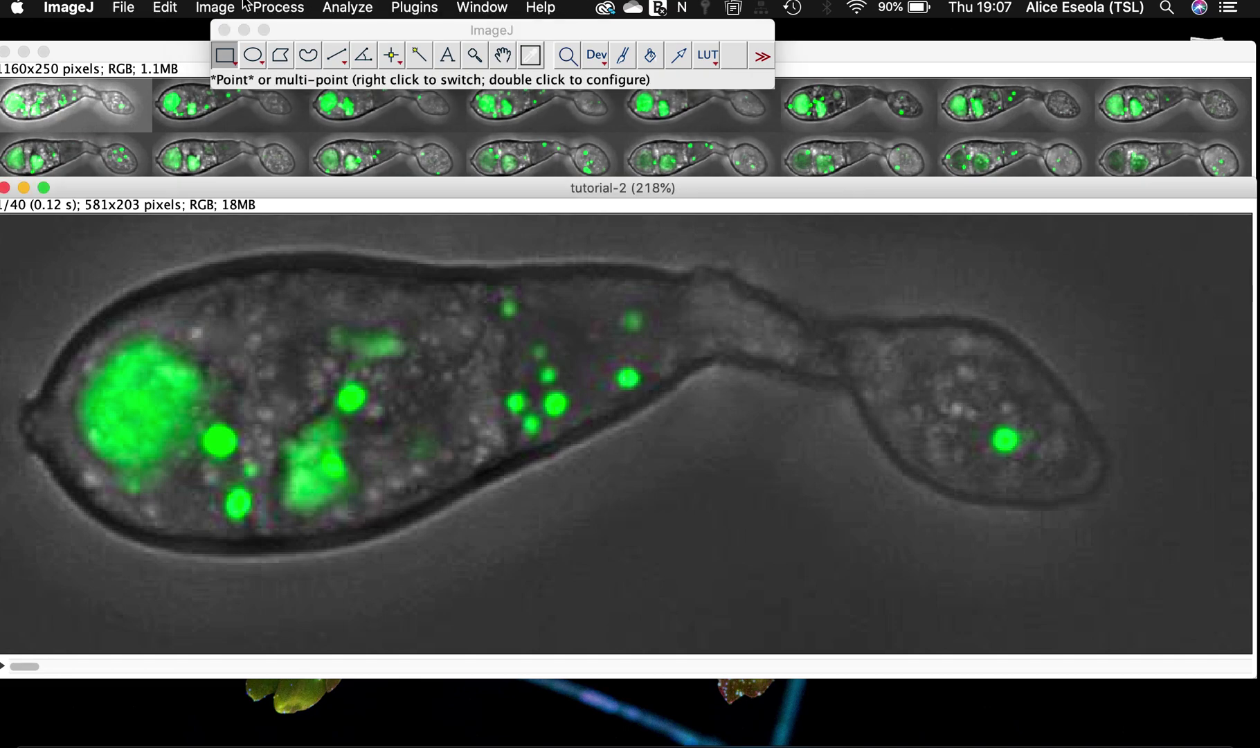
# Open Make Montage for the stack and set the scale factor to 1.
pyautogui.click(215, 7)
pyautogui.moveTo(256, 138)
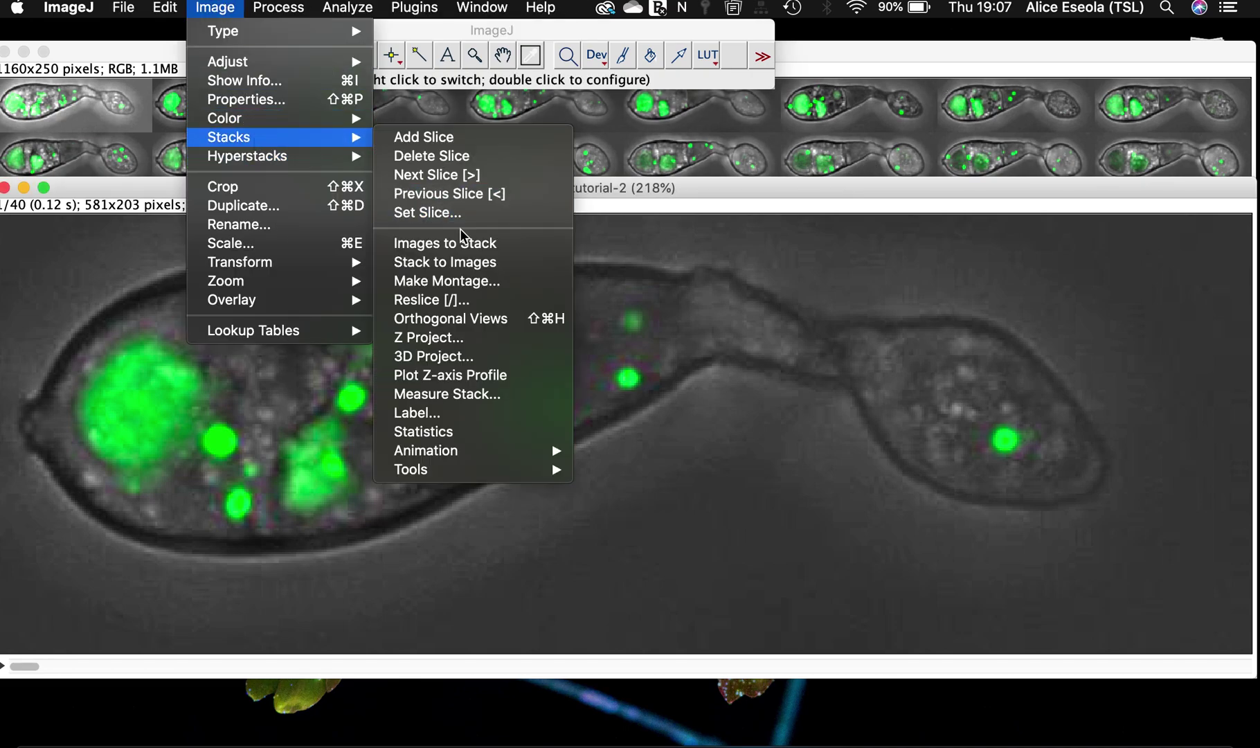
pyautogui.click(449, 281)
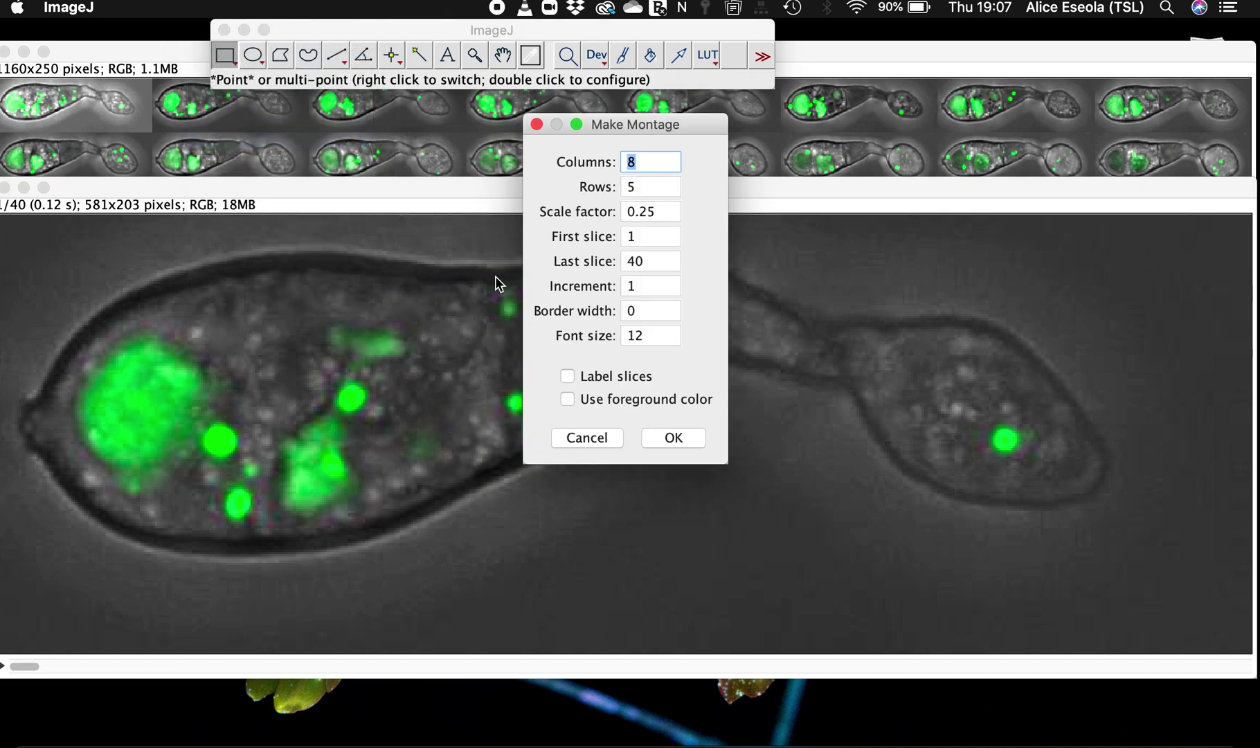
pyautogui.click(643, 213)
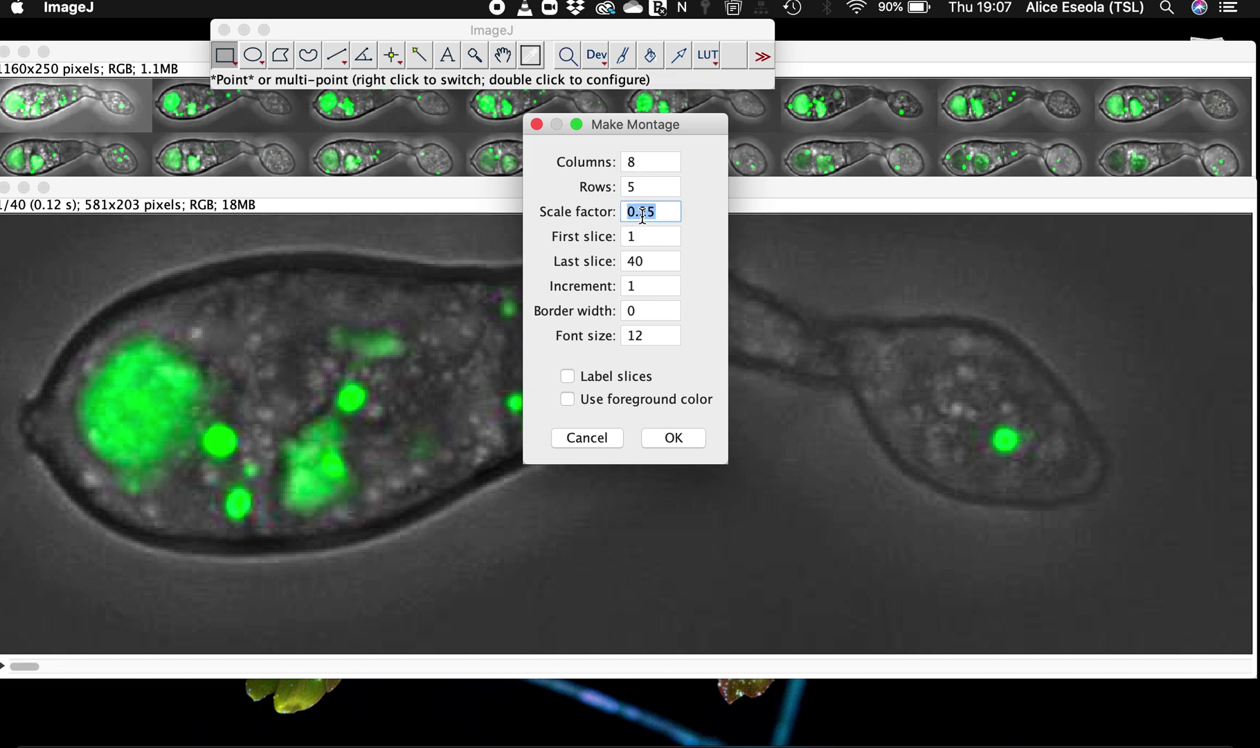
pyautogui.write('1')
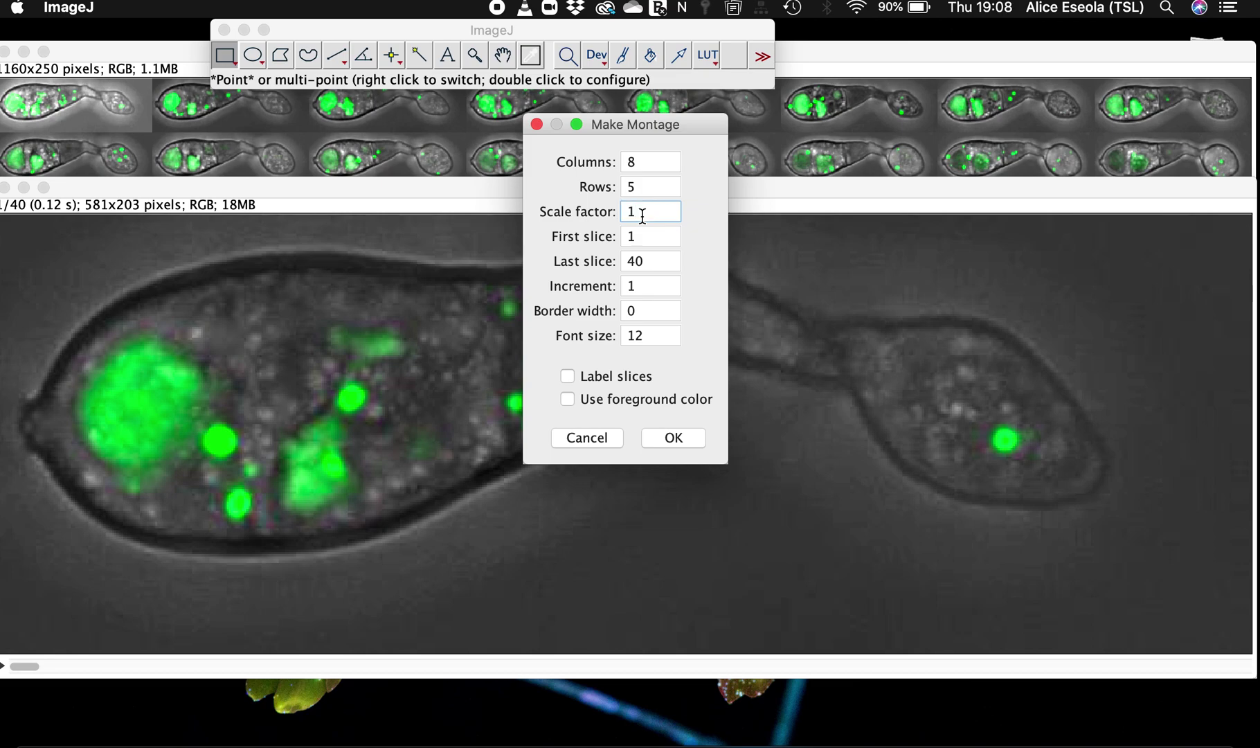
pyautogui.click(644, 238)
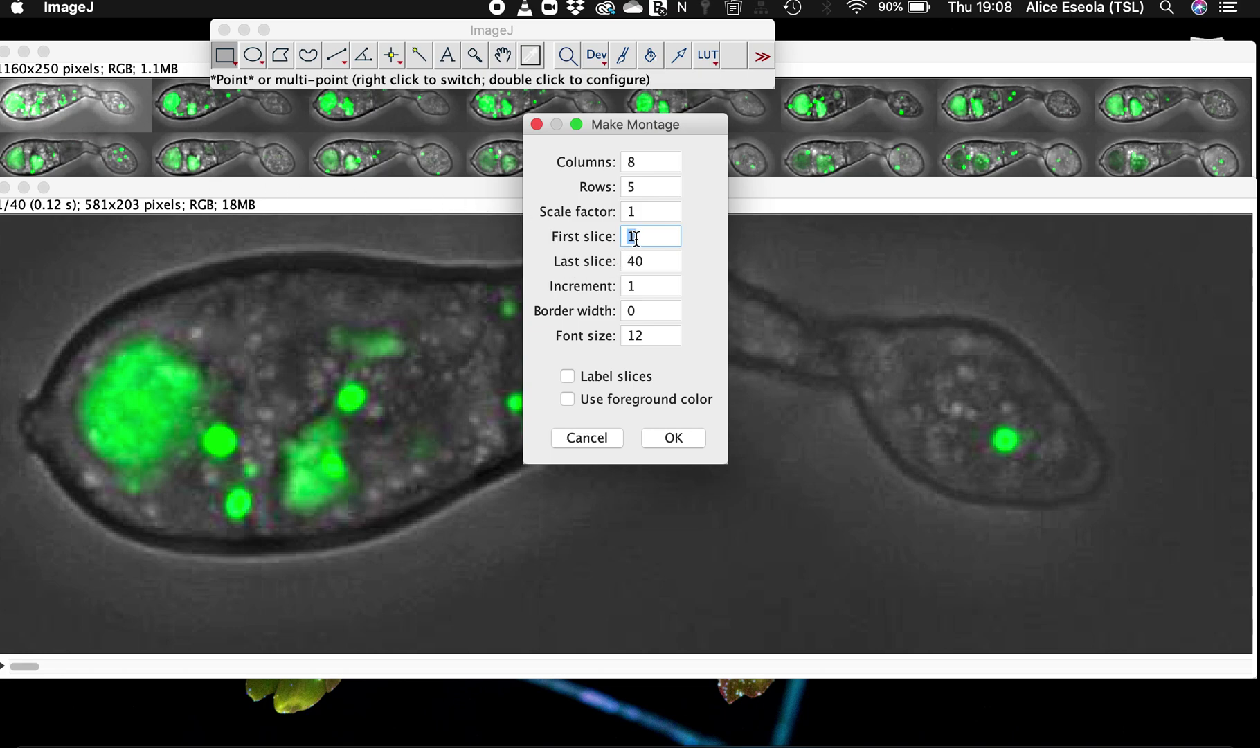
# Set the montage increment to 4, keeping Columns 8 and Rows 5.
pyautogui.click(876, 47)
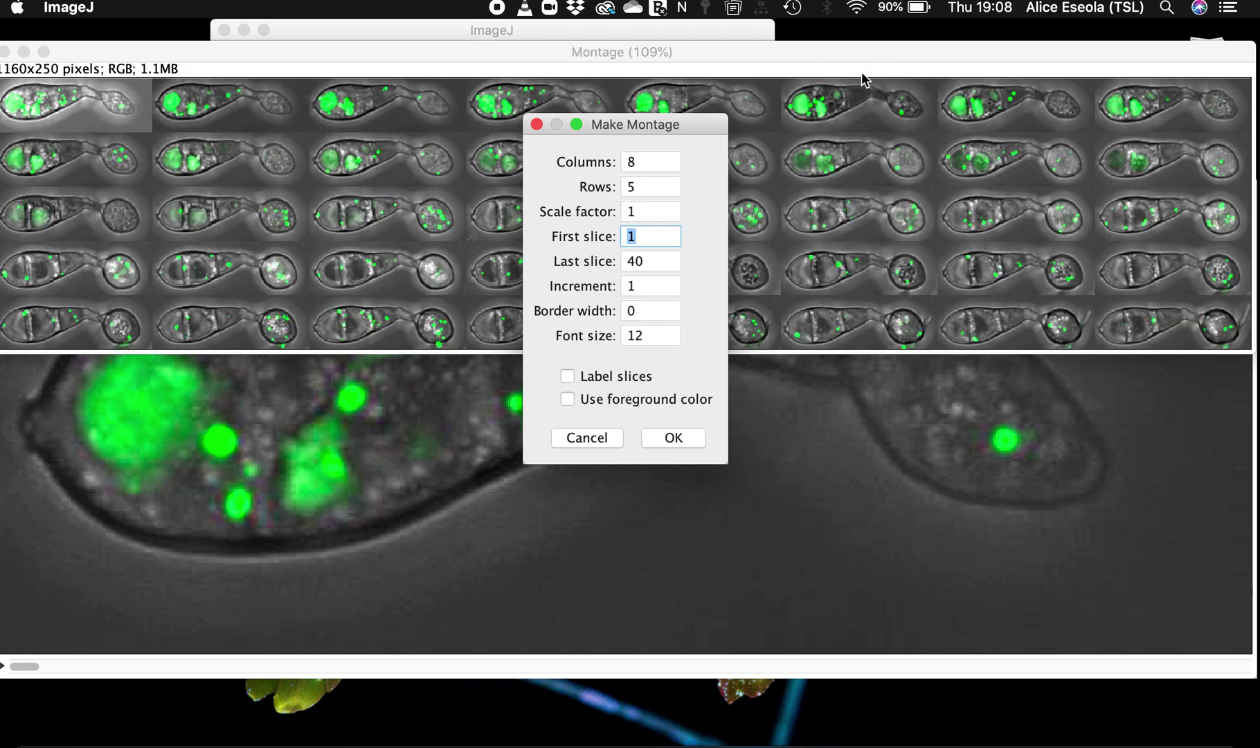
pyautogui.click(647, 236)
pyautogui.moveTo(625, 122); pyautogui.dragTo(550, 228)
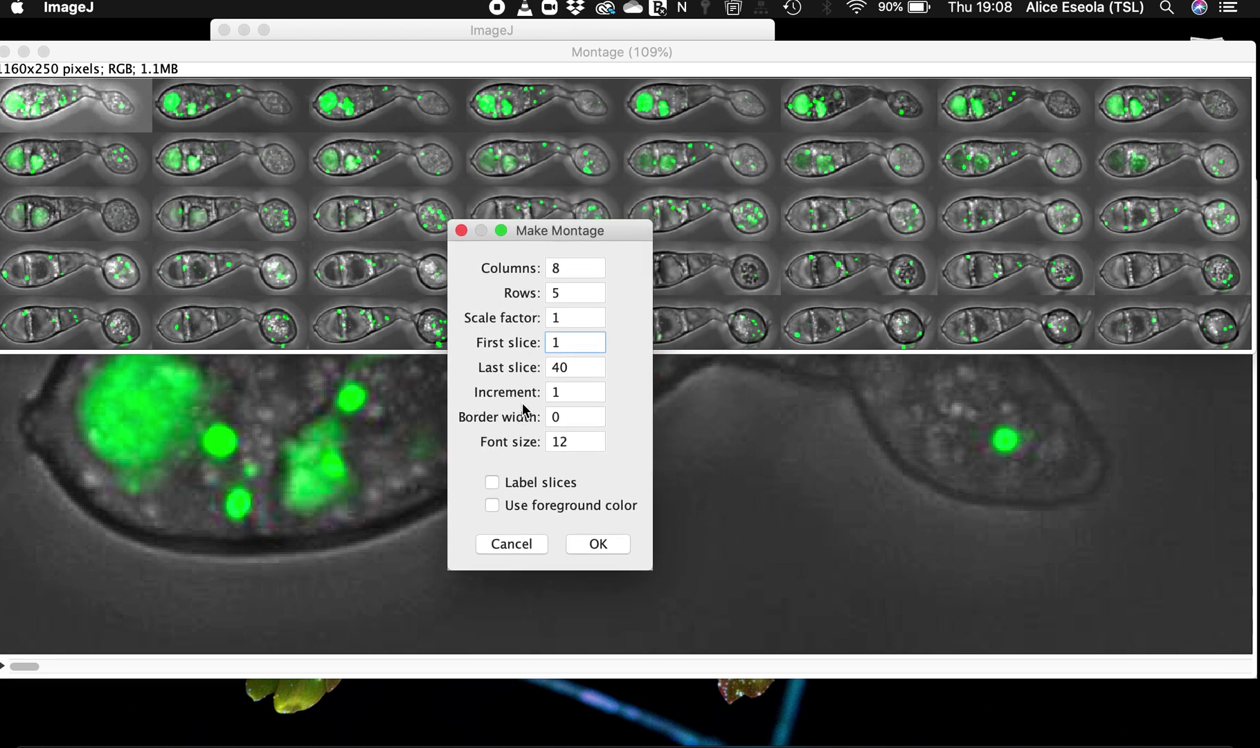
pyautogui.doubleClick(561, 389)
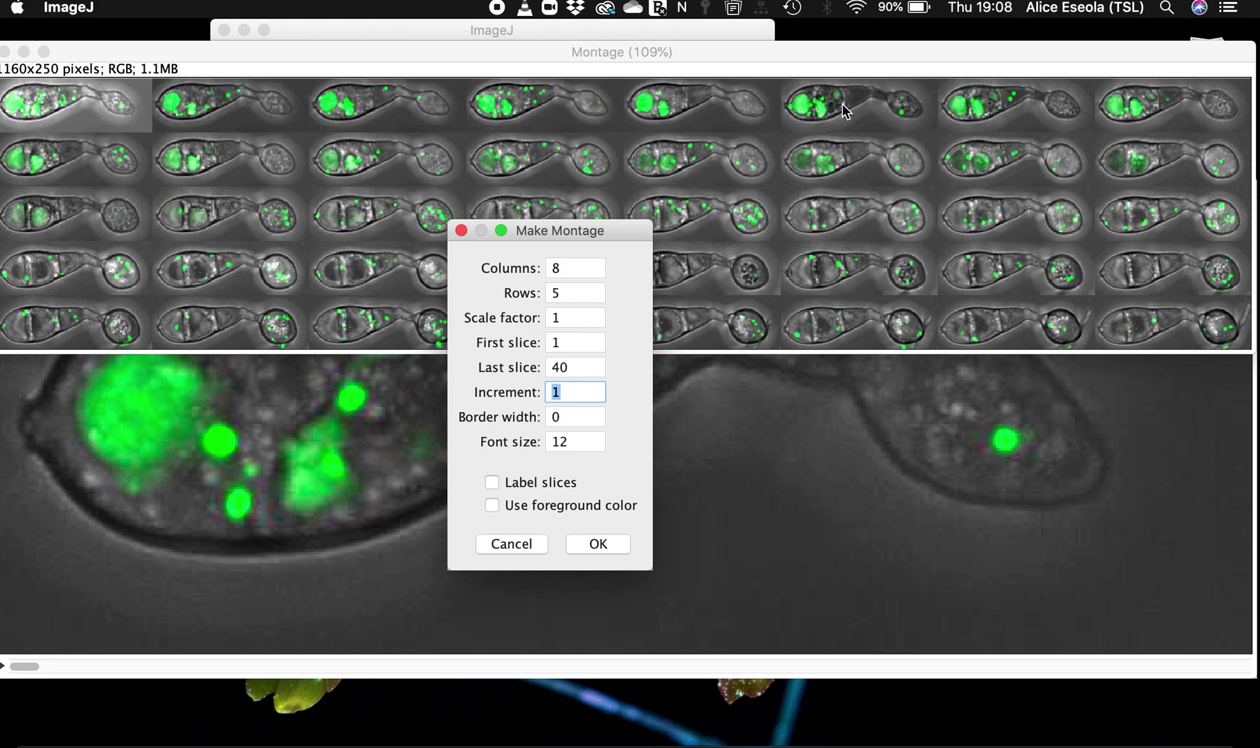
pyautogui.write('4')
pyautogui.moveTo(570, 235); pyautogui.dragTo(563, 168)
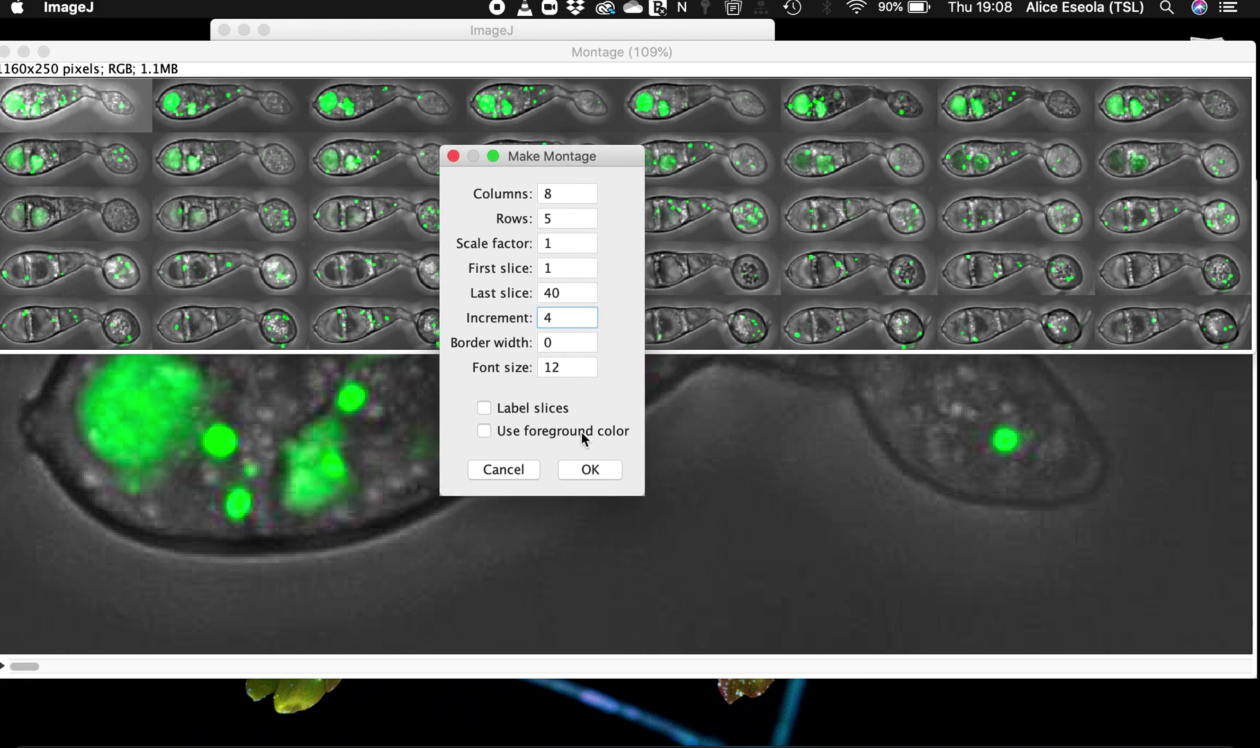
pyautogui.doubleClick(561, 368)
# Build the 4648x1015 every-fourth-frame montage, compare it with the 8×5 one, and close it.
pyautogui.click(587, 471)
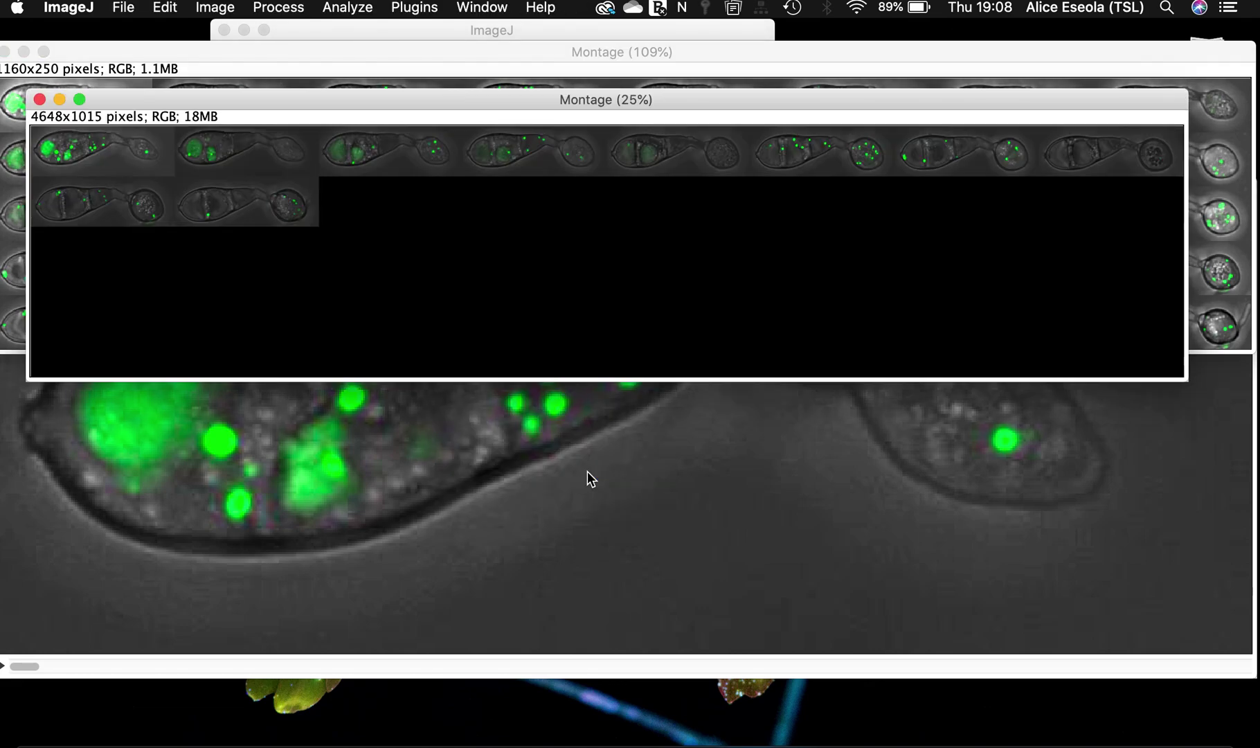
pyautogui.moveTo(429, 103); pyautogui.dragTo(439, 264)
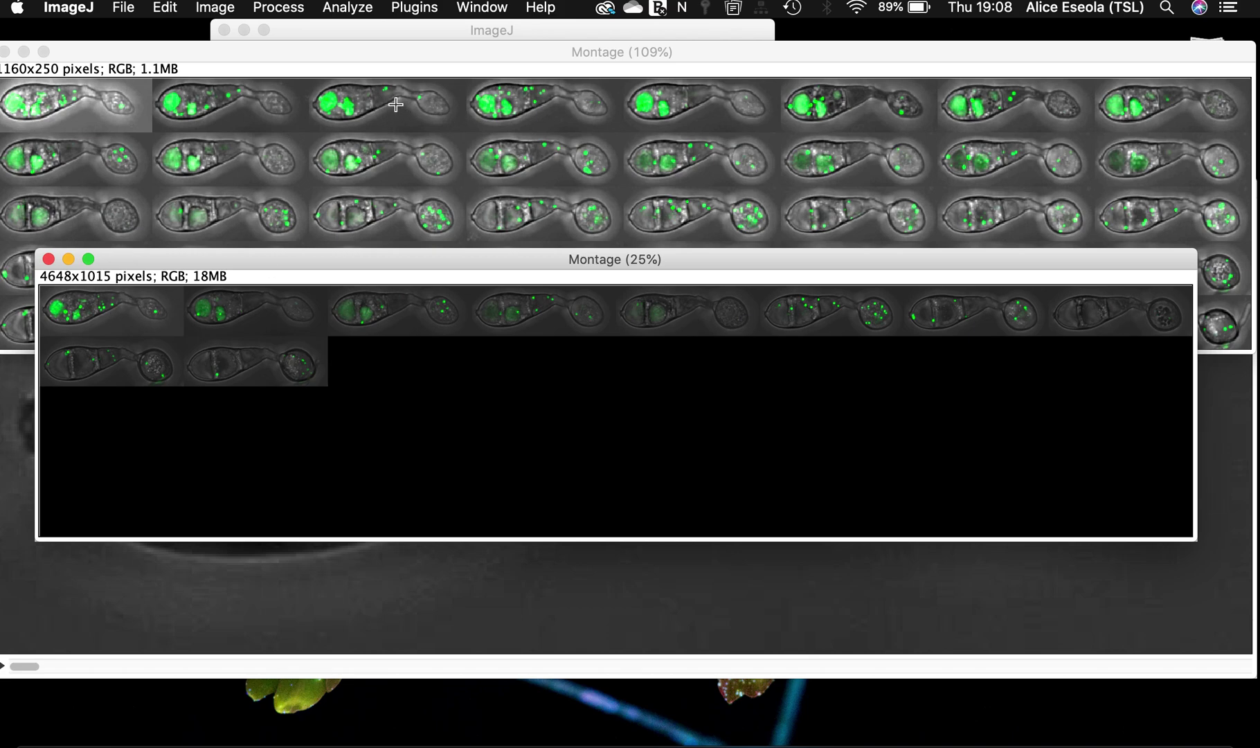
pyautogui.click(307, 64)
pyautogui.click(136, 386)
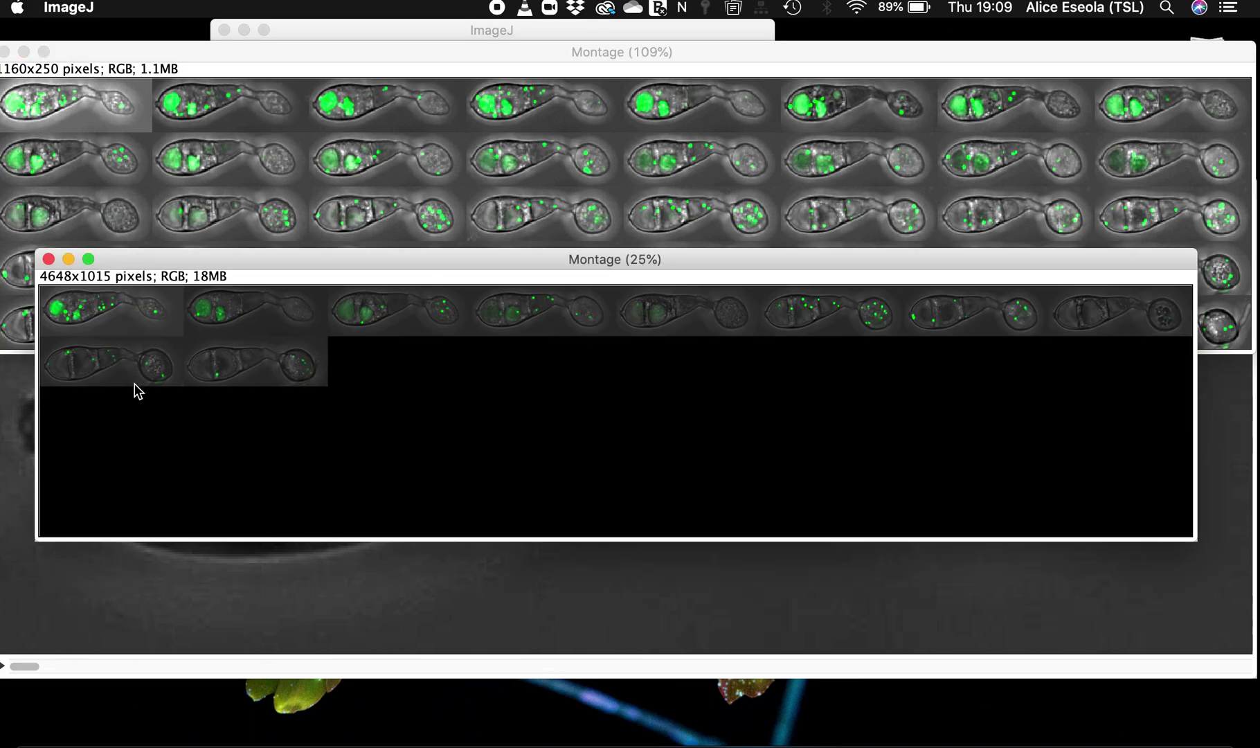
pyautogui.click(49, 259)
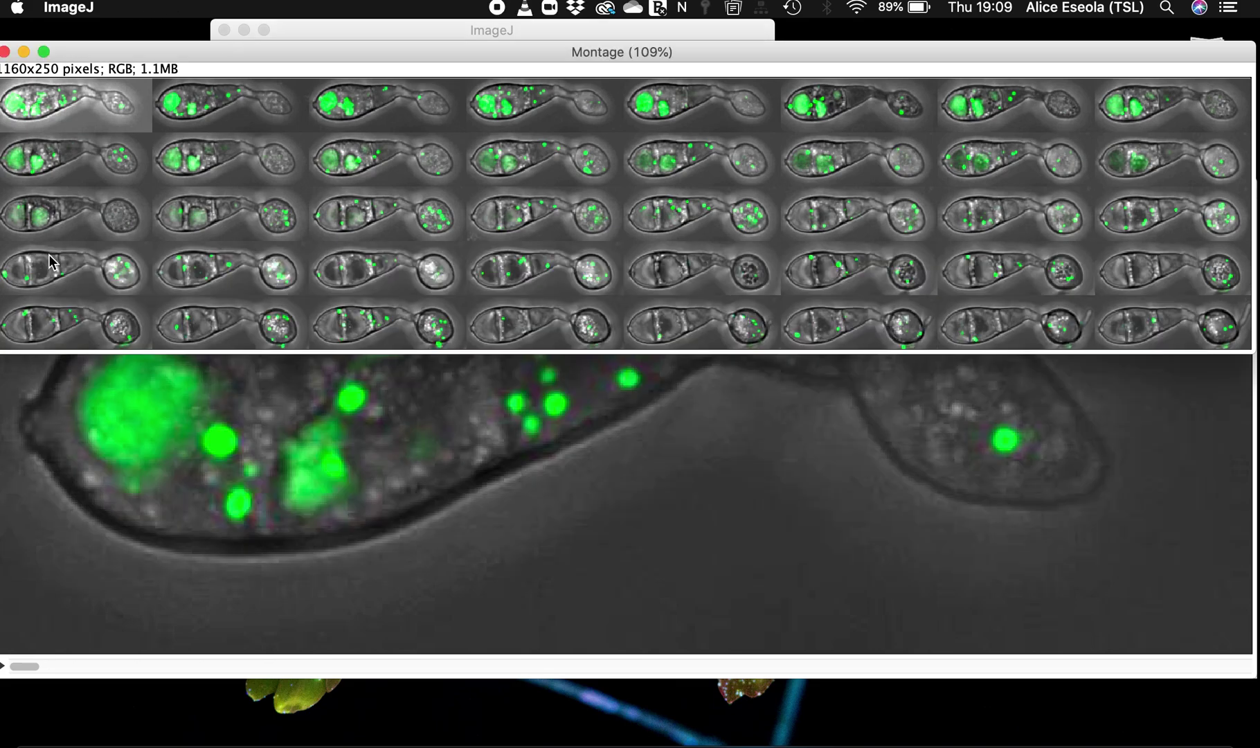
# Activate tutorial-2 and build a 5 columns × 2 rows montage of every fourth frame at scale 1.
pyautogui.press('super+shift+r')
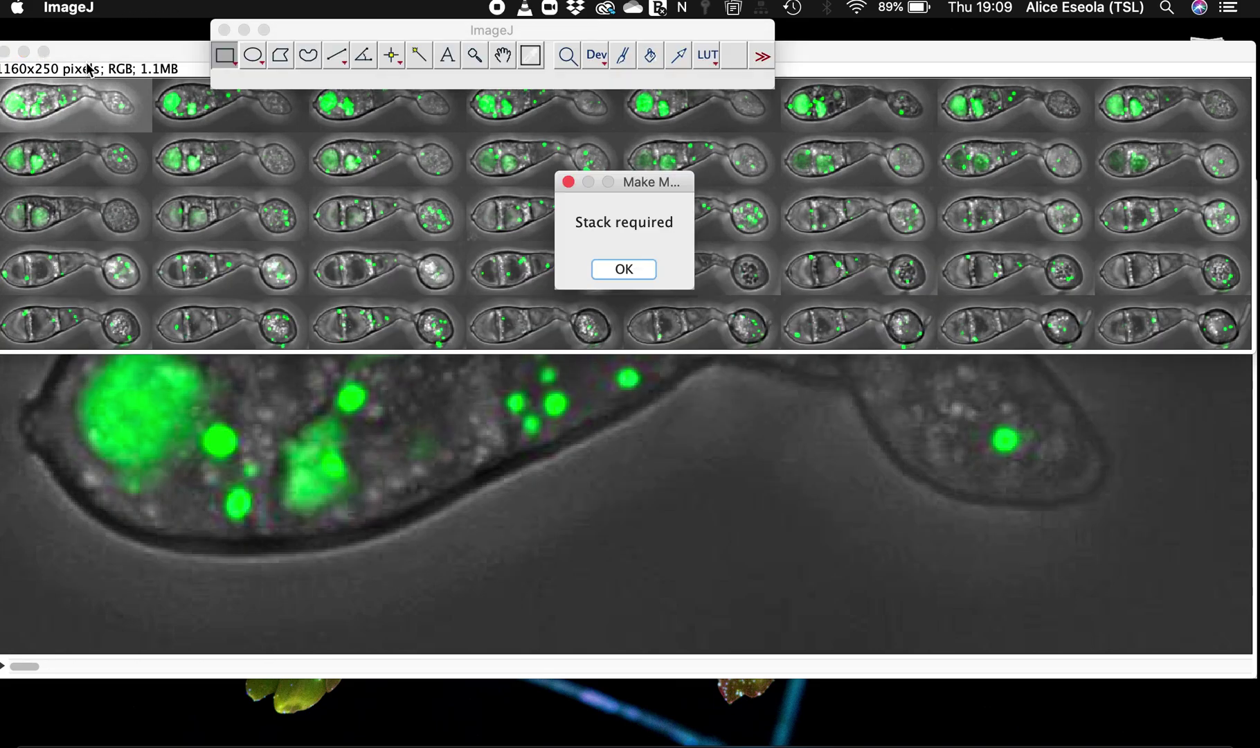
pyautogui.click(622, 278)
pyautogui.click(532, 396)
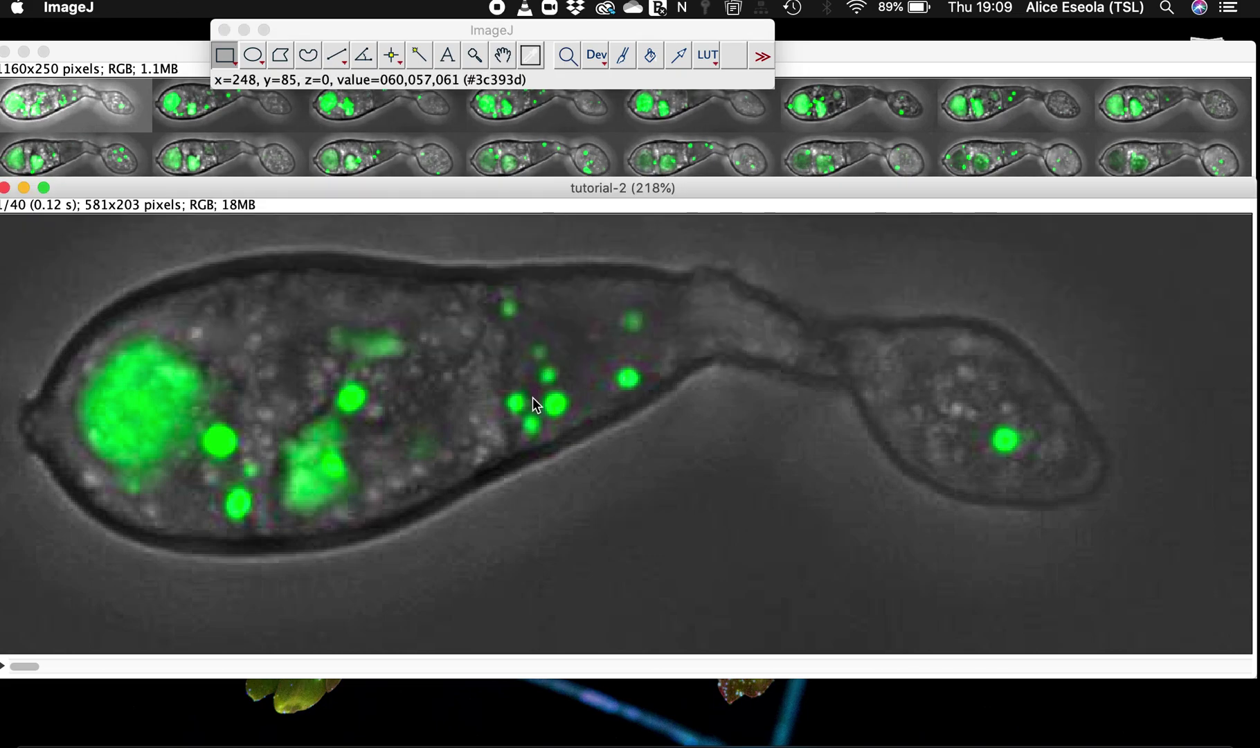
pyautogui.press('super+shift+r')
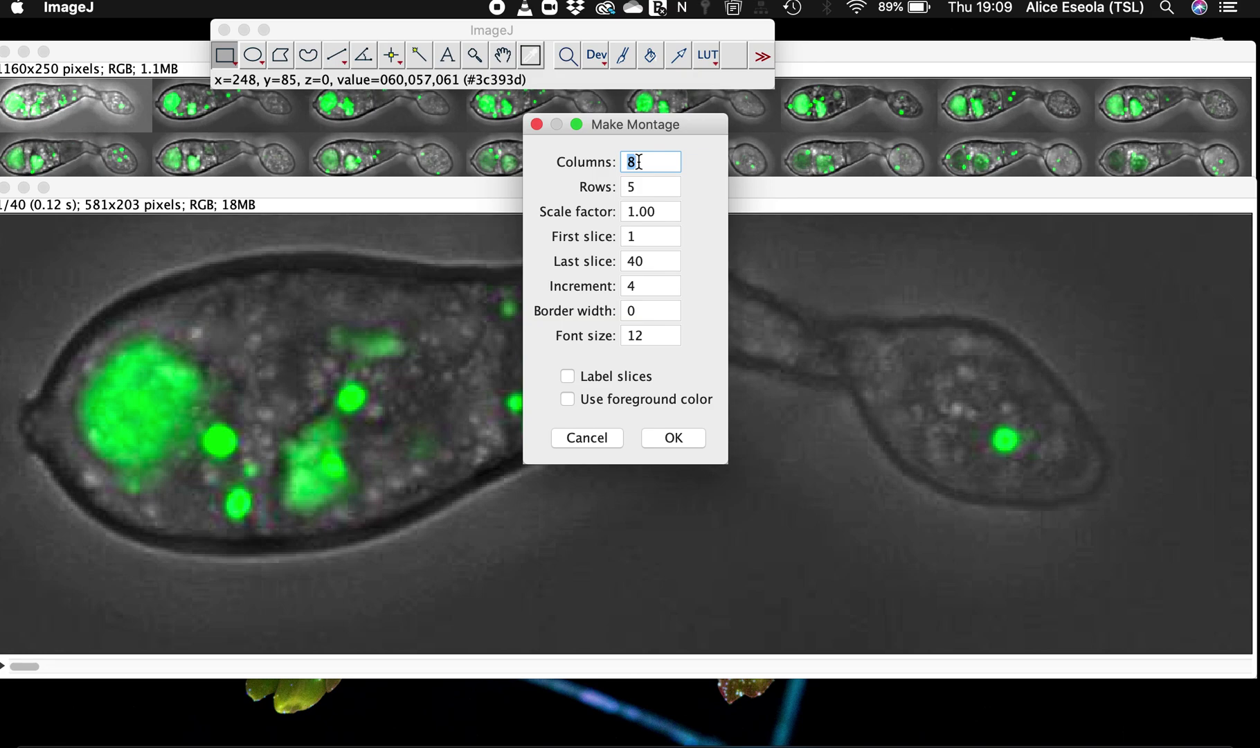
pyautogui.moveTo(634, 122); pyautogui.dragTo(524, 184)
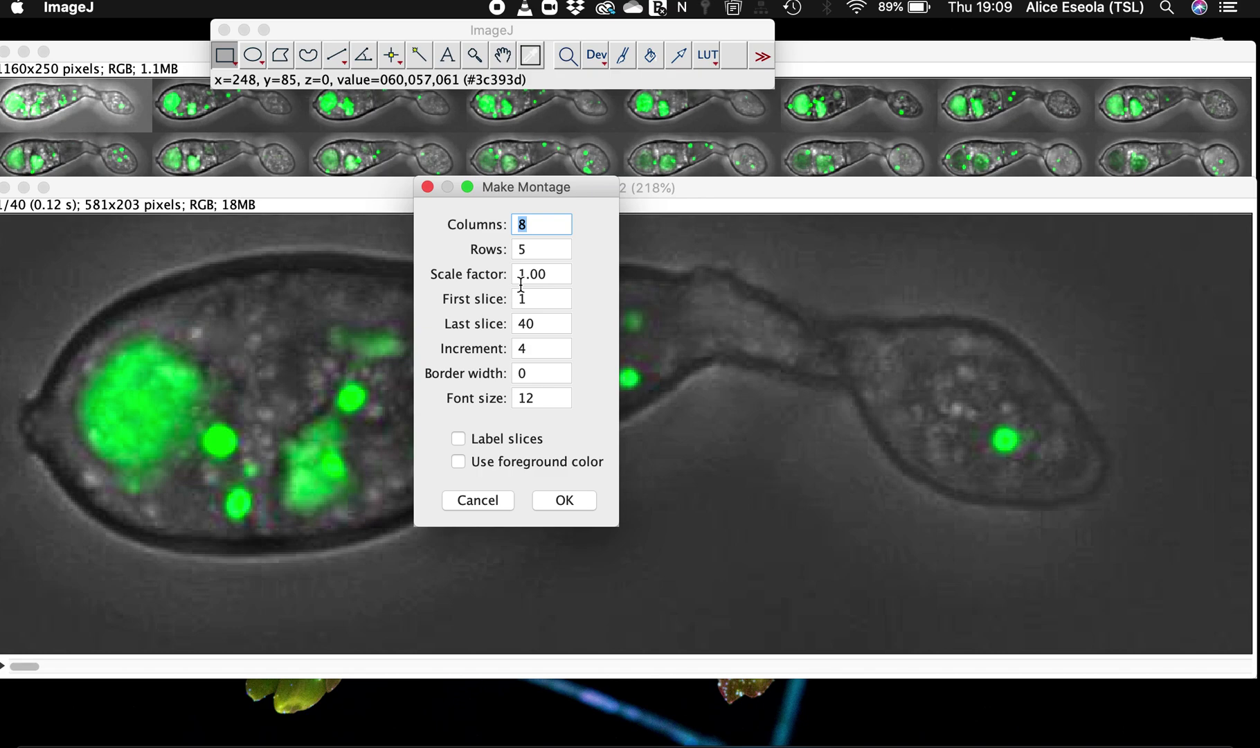
pyautogui.write('5')
pyautogui.click(522, 250)
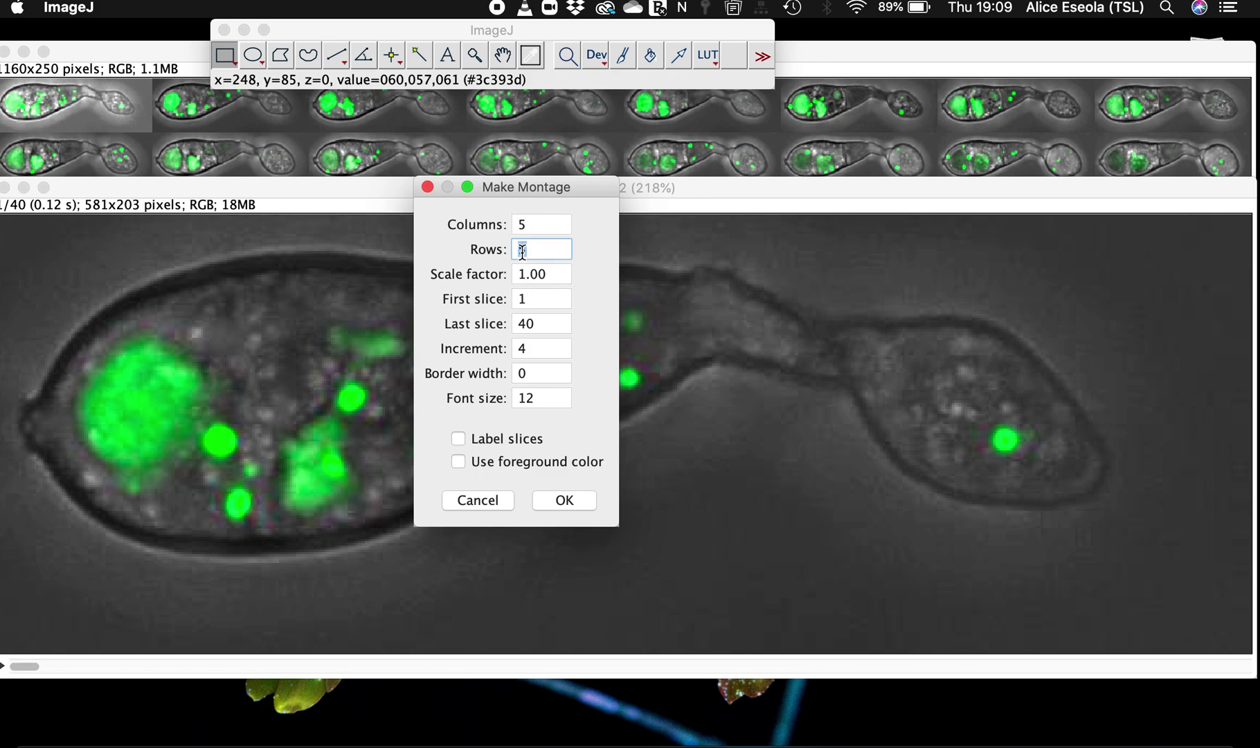
pyautogui.write('2')
pyautogui.click(523, 348)
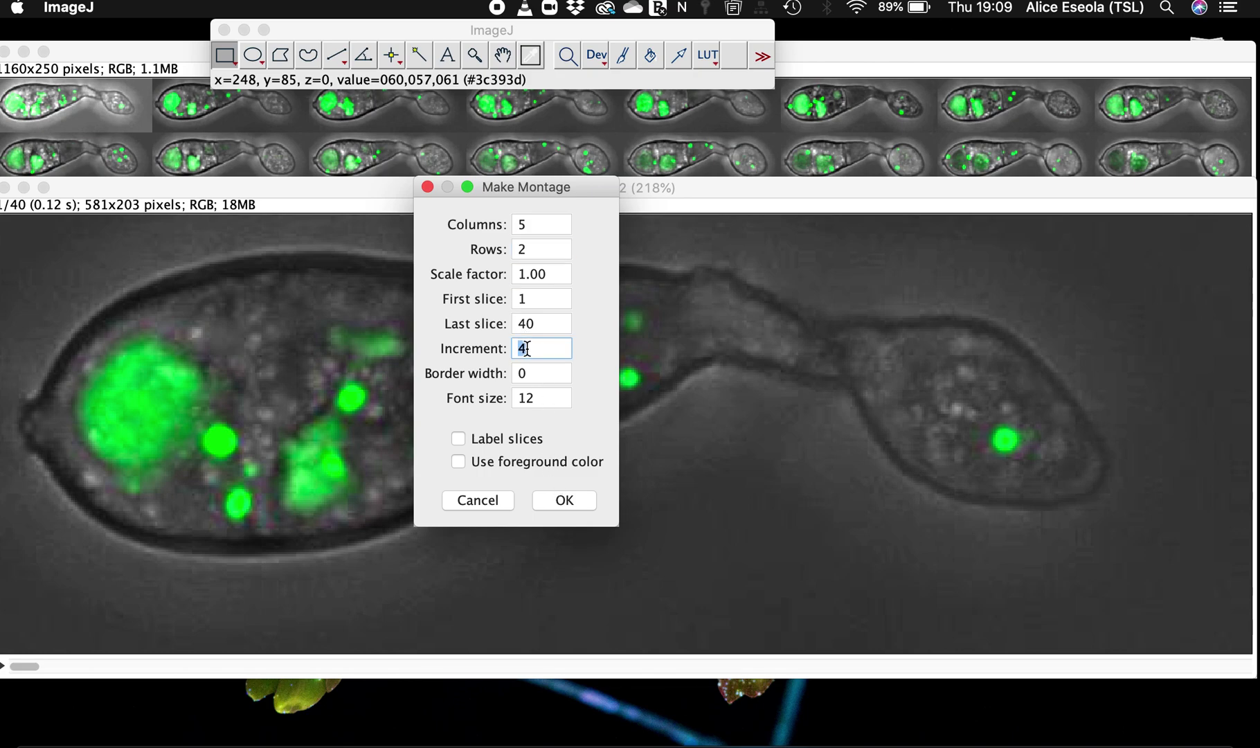
pyautogui.click(564, 499)
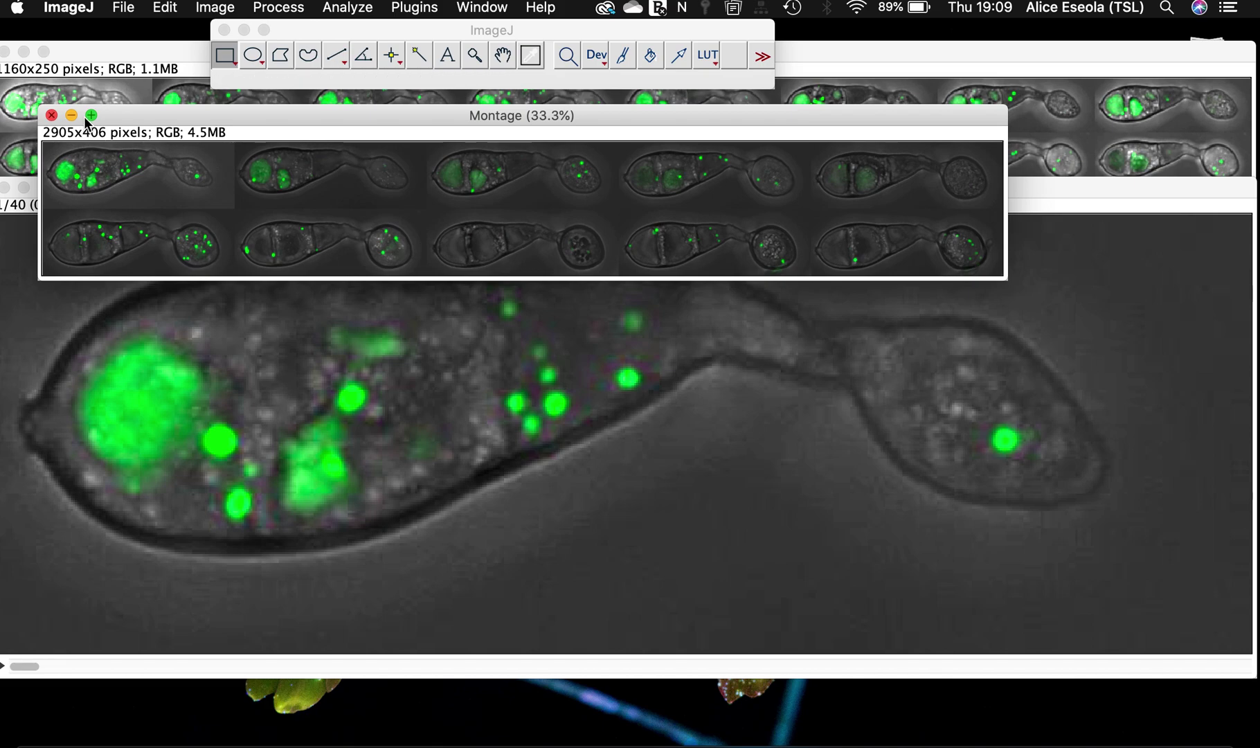
# Compare the 2905x406 montage with the 8×5 one, close it, and return to tutorial-2.
pyautogui.click(90, 116)
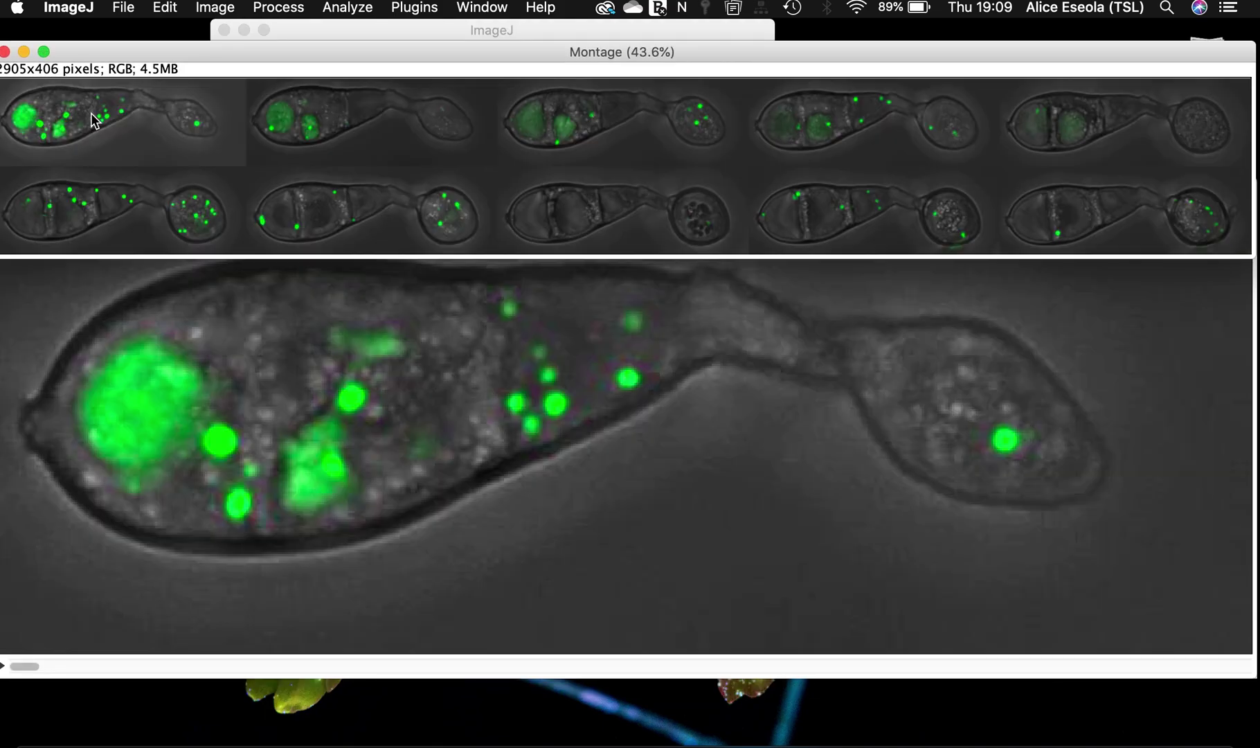
pyautogui.moveTo(146, 51); pyautogui.dragTo(135, 207)
pyautogui.click(103, 43)
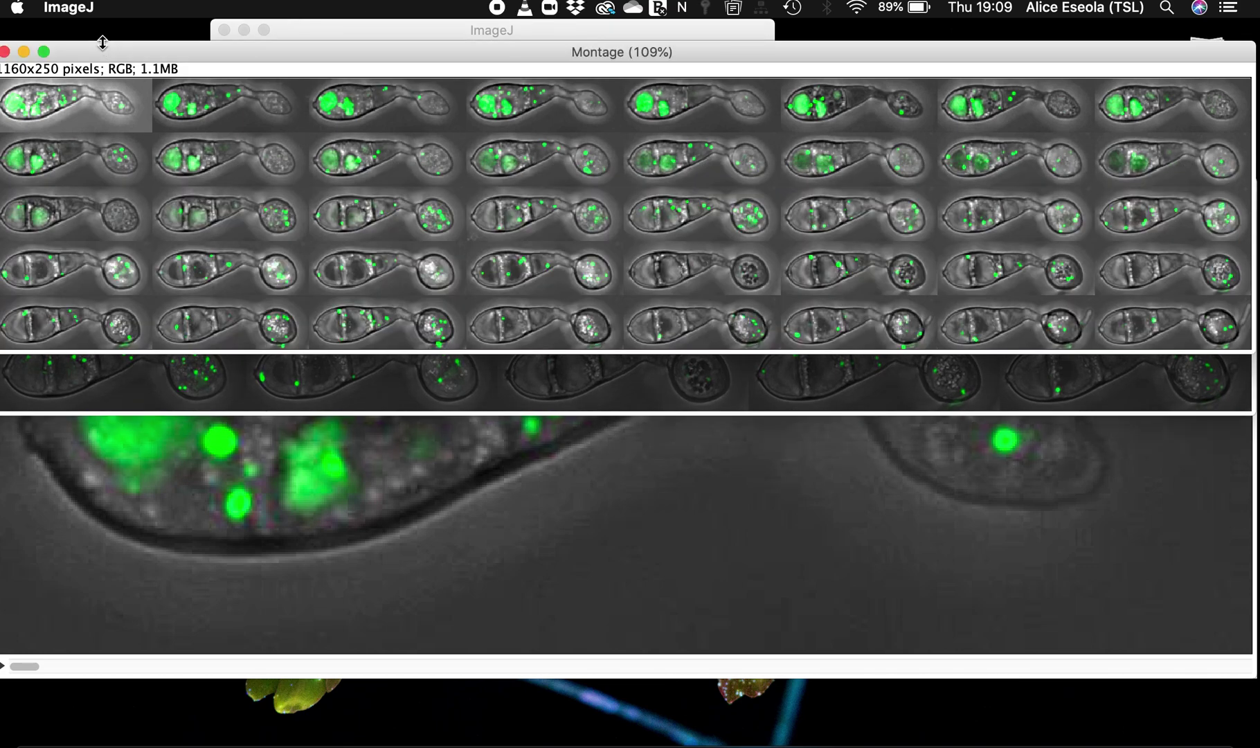
pyautogui.click(176, 377)
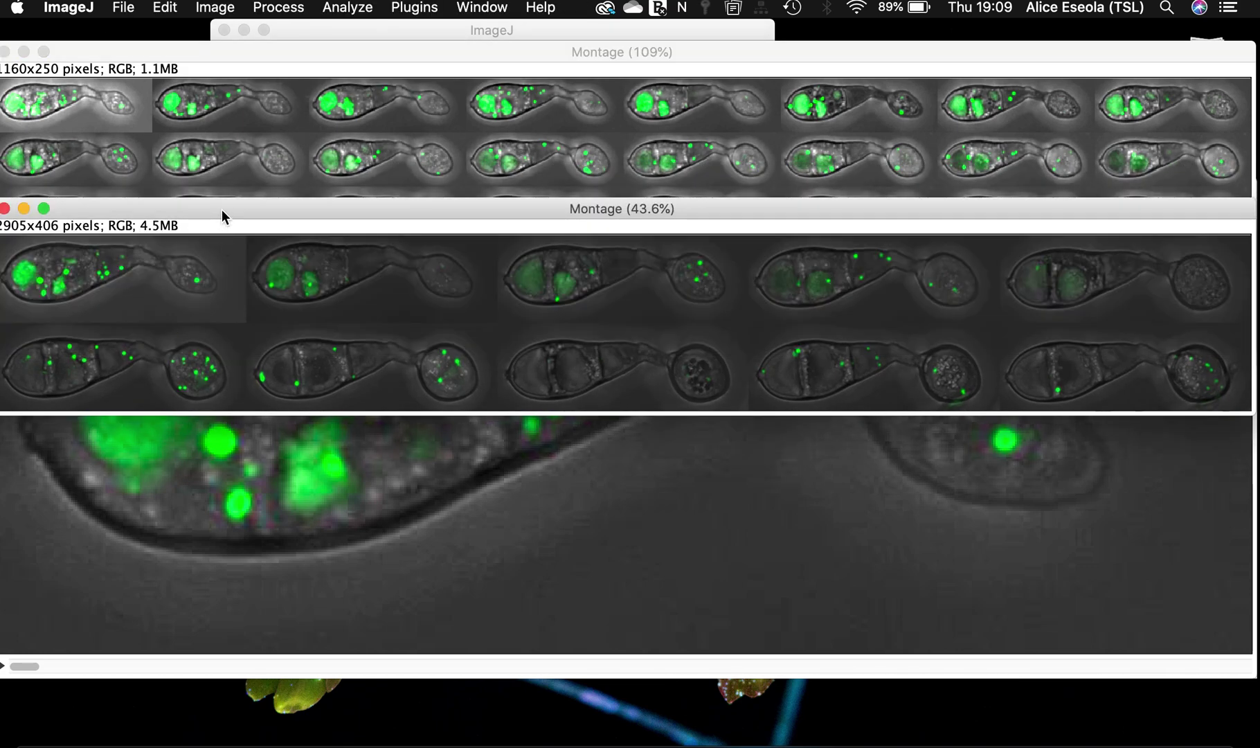
pyautogui.moveTo(222, 209); pyautogui.dragTo(222, 365)
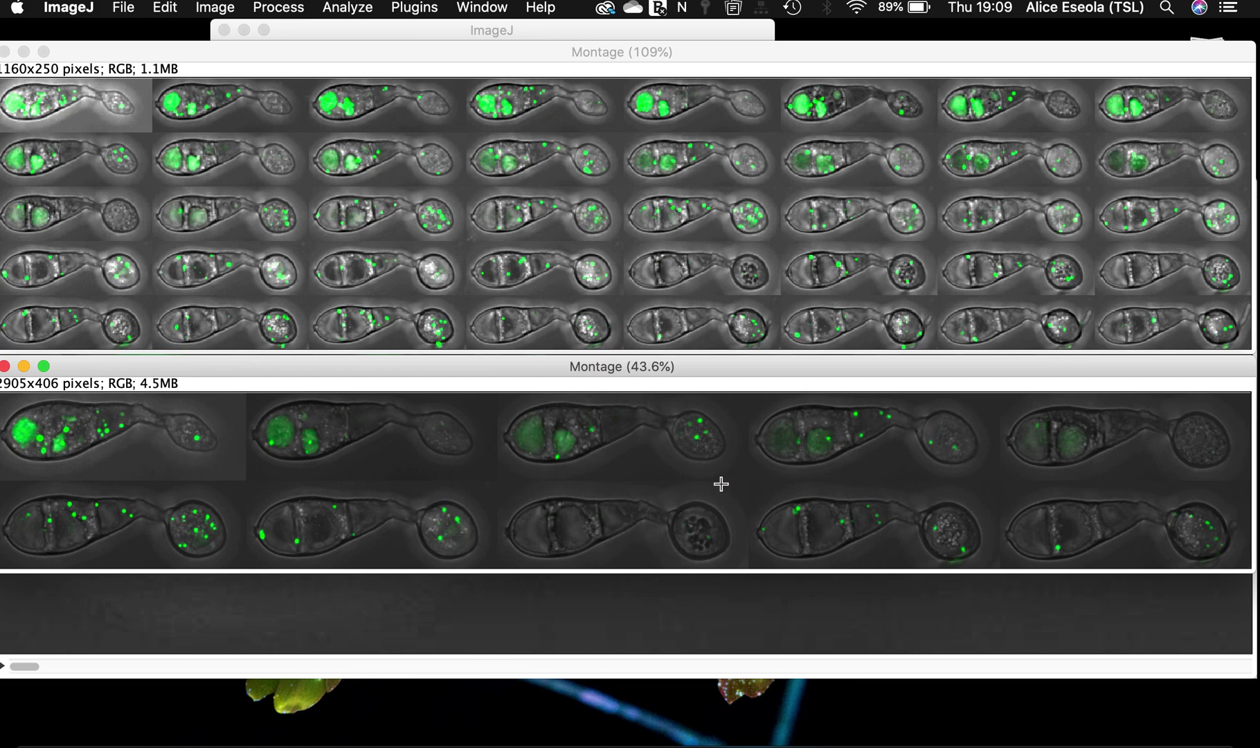
pyautogui.moveTo(644, 366); pyautogui.dragTo(642, 187)
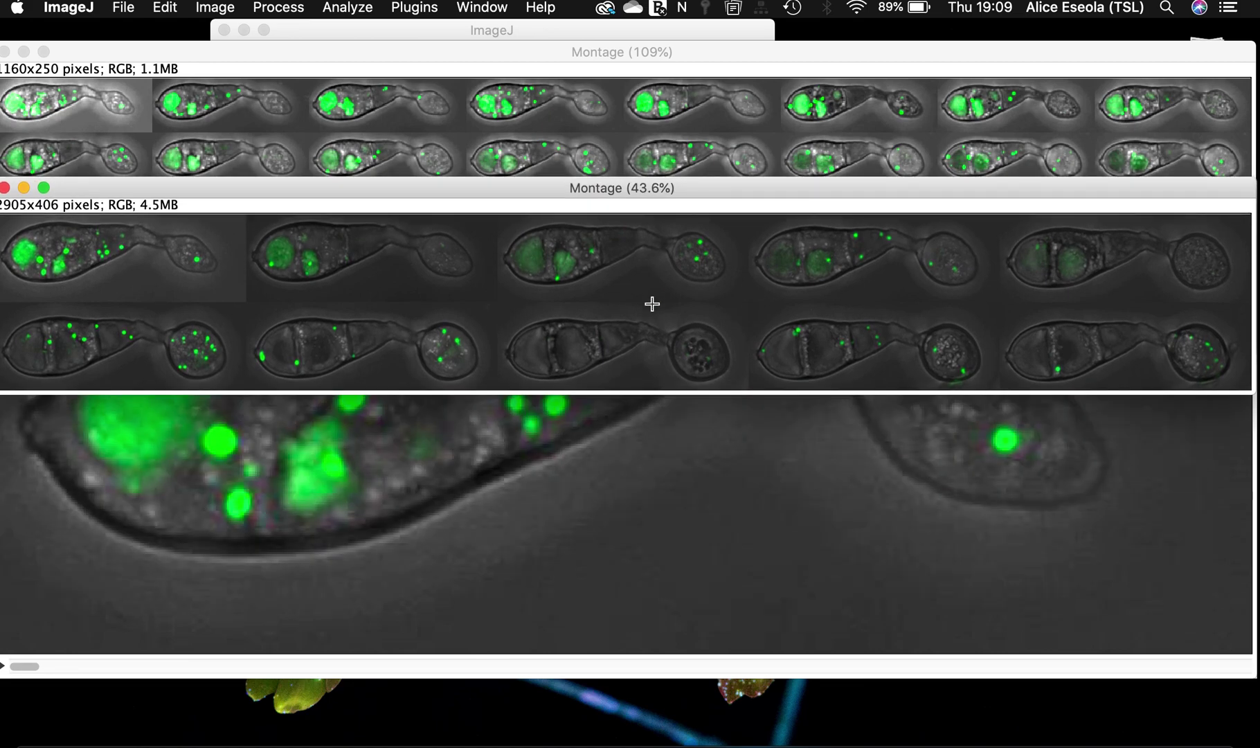
pyautogui.press('super+w')
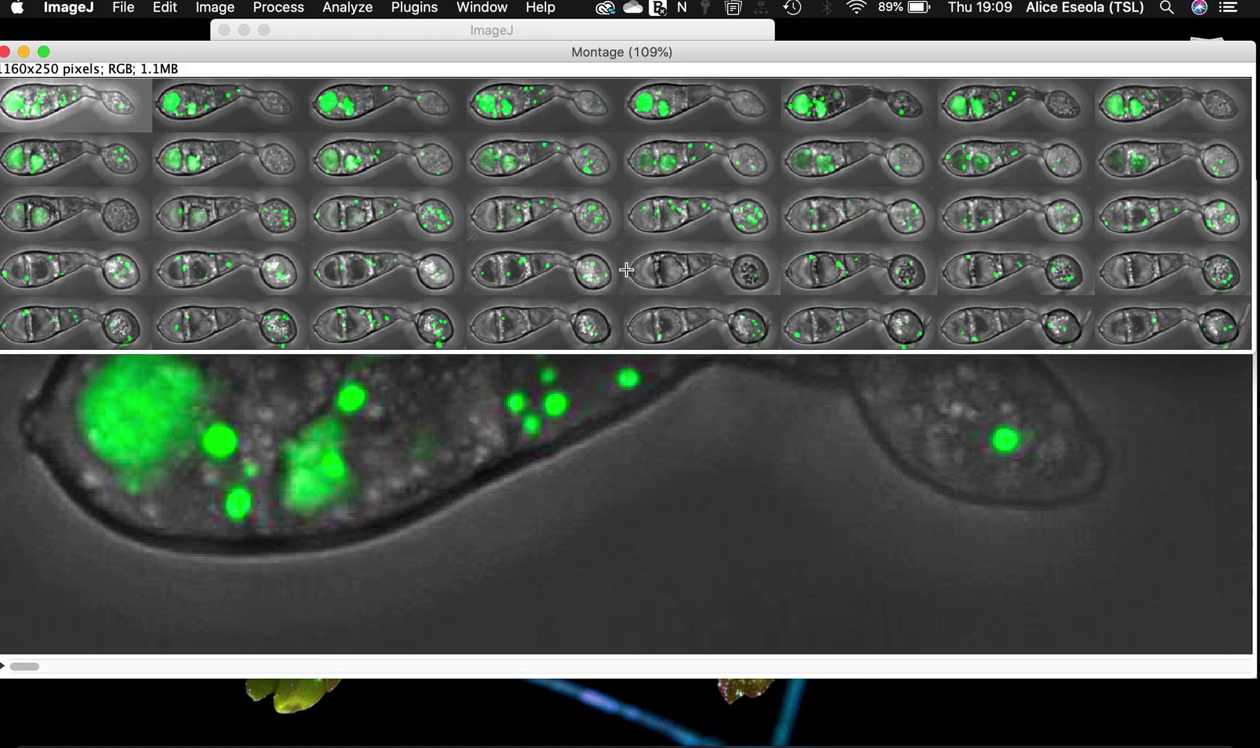
pyautogui.click(558, 478)
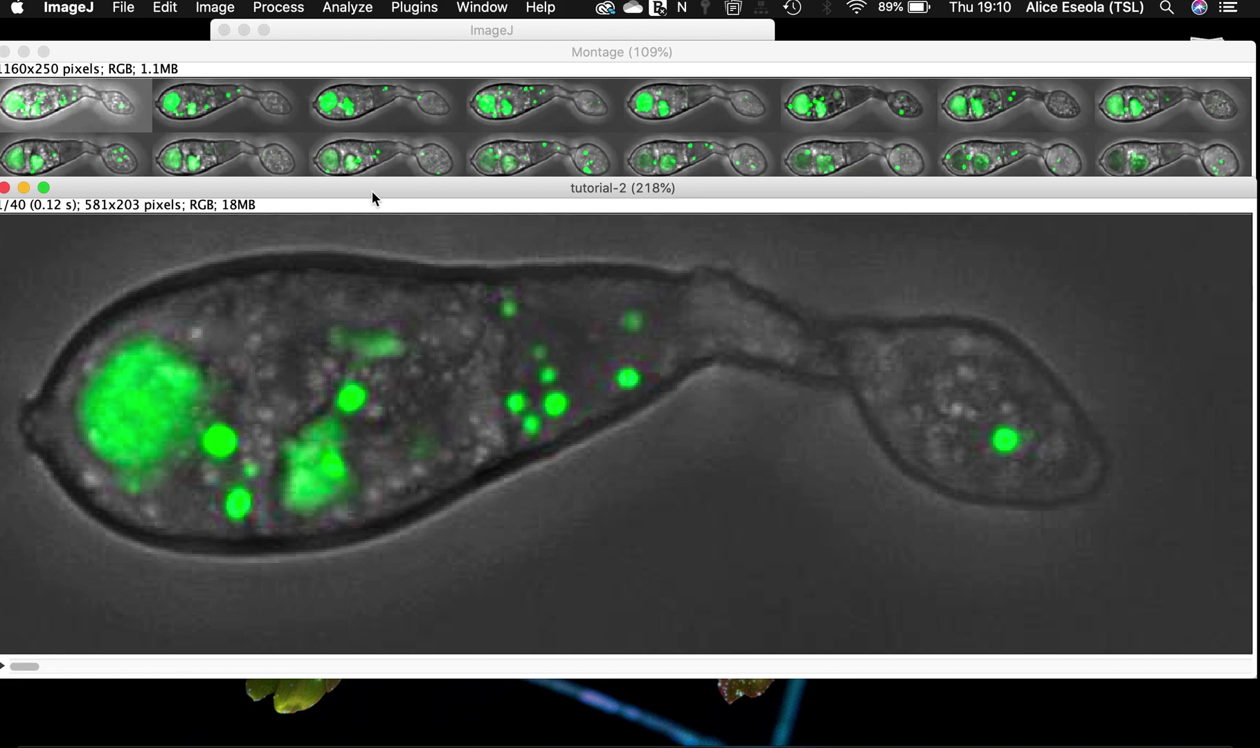
# In Make Montage, set Increment 2, Rows 4 and Scale factor 1.5.
pyautogui.click(222, 5)
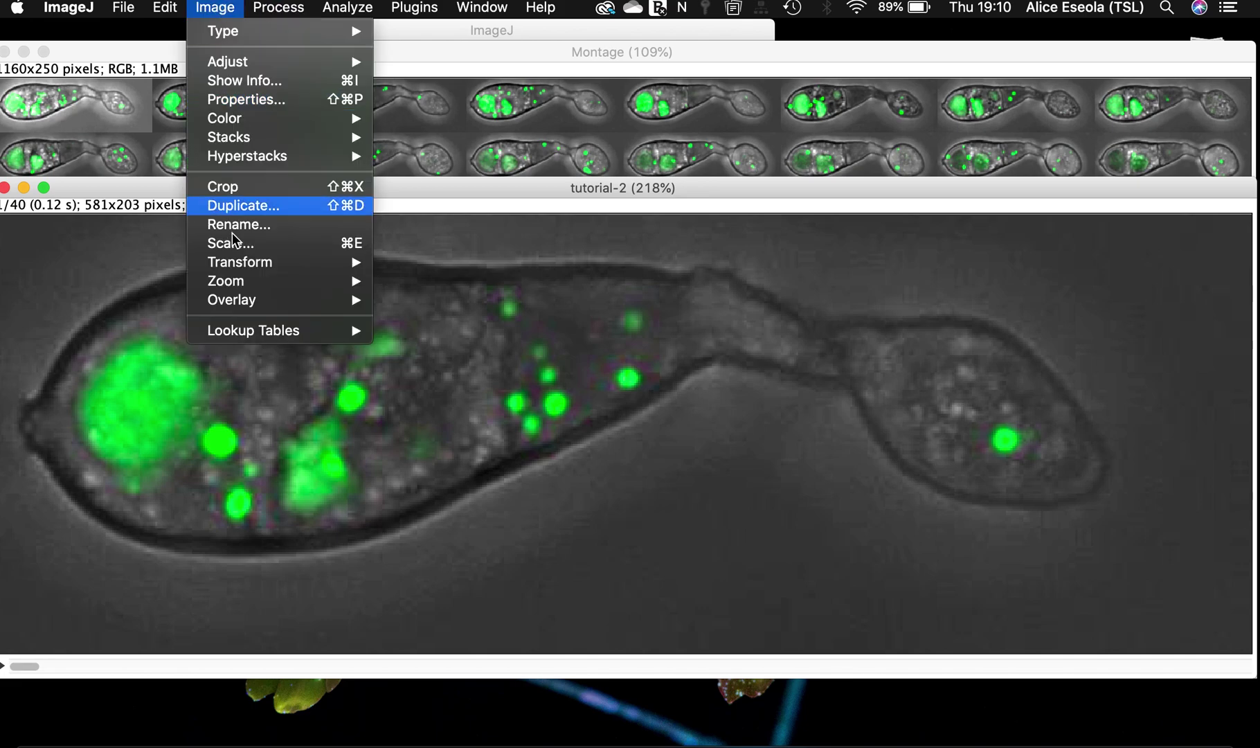
pyautogui.moveTo(260, 141)
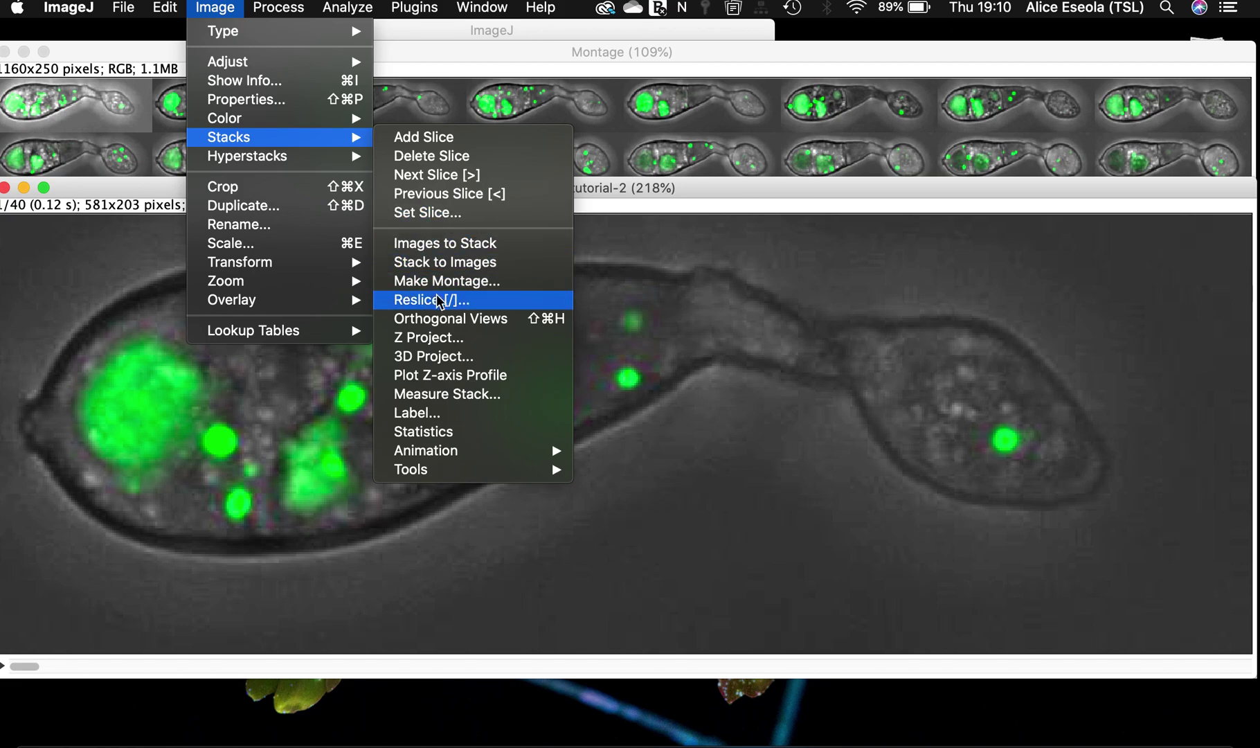
pyautogui.click(426, 286)
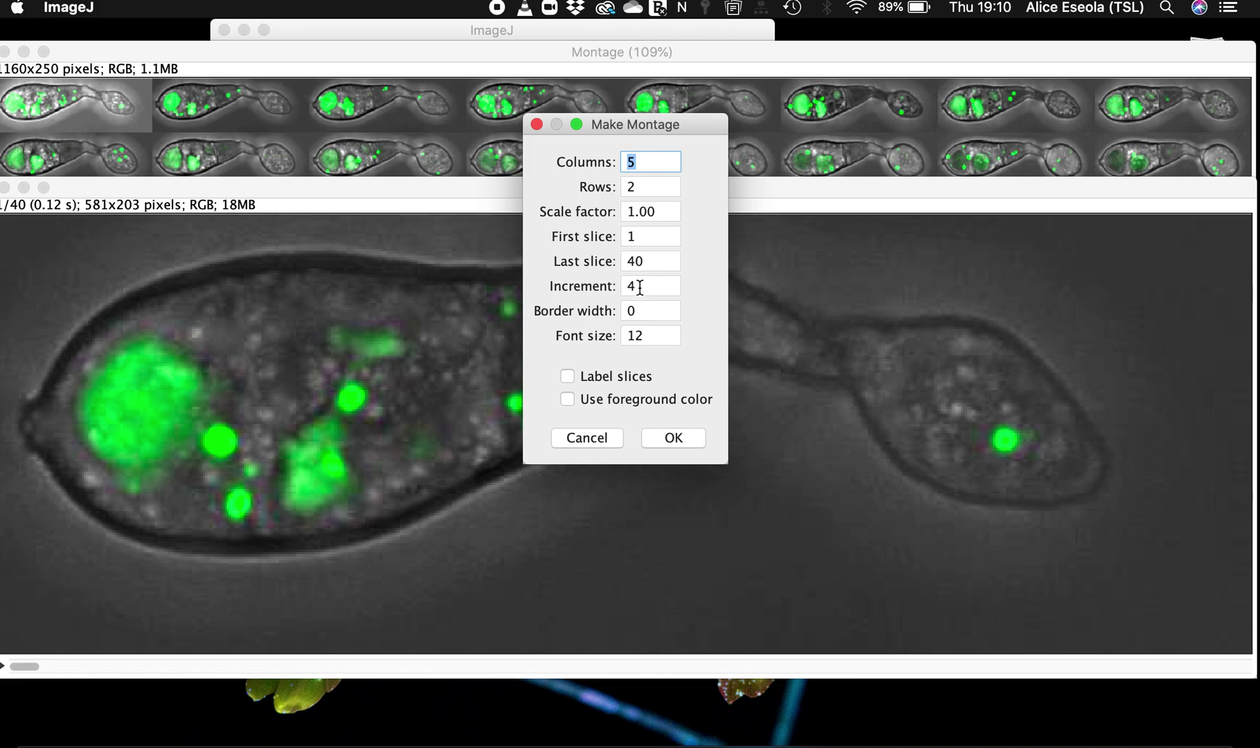
pyautogui.doubleClick(647, 213)
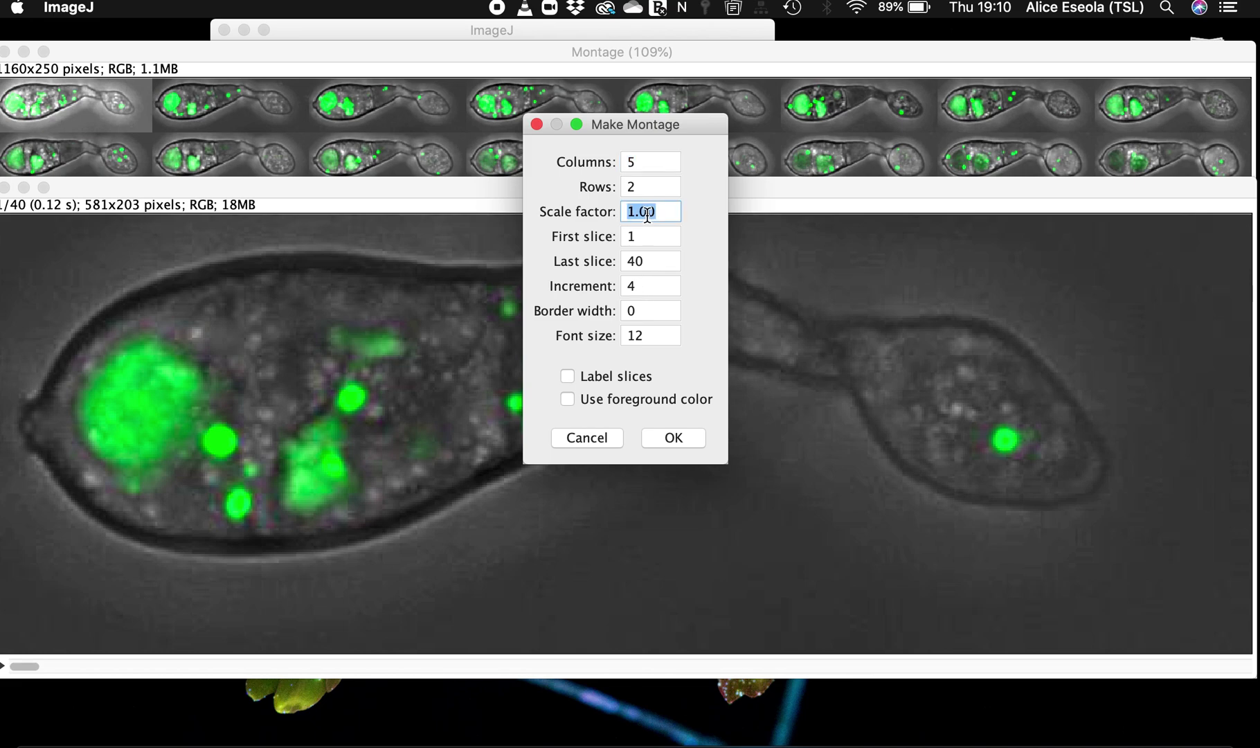
pyautogui.doubleClick(640, 286)
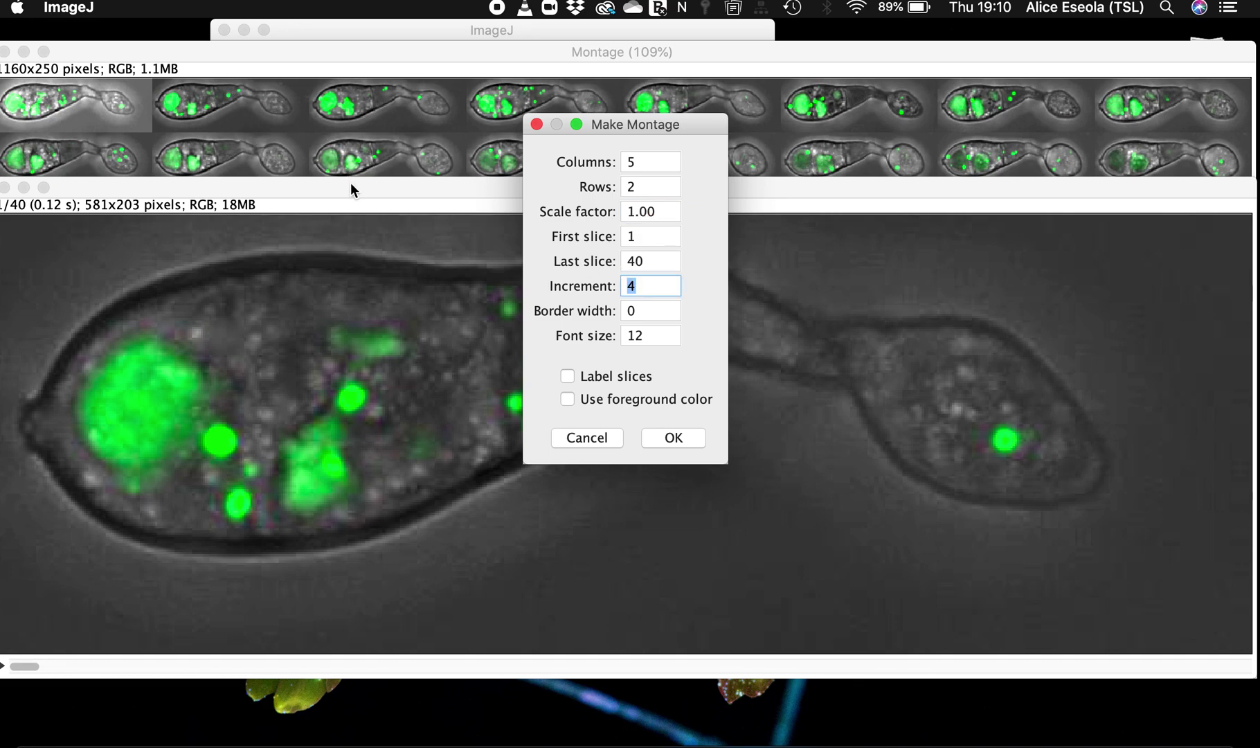
pyautogui.write('2')
pyautogui.doubleClick(630, 184)
pyautogui.write('4')
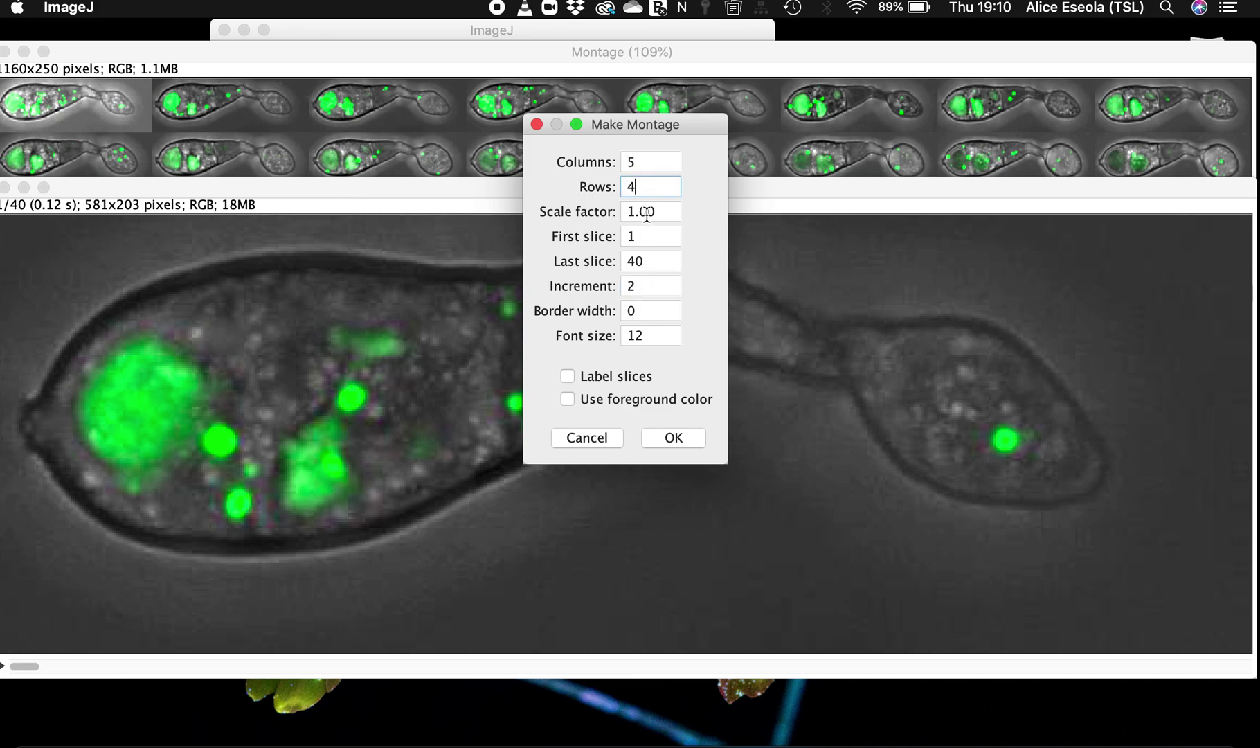
pyautogui.doubleClick(644, 211)
pyautogui.write('1.5')
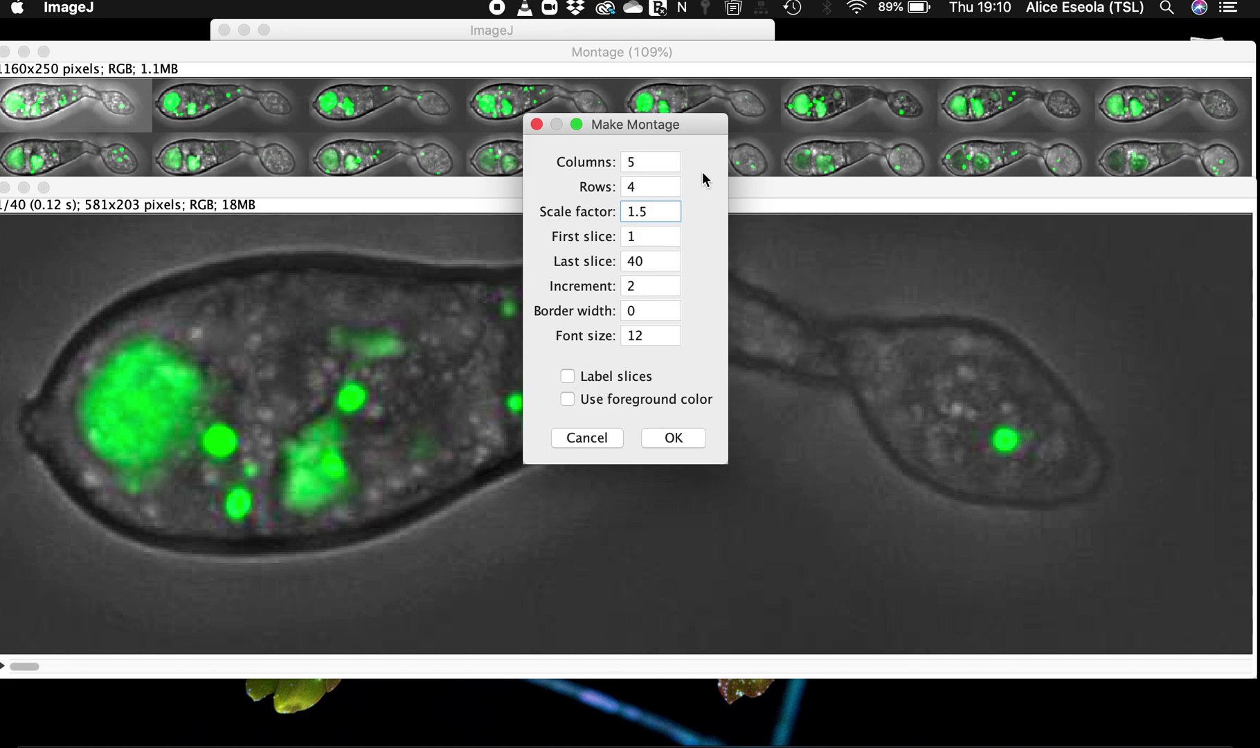
# Turn on Label slices and create the 5×4 montage.
pyautogui.moveTo(640, 119); pyautogui.dragTo(570, 234)
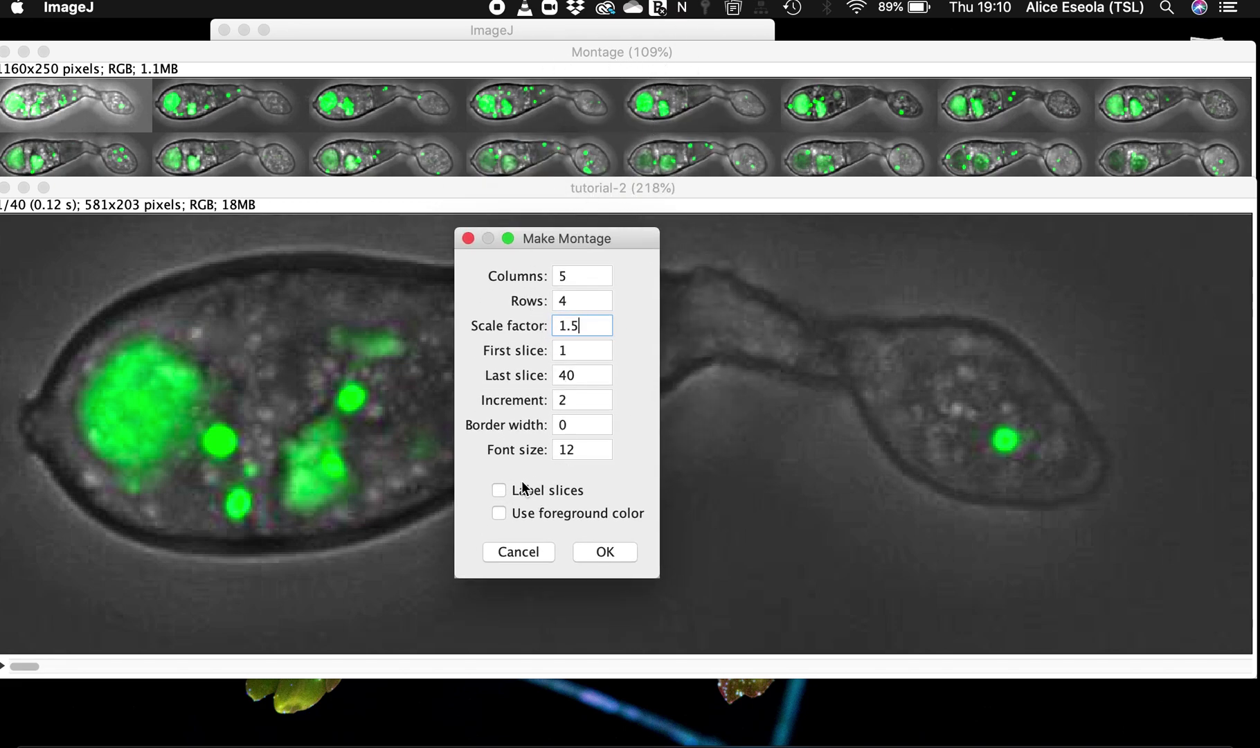
pyautogui.click(498, 490)
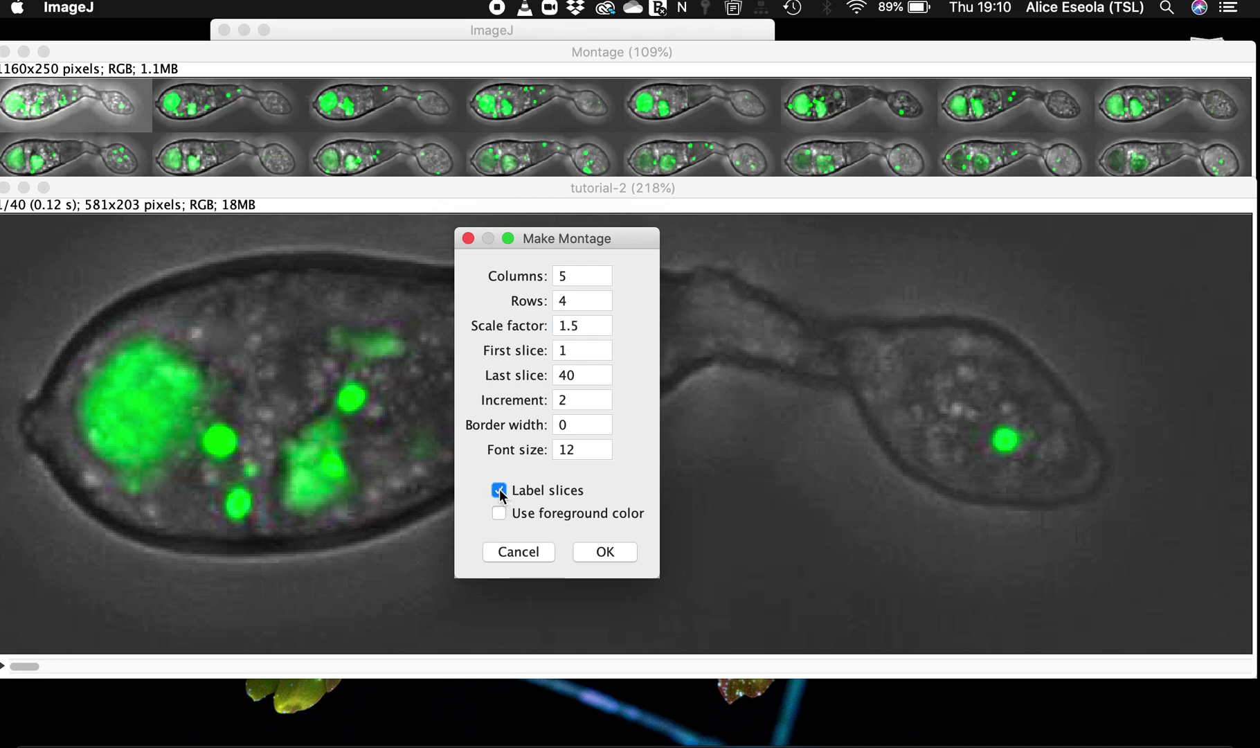
pyautogui.click(605, 552)
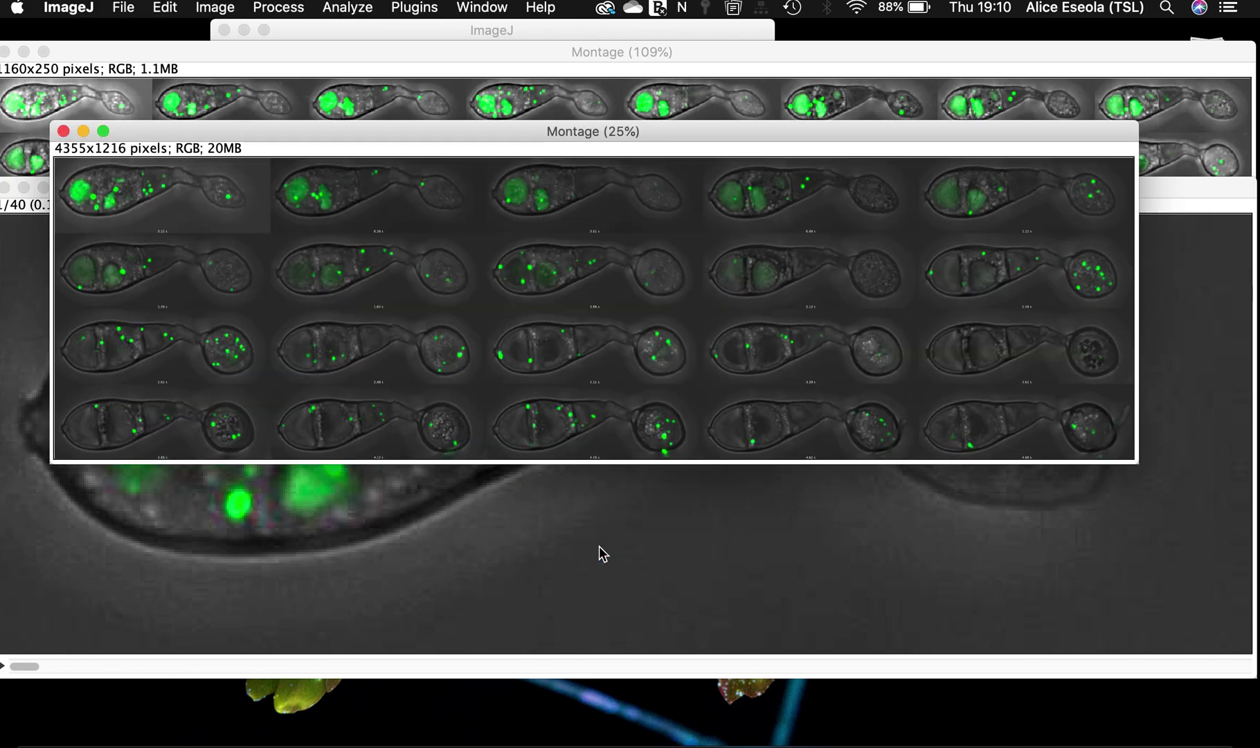
# Zoom into the 4355x1216 montage to check its tiny labels, close it, and zoom tutorial-2 out.
pyautogui.click(104, 132)
pyautogui.press('+')
pyautogui.press('+')
pyautogui.press('+')
pyautogui.press('+')
pyautogui.press('+')
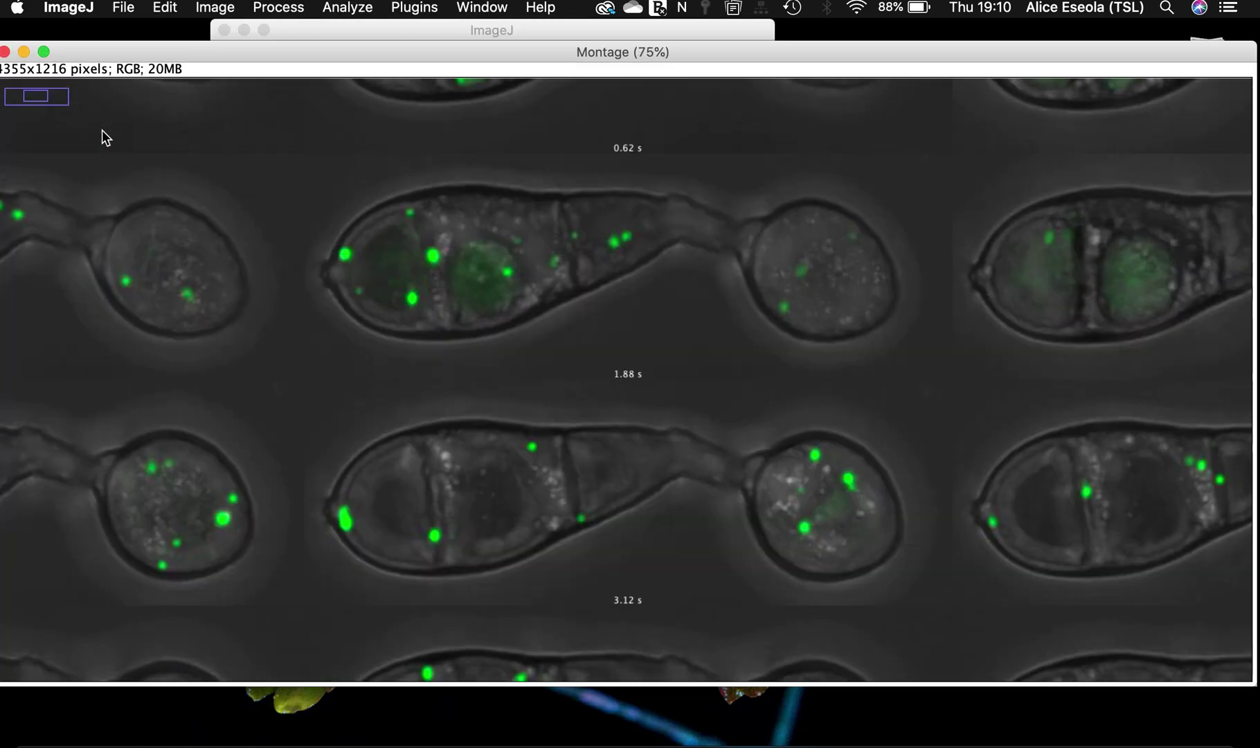
pyautogui.press('-')
pyautogui.press('-')
pyautogui.press('-')
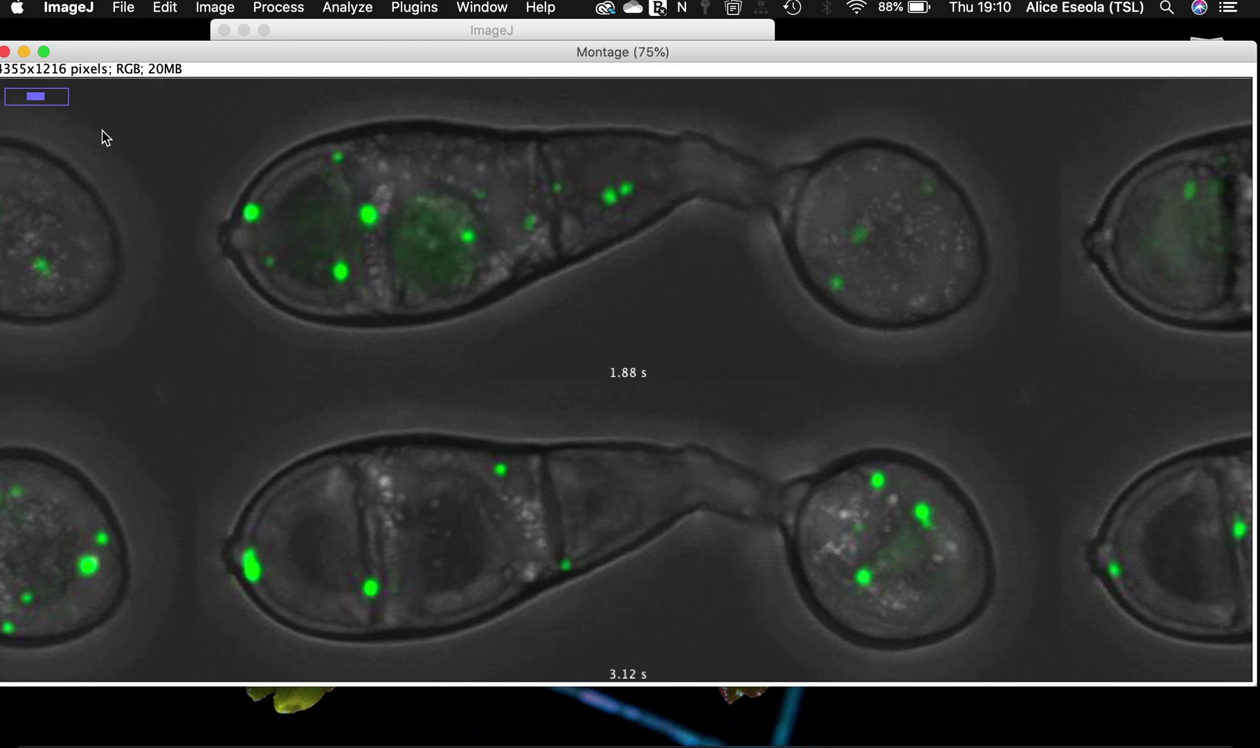
pyautogui.press('-')
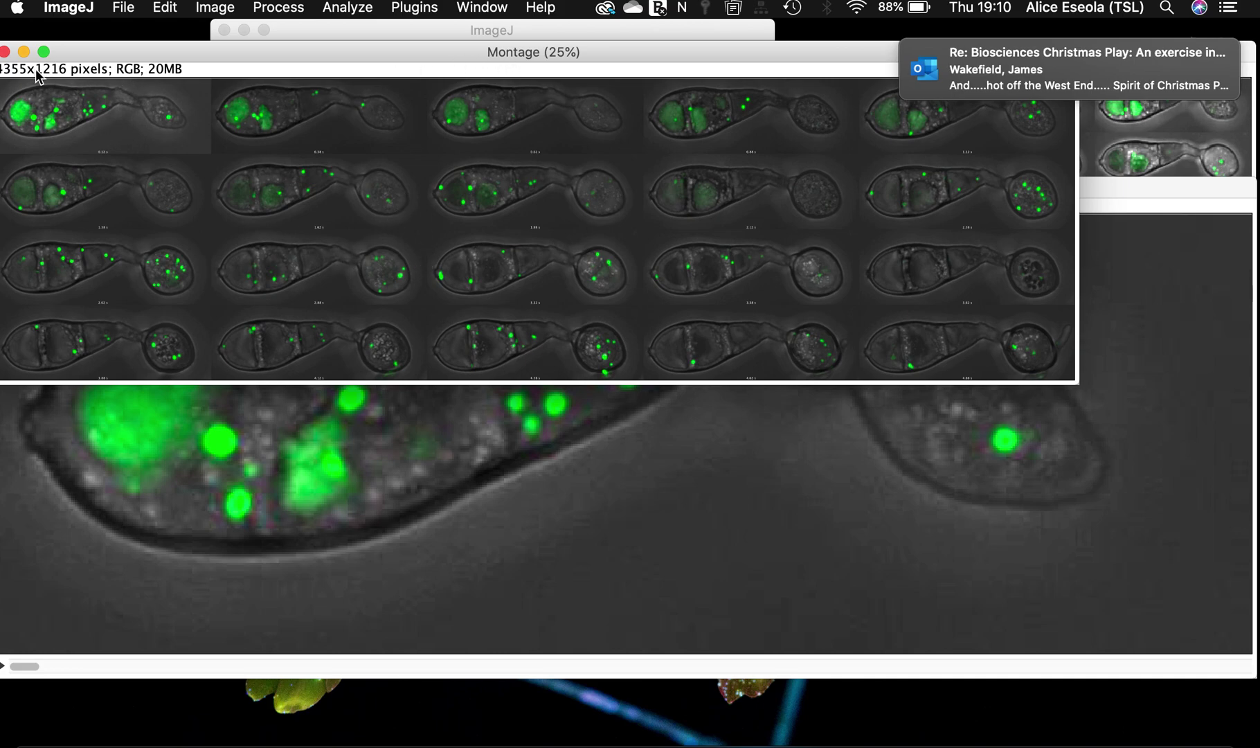
pyautogui.click(5, 51)
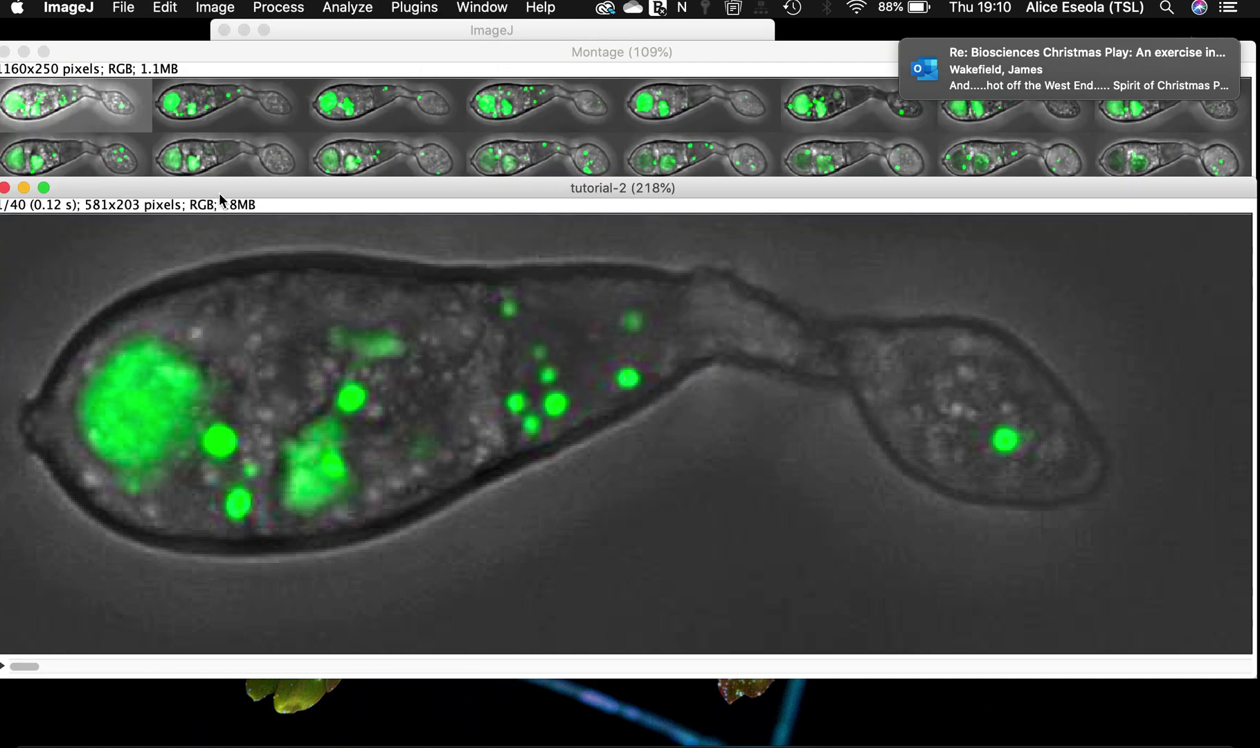
pyautogui.press('-')
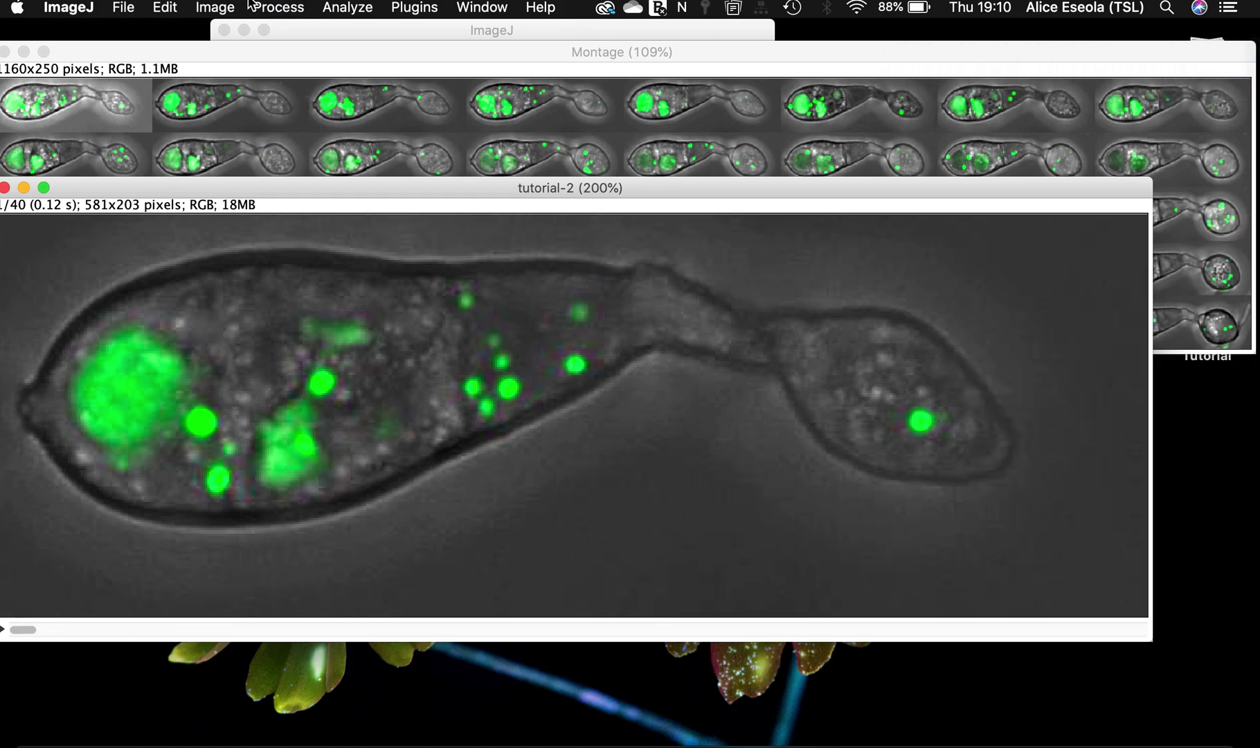
pyautogui.click(234, 6)
# Cancel the accidentally opened Z Project dialog without making a projection.
pyautogui.moveTo(264, 136)
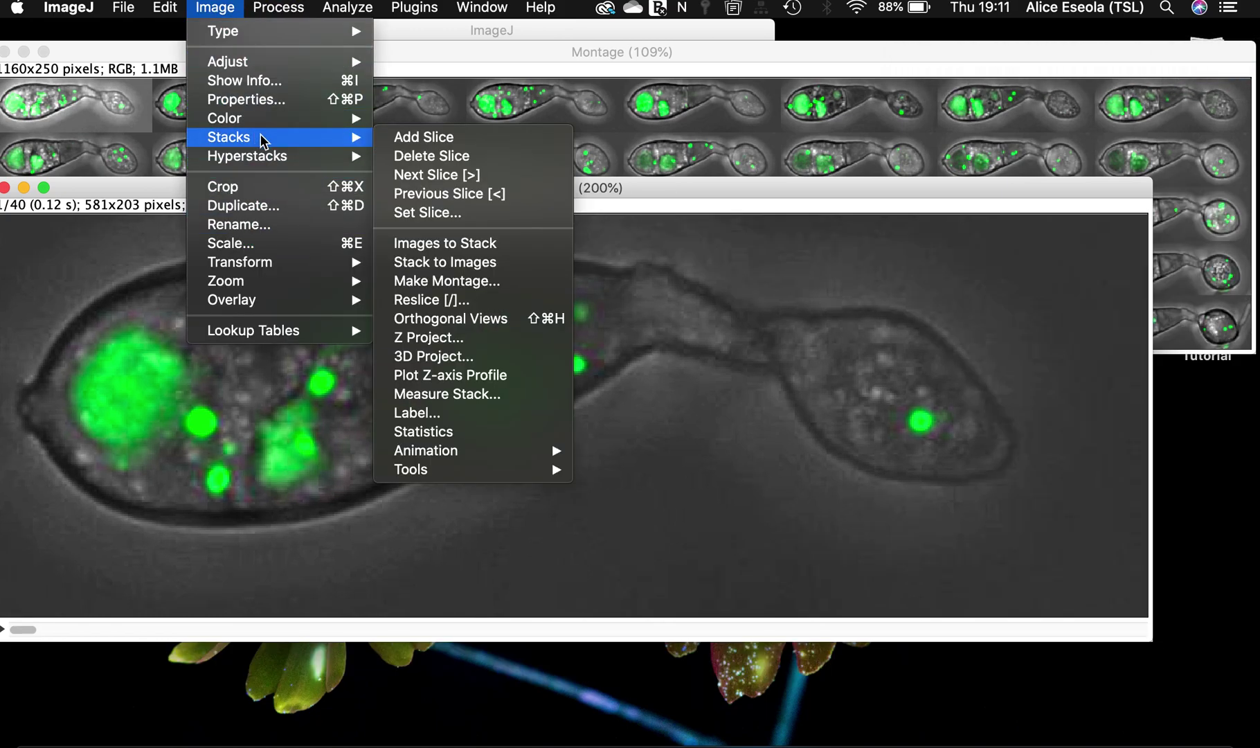
pyautogui.click(462, 337)
pyautogui.click(631, 306)
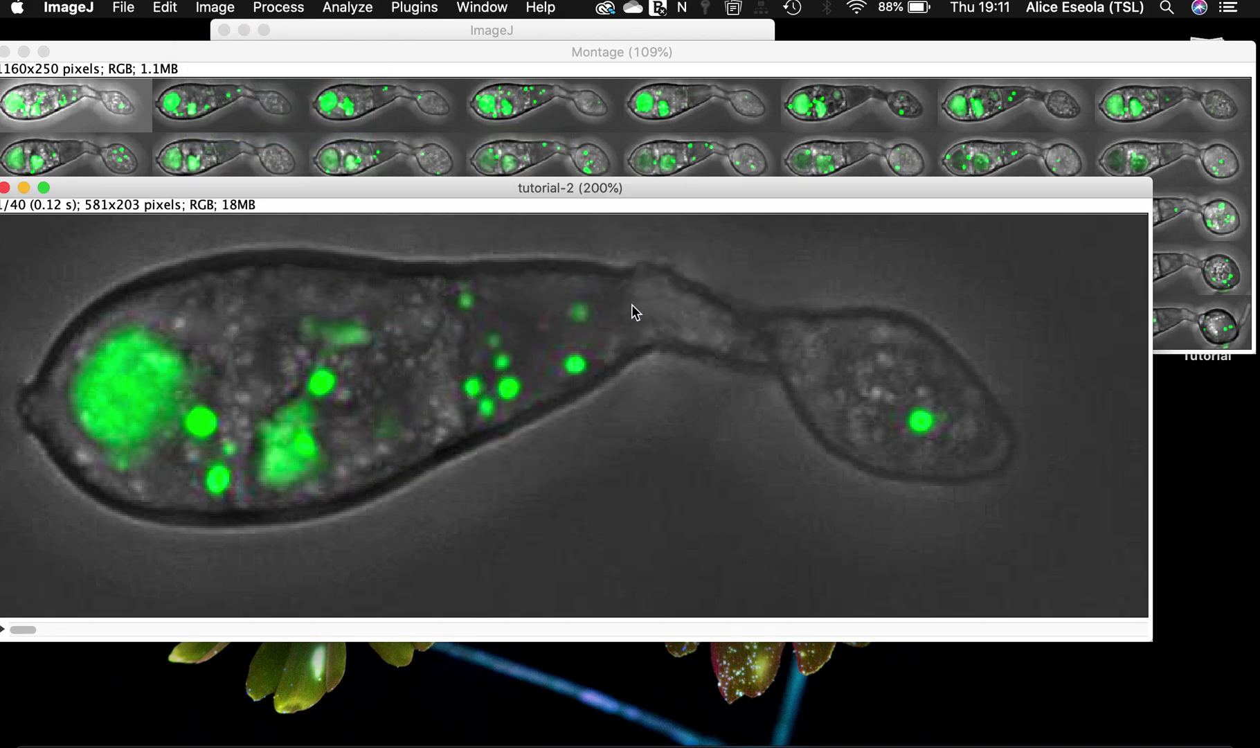
pyautogui.click(215, 8)
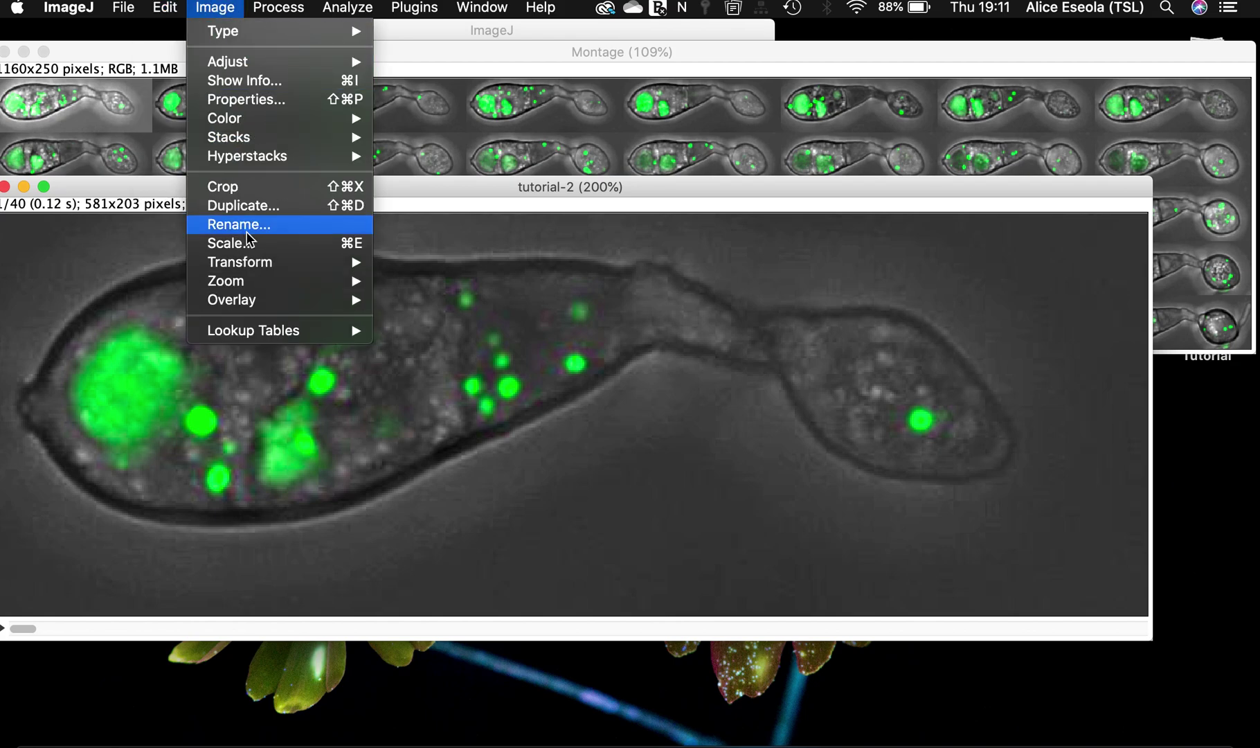
# Make a montage with Font size 30, Columns 4 and Rows 5.
pyautogui.moveTo(243, 155)
pyautogui.moveTo(277, 137)
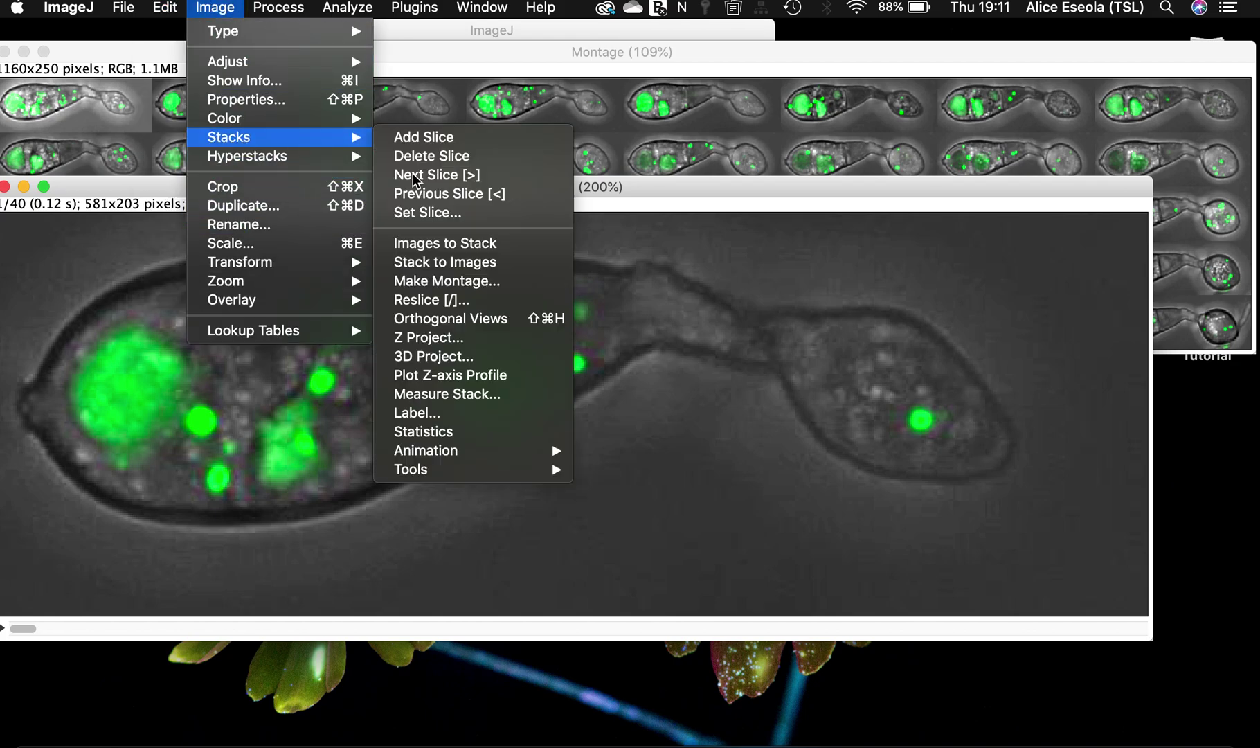
pyautogui.click(461, 282)
pyautogui.doubleClick(641, 333)
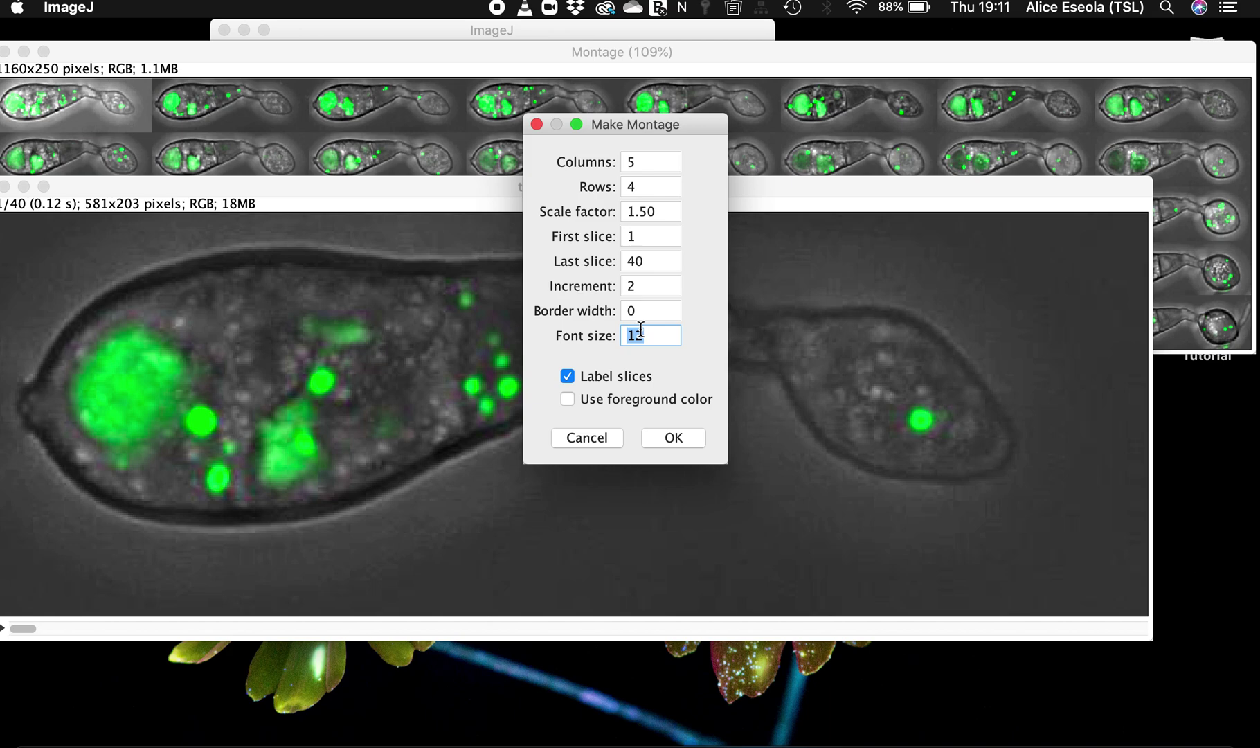
pyautogui.write('30')
pyautogui.click(639, 291)
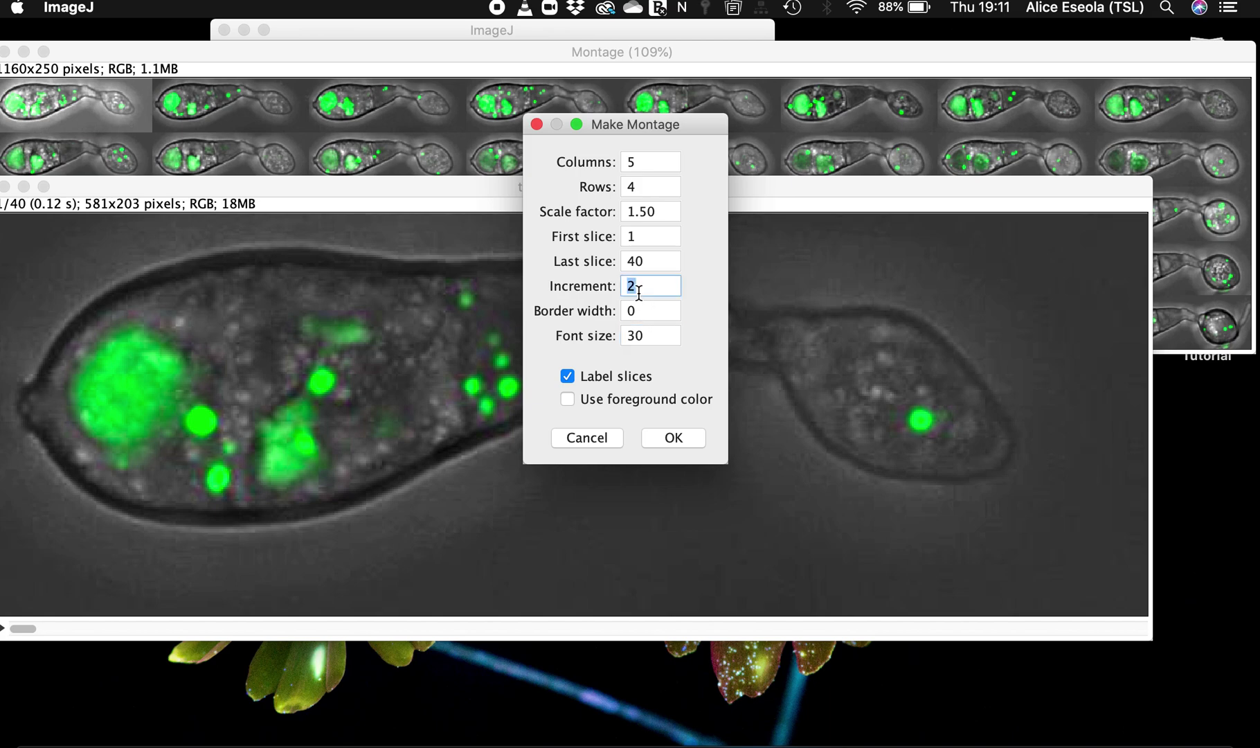
pyautogui.click(634, 163)
pyautogui.write('4')
pyautogui.click(633, 187)
pyautogui.write('5')
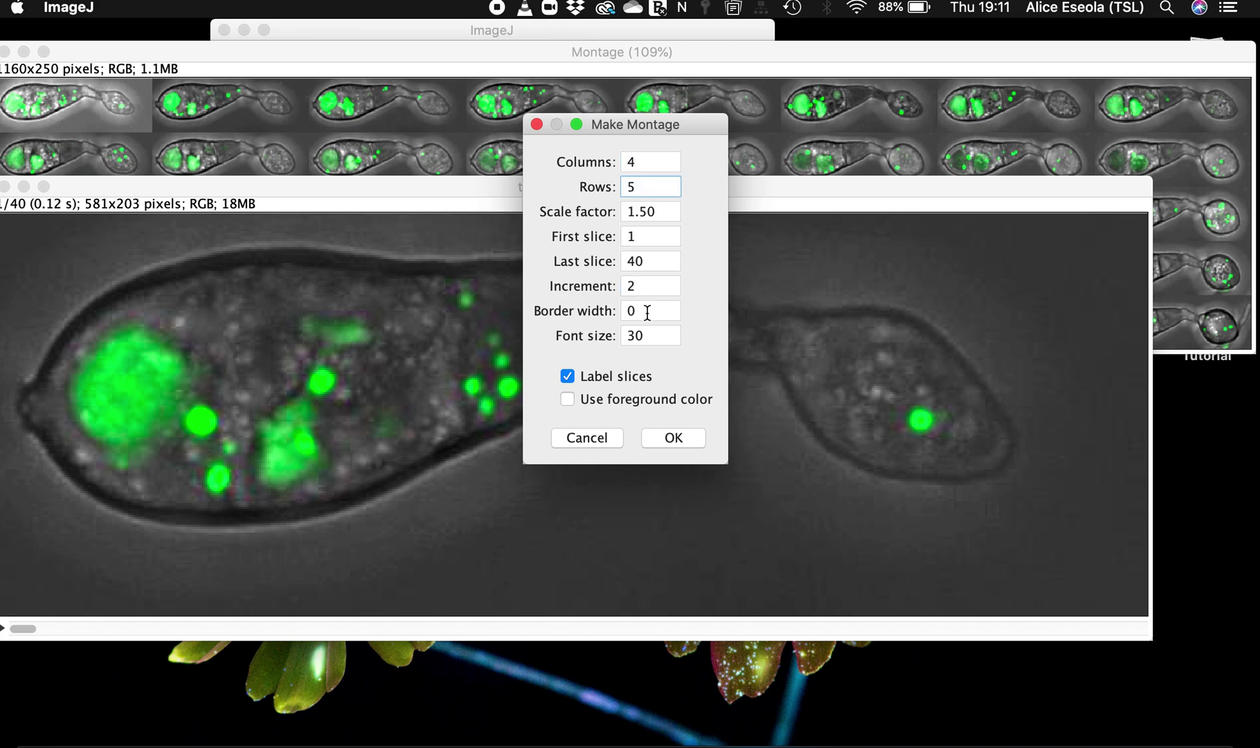
pyautogui.click(671, 438)
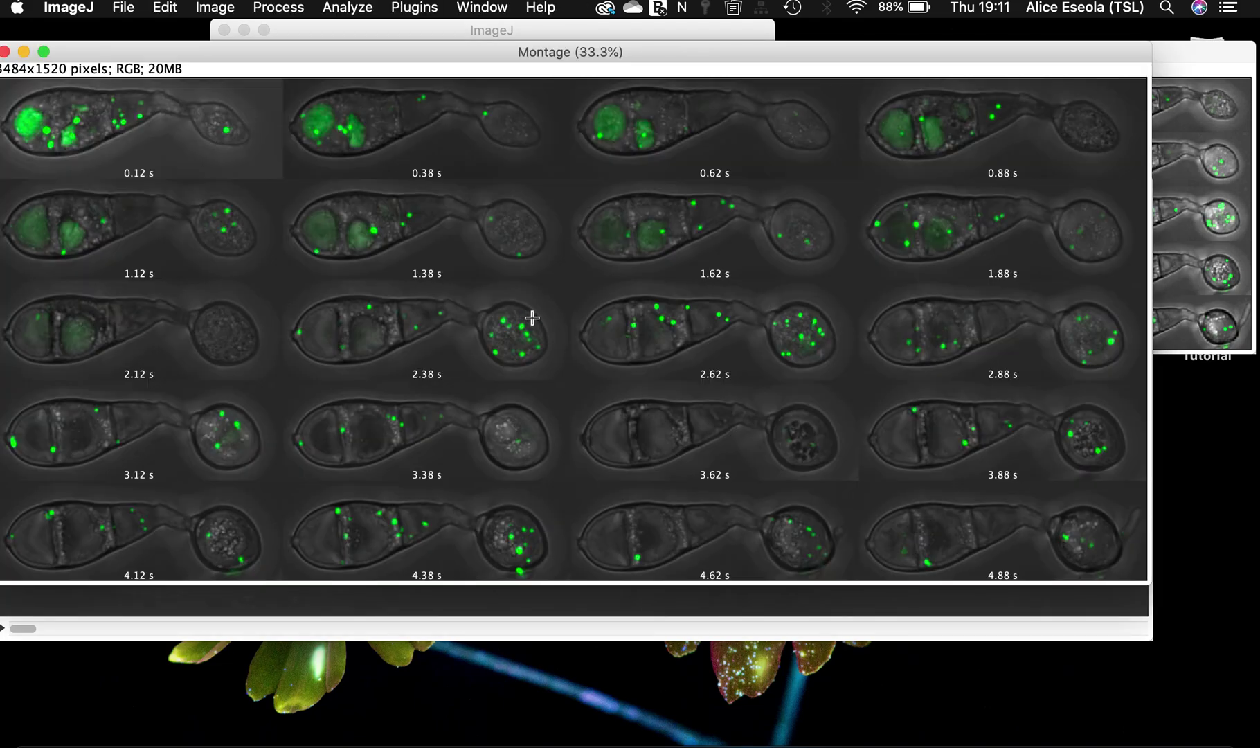
# Zoom around the 2.38 s frame, maximise the 4×5 montage window, then switch to PowerPoint.
pyautogui.press('+')
pyautogui.press('+')
pyautogui.press('+')
pyautogui.press('-')
pyautogui.press('-')
pyautogui.press('-')
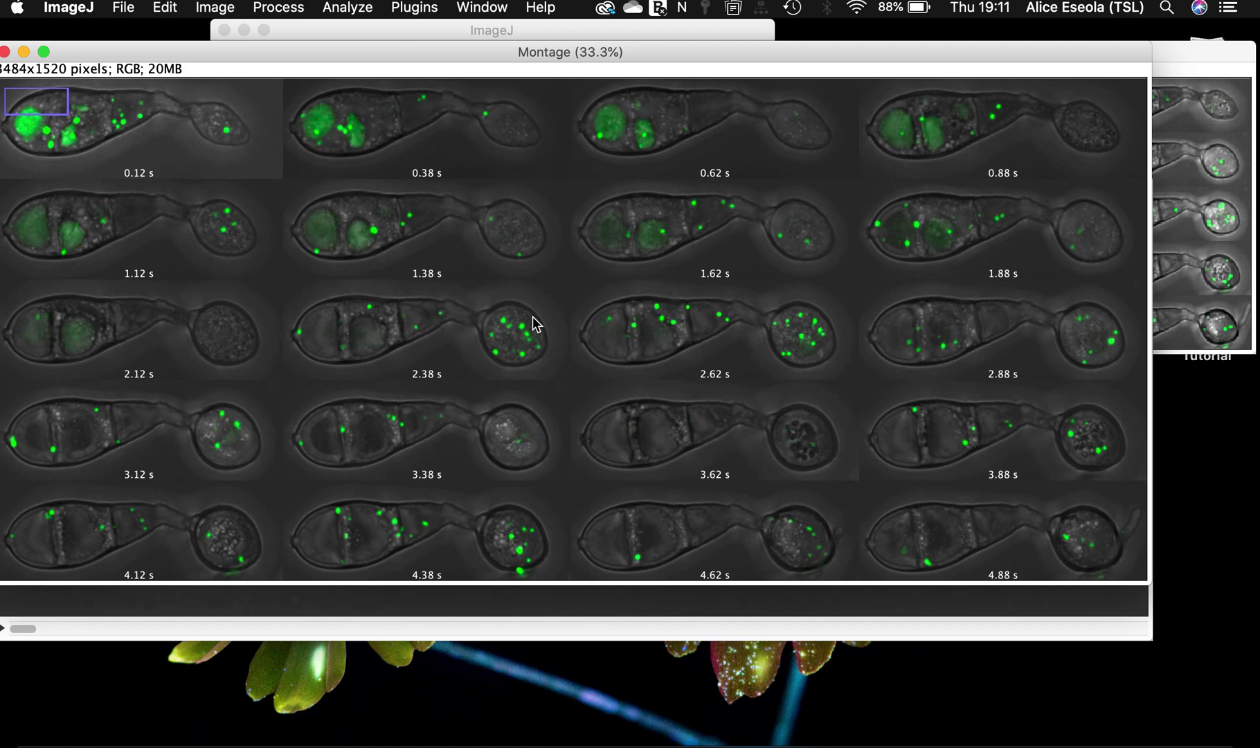
pyautogui.press('-')
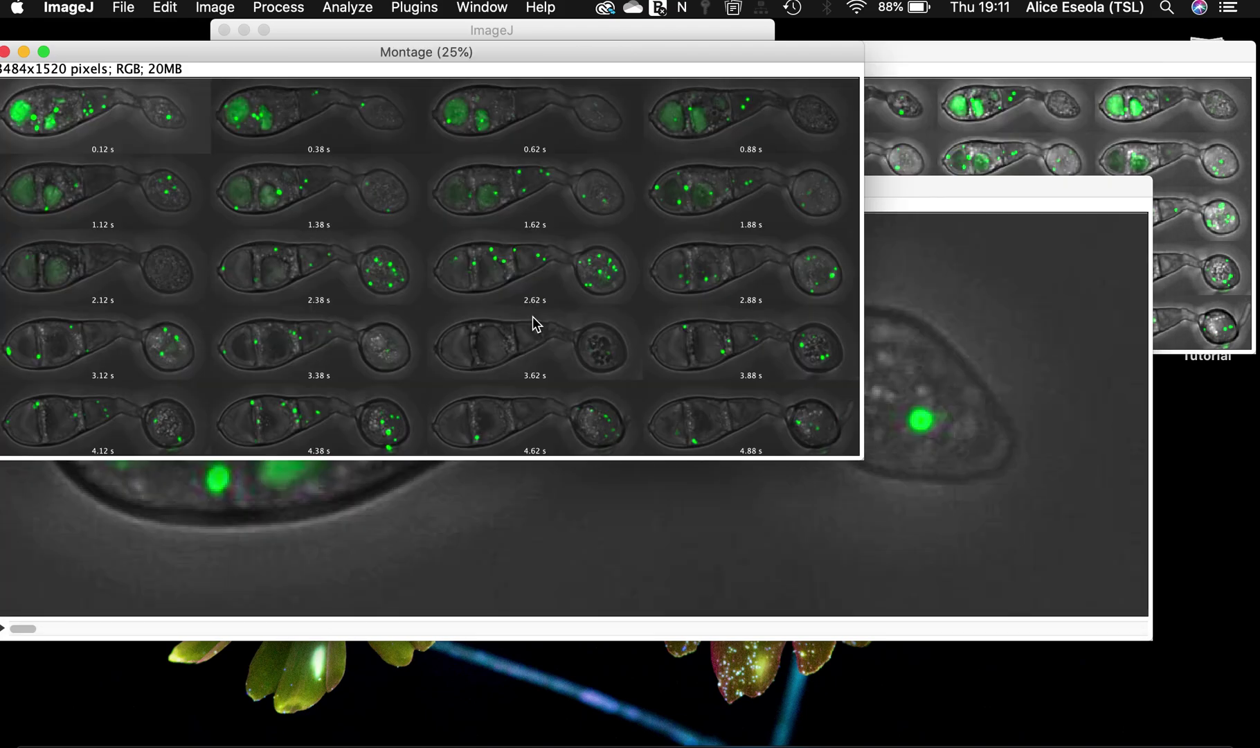
pyautogui.click(44, 51)
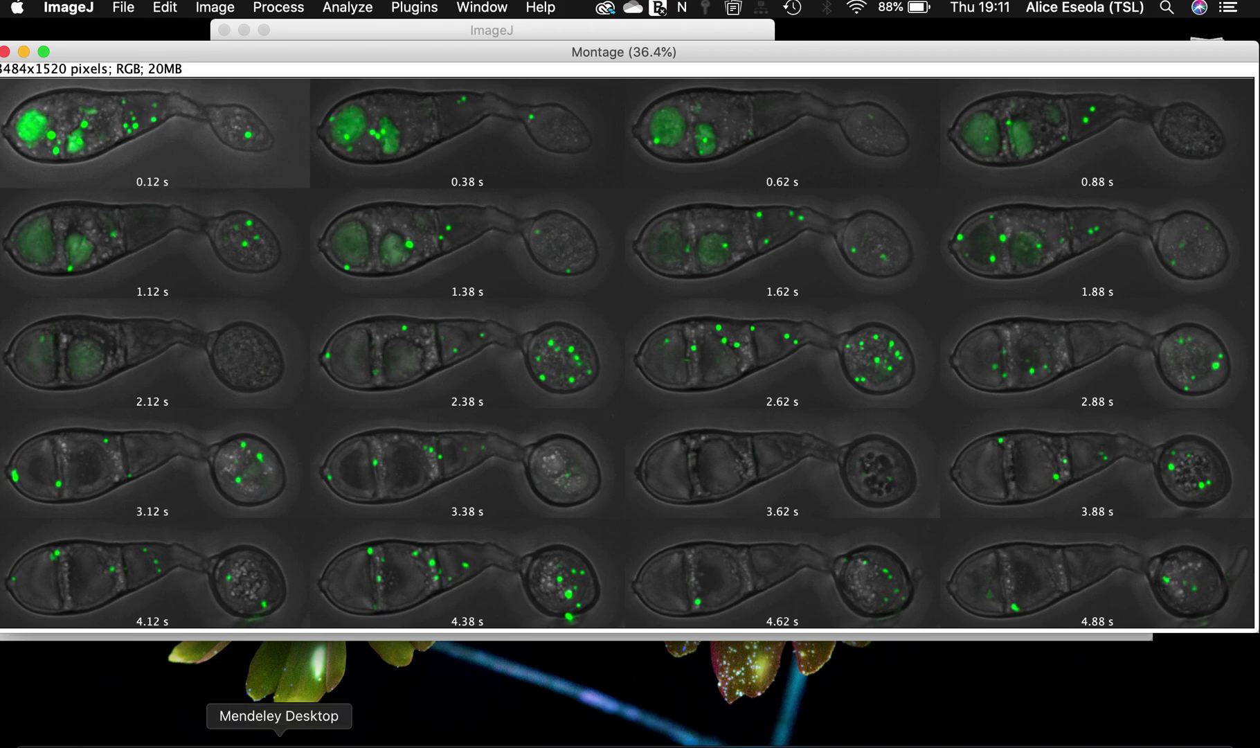
pyautogui.click(104, 742)
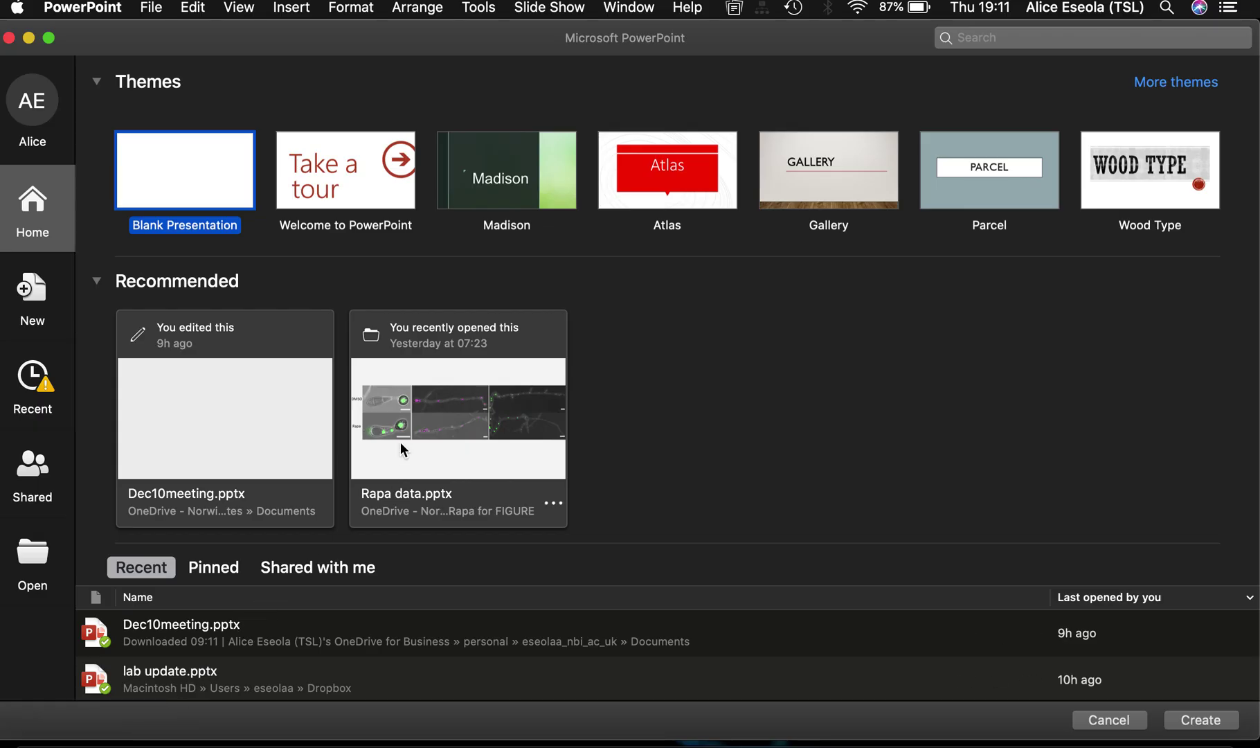
# Dismiss the PowerPoint theme gallery with its red close button.
pyautogui.click(9, 39)
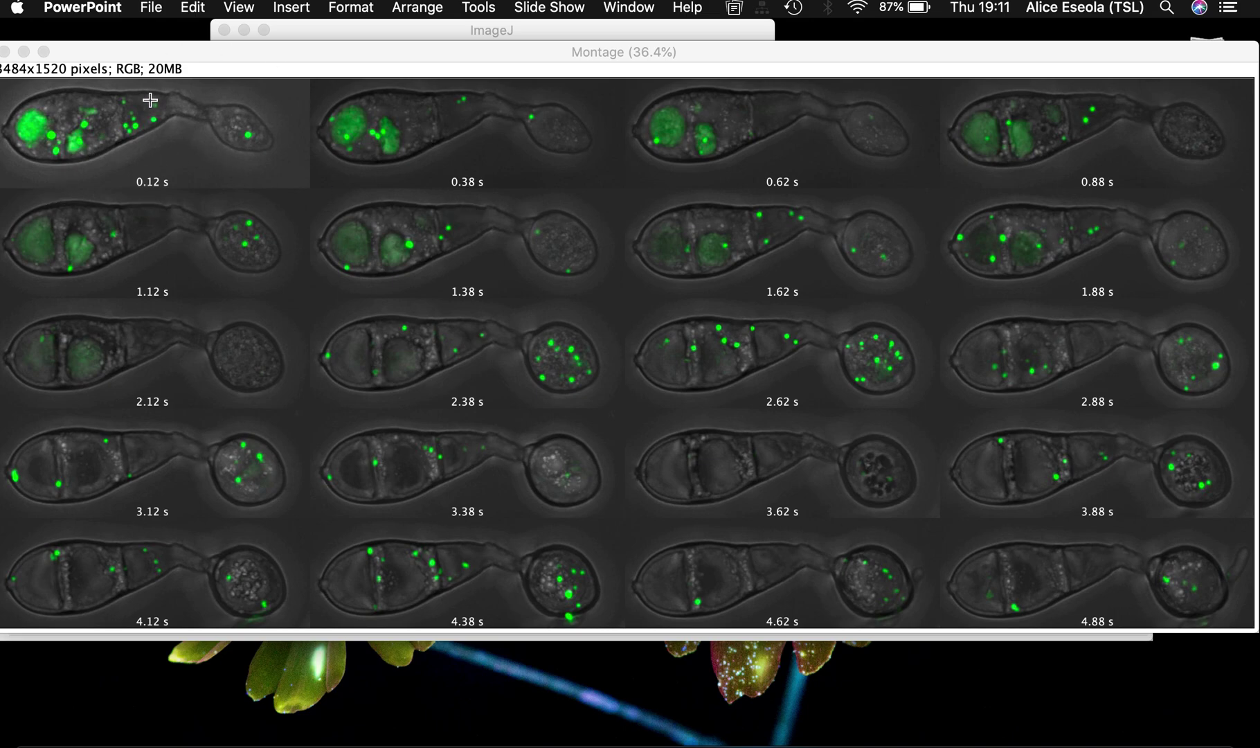
# Bring the 3484x1520 labelled Montage window back to the front.
pyautogui.click(144, 47)
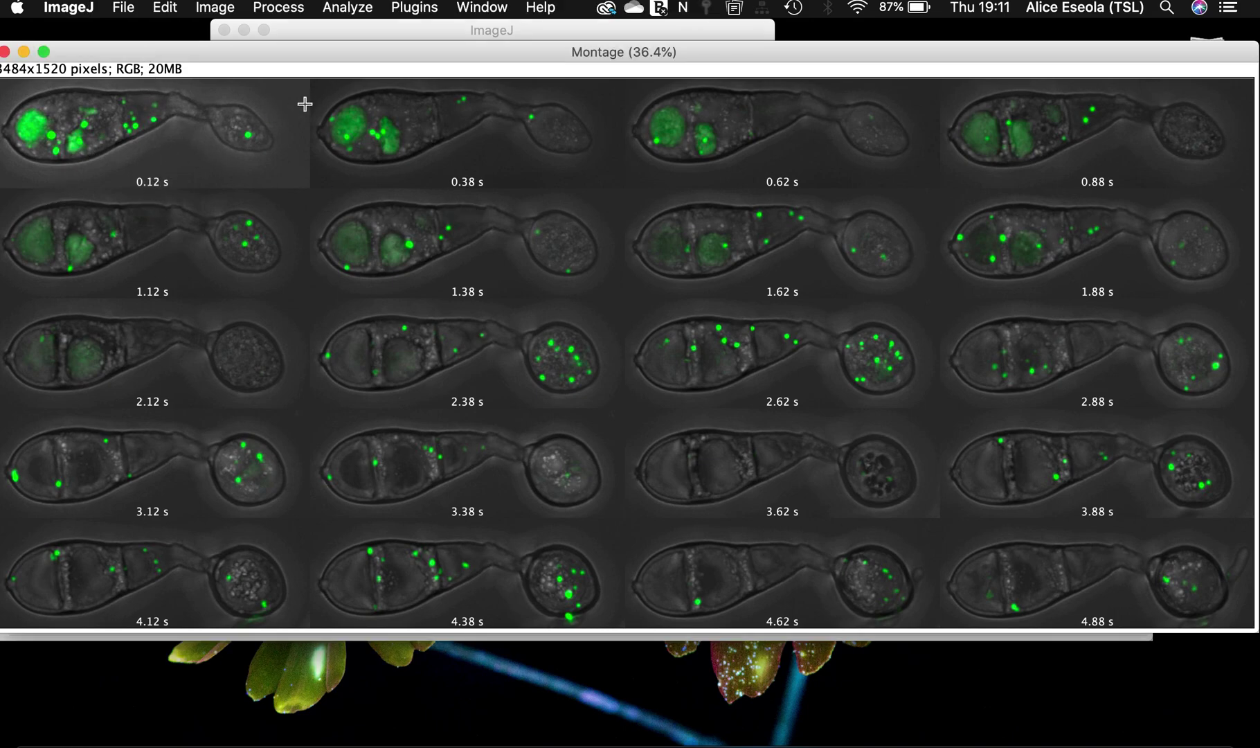